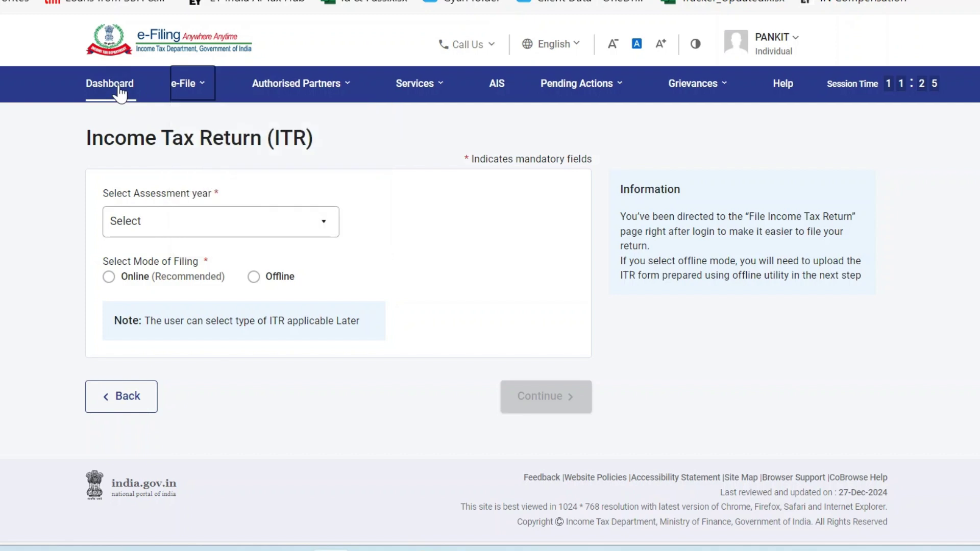
Delete the in-progress Form 35 draft from File Income Tax Forms.
{"action": "left_click", "coordinate": [201, 88]}
{"action": "mouse_move", "coordinate": [236, 158]}
{"action": "left_click", "coordinate": [469, 155]}
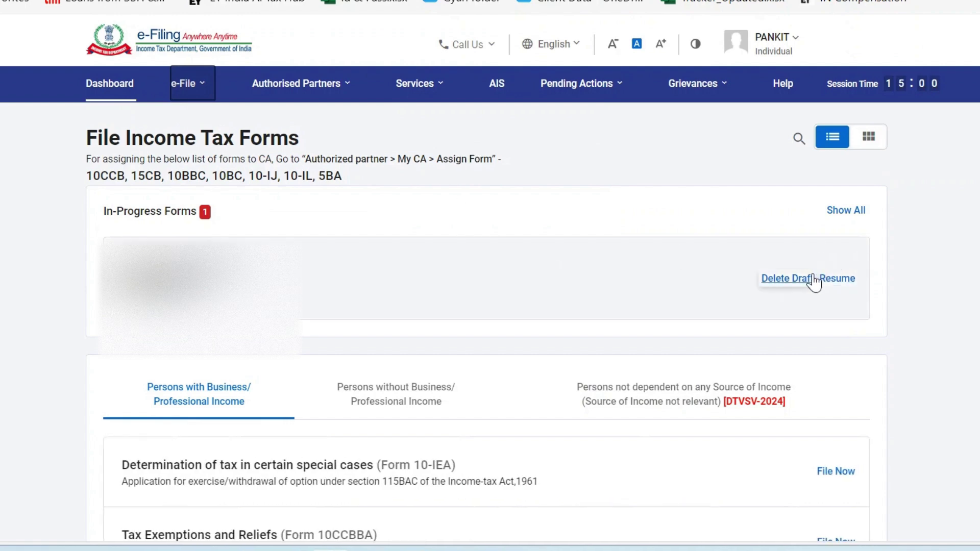
{"action": "left_click", "coordinate": [799, 284]}
{"action": "left_click", "coordinate": [638, 343]}
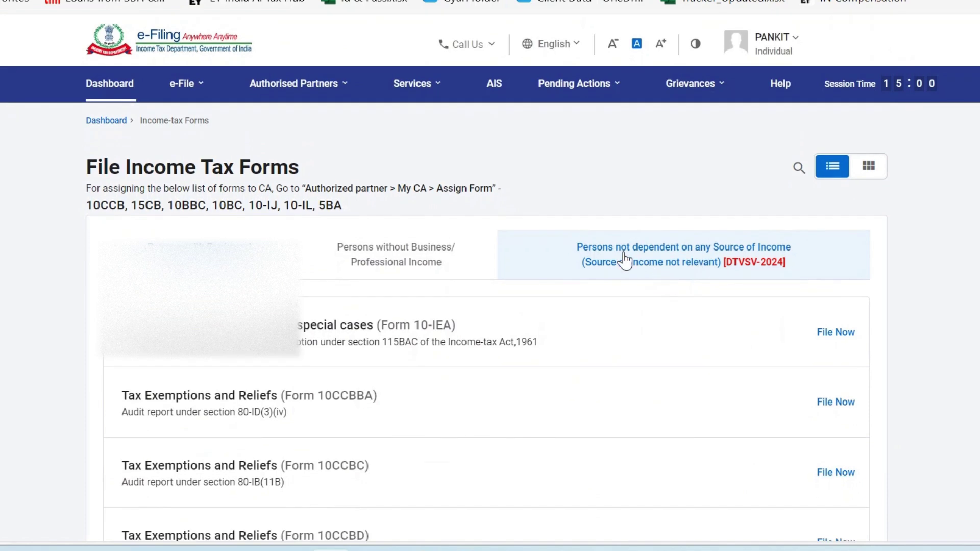
Search the forms list for 35 and start filing Appeals (Form 35).
{"action": "left_click", "coordinate": [638, 258]}
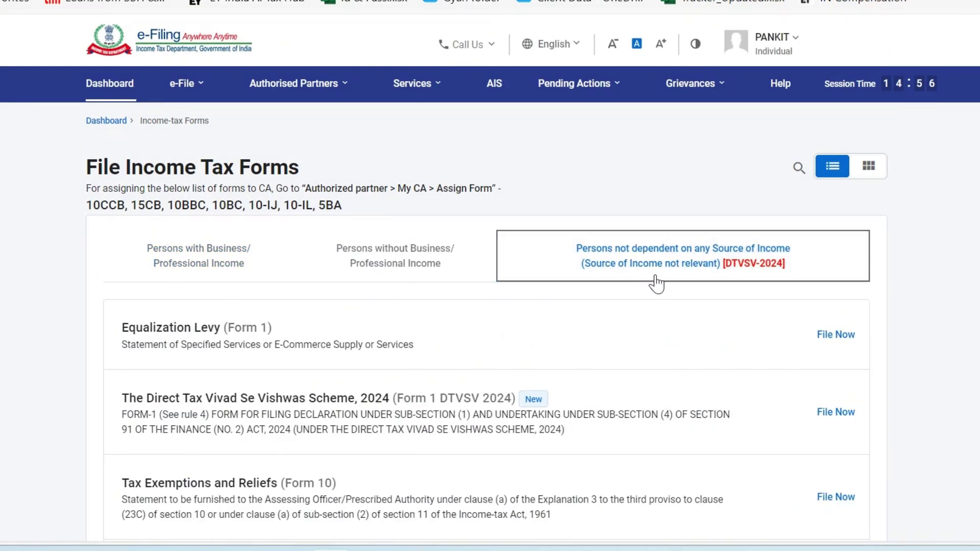
{"action": "scroll", "coordinate": [677, 370], "scroll_direction": "down", "scroll_amount": 10}
{"action": "scroll", "coordinate": [679, 369], "scroll_direction": "up", "scroll_amount": 10}
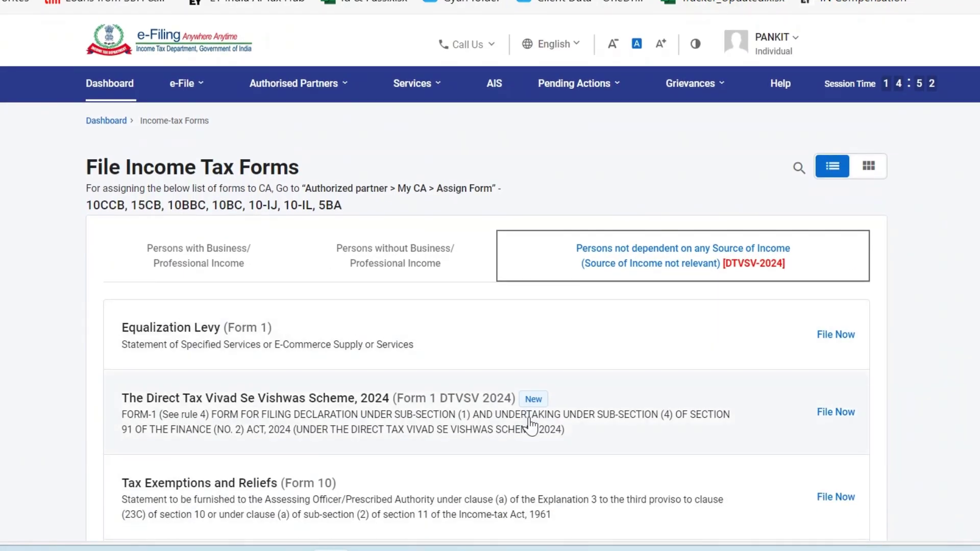
{"action": "left_click", "coordinate": [796, 172]}
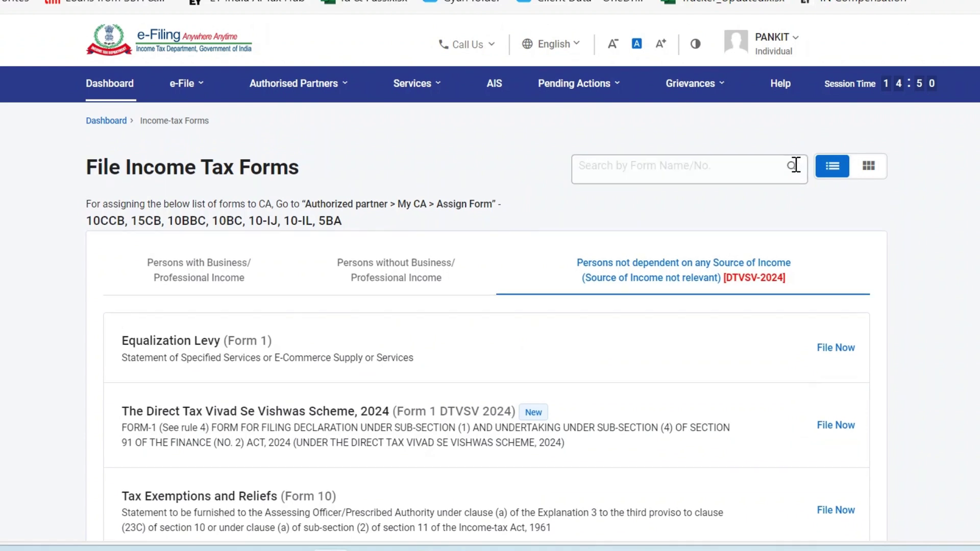
{"action": "left_click", "coordinate": [650, 168]}
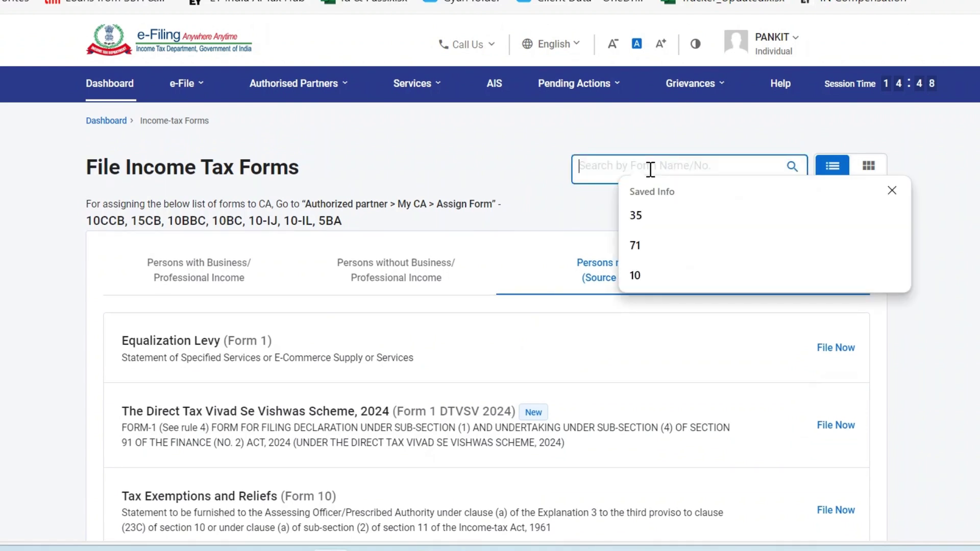
{"action": "type", "text": "35"}
{"action": "key", "text": "Return"}
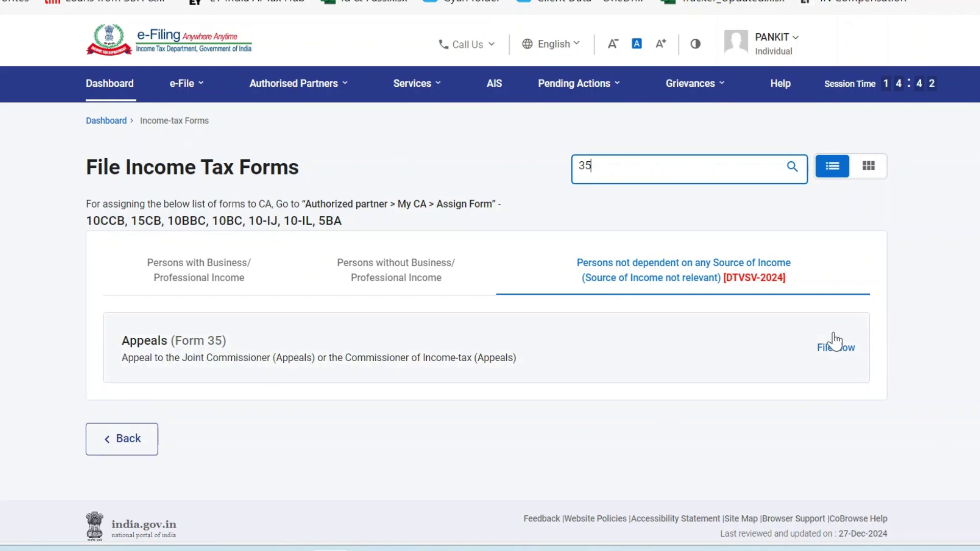
{"action": "left_click", "coordinate": [844, 350]}
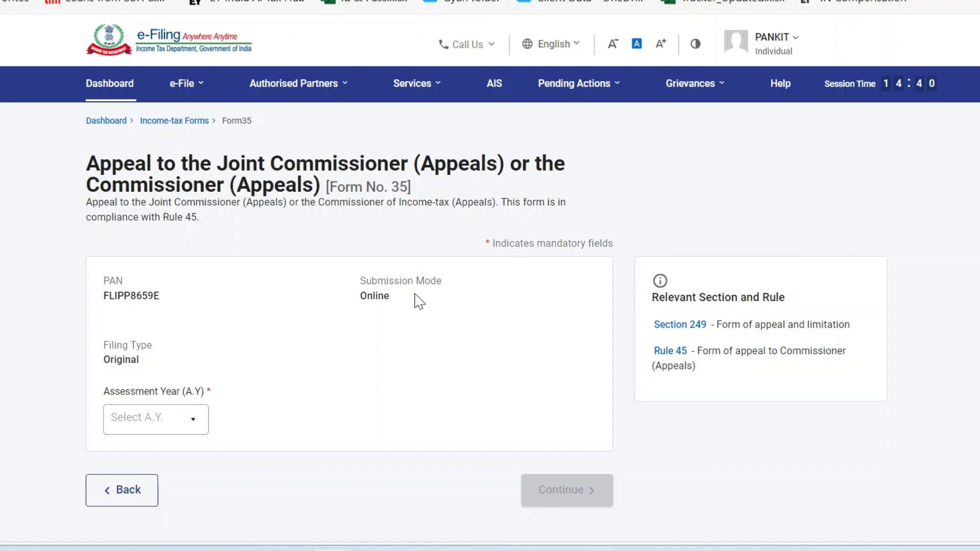
Check the Form 35 page's Original filing type and online submission mode, then bring up the window switcher.
{"action": "scroll", "coordinate": [271, 328], "scroll_direction": "down", "scroll_amount": 2}
{"action": "scroll", "coordinate": [273, 329], "scroll_direction": "up", "scroll_amount": 2}
{"action": "scroll", "coordinate": [255, 345], "scroll_direction": "down", "scroll_amount": 2}
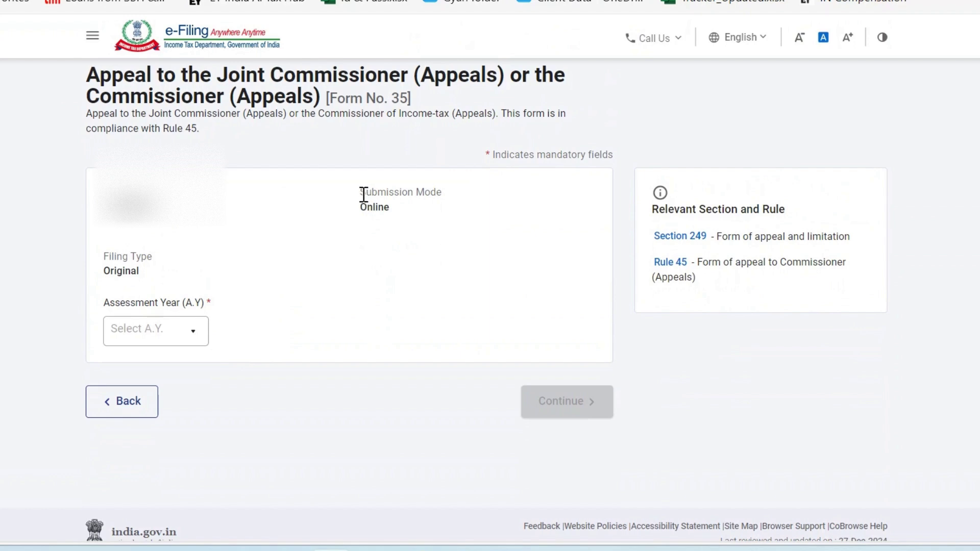
{"action": "left_click_drag", "start_coordinate": [364, 195], "coordinate": [470, 204]}
{"action": "left_click", "coordinate": [114, 257]}
{"action": "left_click_drag", "start_coordinate": [114, 257], "coordinate": [141, 272]}
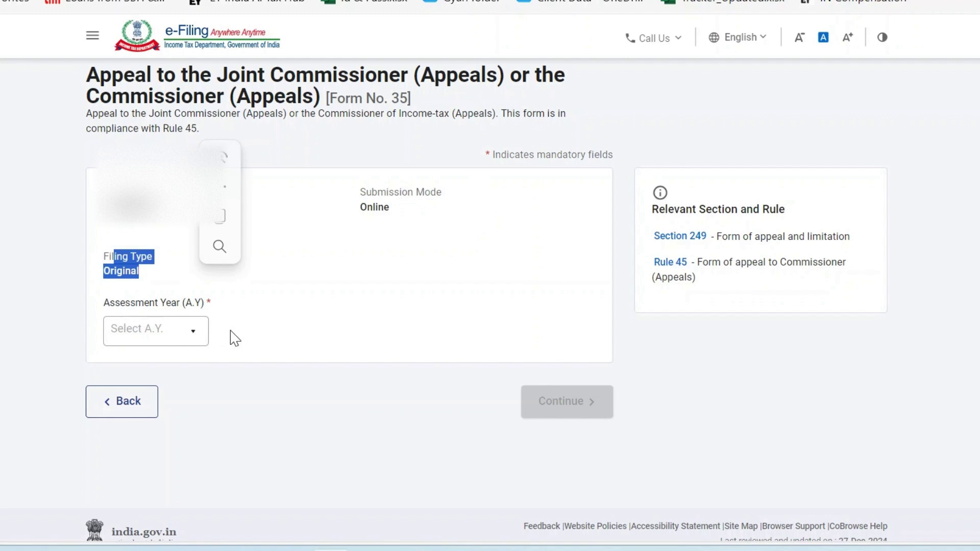
{"action": "left_click", "coordinate": [314, 338]}
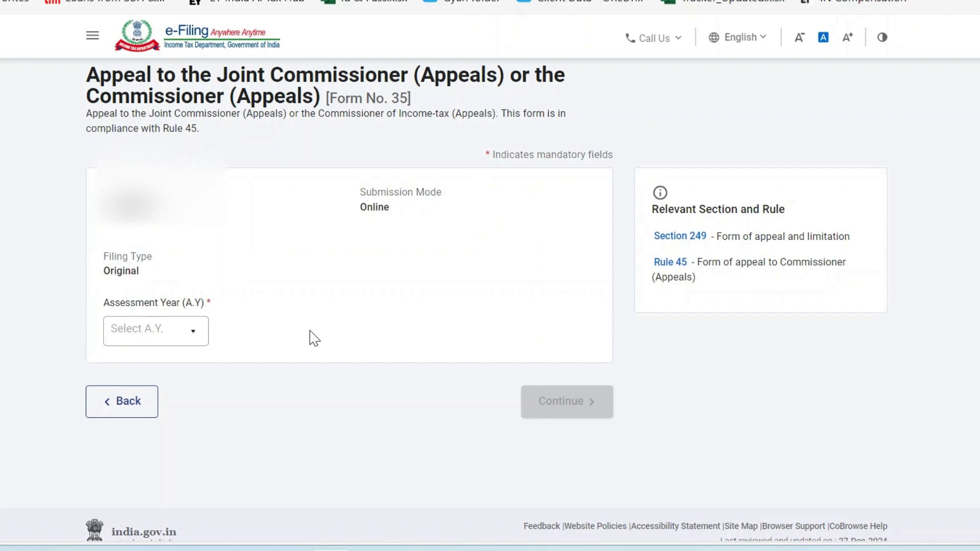
{"action": "scroll", "coordinate": [212, 337], "scroll_direction": "up", "scroll_amount": 2}
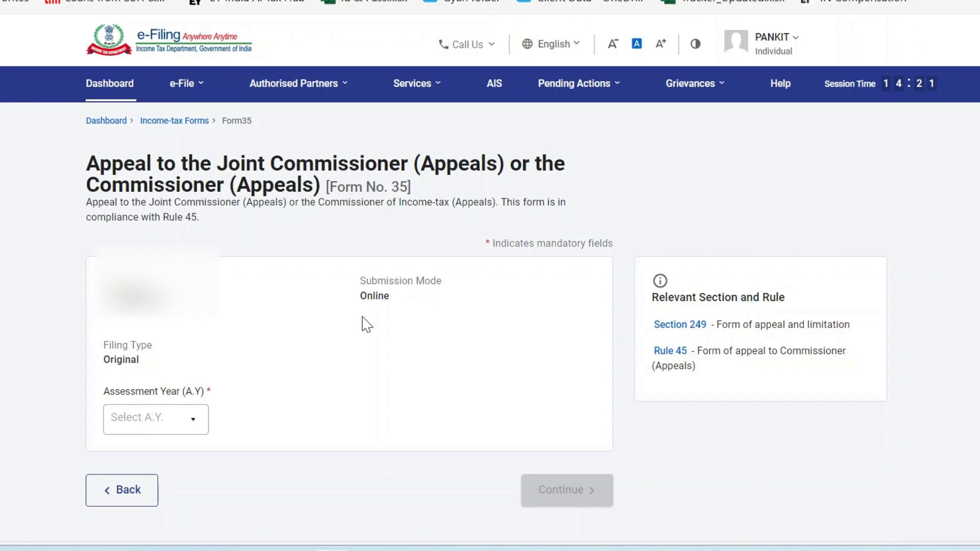
{"action": "key", "text": "alt+Tab"}
Show the assessment order PDF at 100% and review its AY 2022-23 case details and 29/03/2024 order date.
{"action": "key", "text": "Tab"}
{"action": "key", "text": "Tab"}
{"action": "key", "text": "Tab"}
{"action": "key", "text": "Tab"}
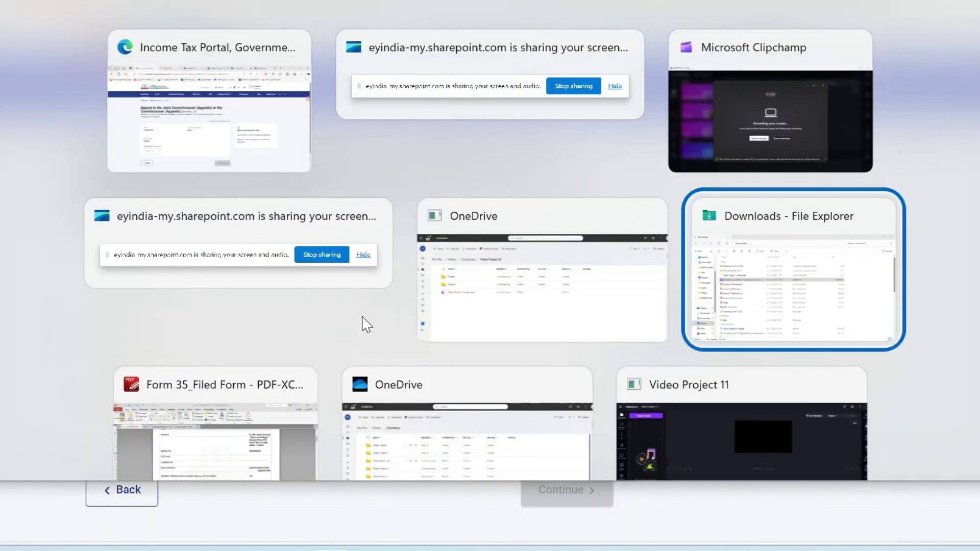
{"action": "scroll", "coordinate": [450, 291], "scroll_direction": "up", "scroll_amount": 20}
{"action": "scroll", "coordinate": [449, 293], "scroll_direction": "up", "scroll_amount": 20}
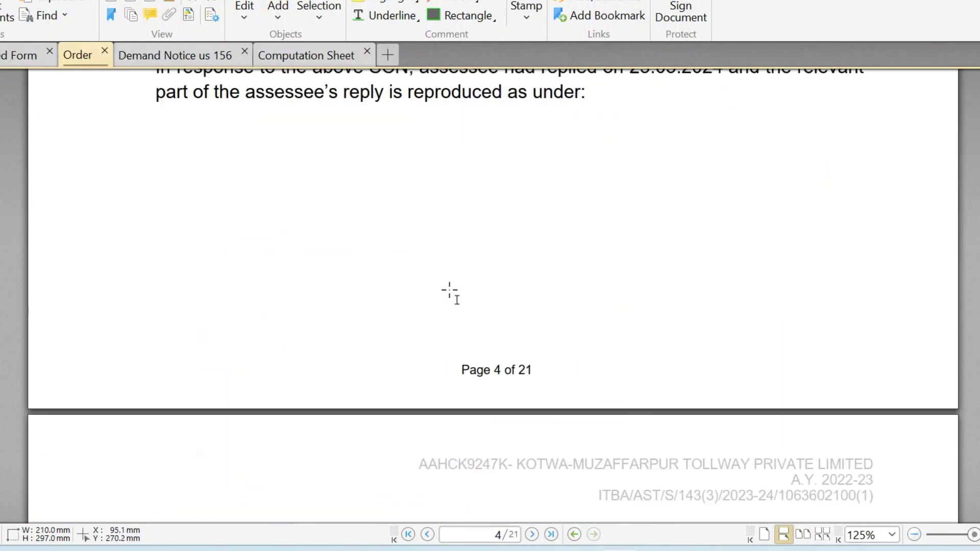
{"action": "key", "text": "ctrl+minus"}
{"action": "scroll", "coordinate": [449, 291], "scroll_direction": "up", "scroll_amount": 15}
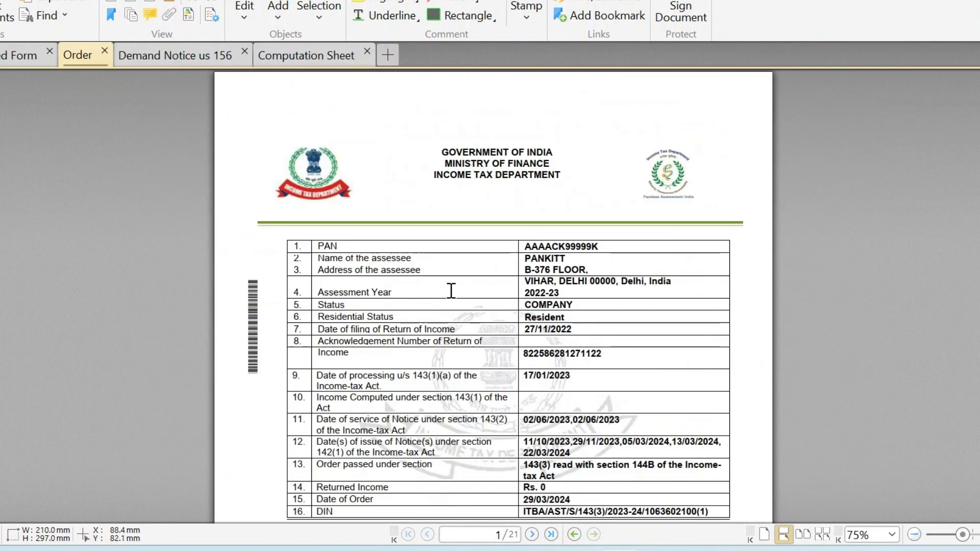
{"action": "key", "text": "ctrl+plus"}
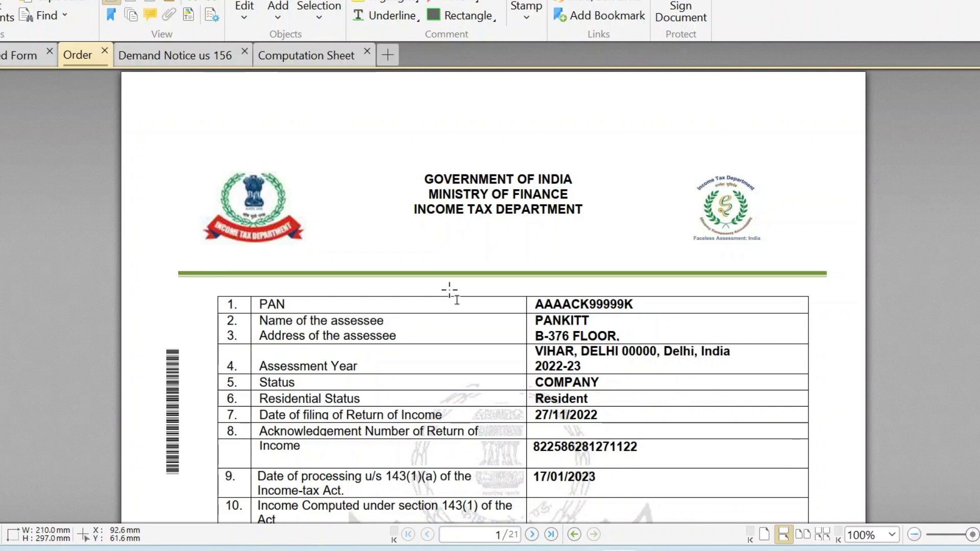
{"action": "scroll", "coordinate": [449, 291], "scroll_direction": "down", "scroll_amount": 3}
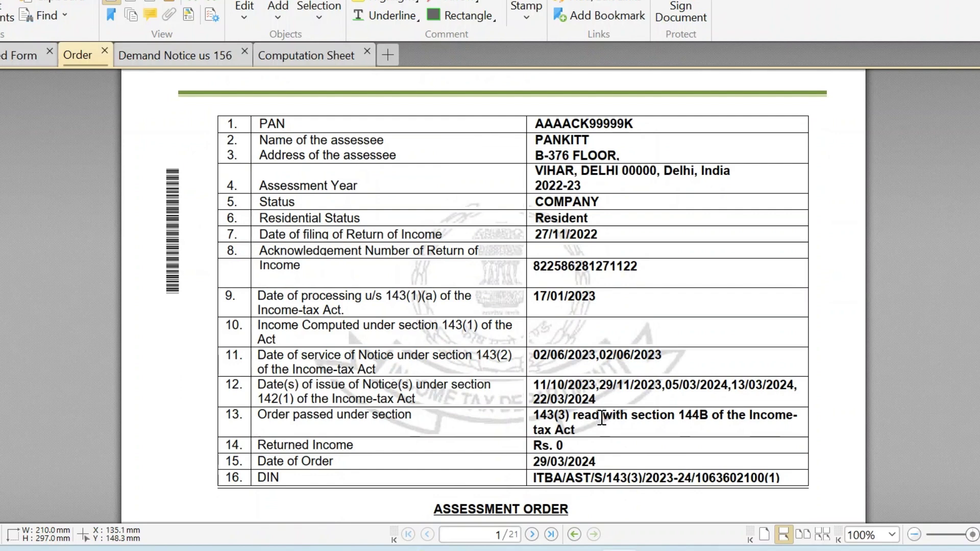
{"action": "scroll", "coordinate": [602, 418], "scroll_direction": "down", "scroll_amount": 1}
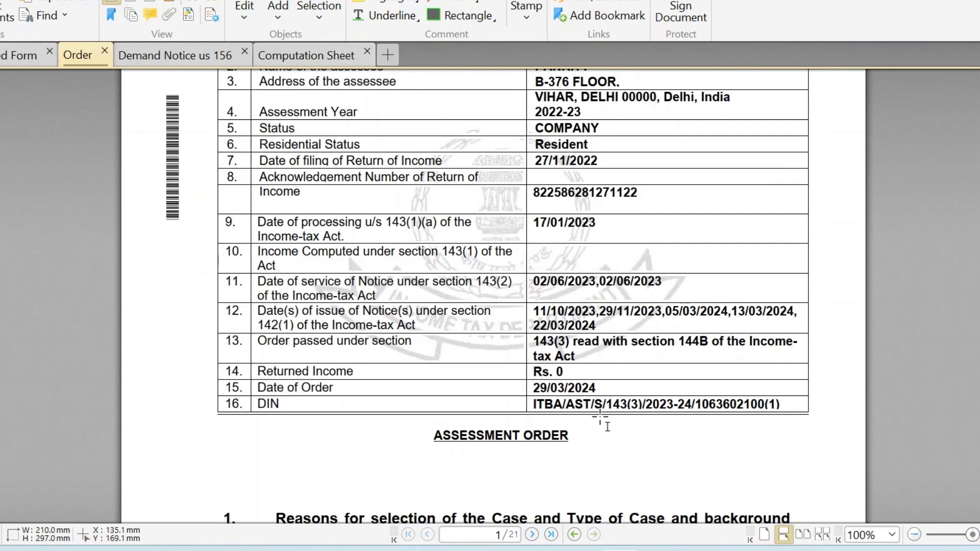
{"action": "scroll", "coordinate": [565, 333], "scroll_direction": "down", "scroll_amount": 2}
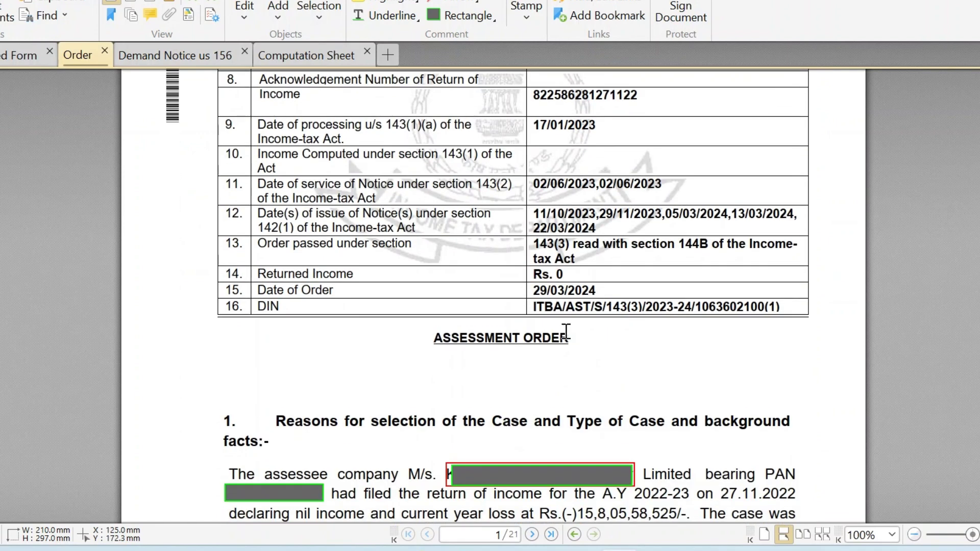
{"action": "scroll", "coordinate": [627, 370], "scroll_direction": "up", "scroll_amount": 3}
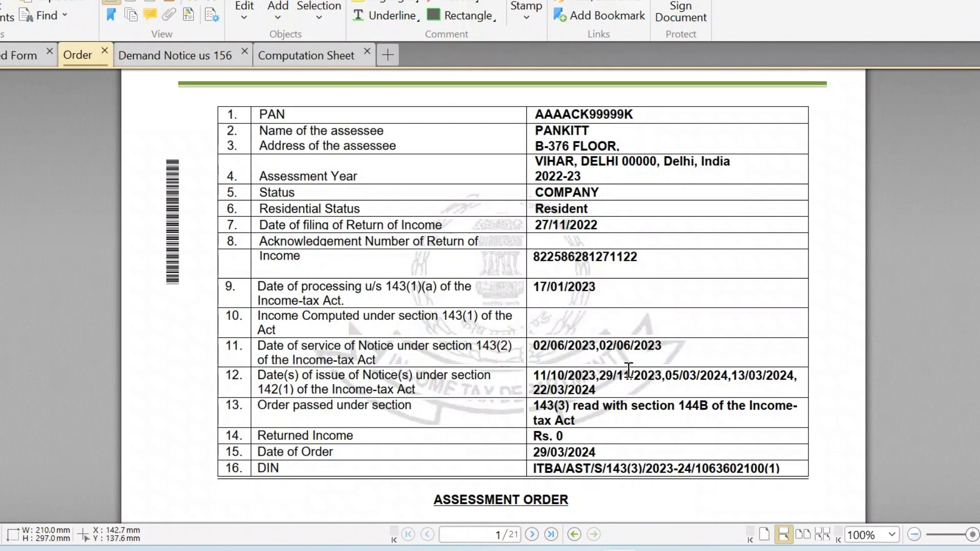
{"action": "scroll", "coordinate": [629, 369], "scroll_direction": "down", "scroll_amount": 1}
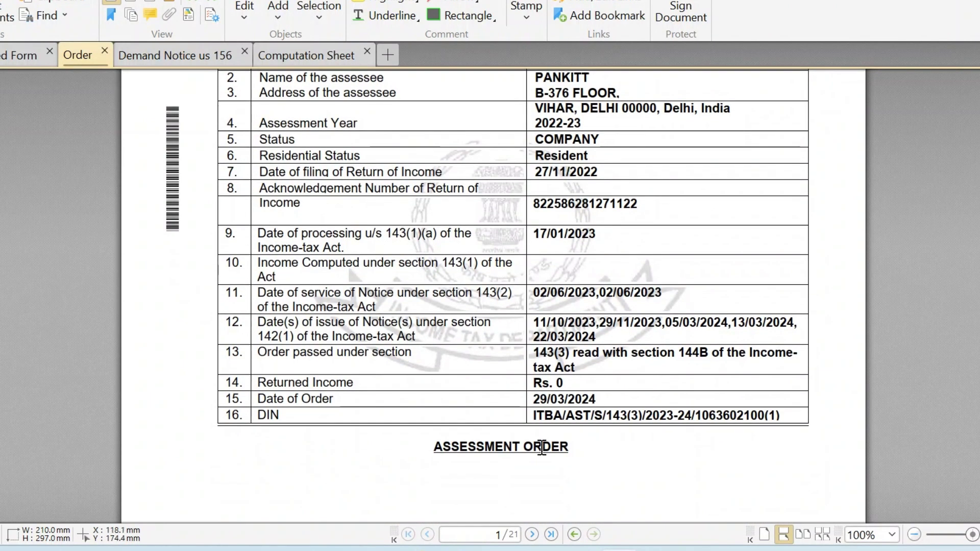
{"action": "scroll", "coordinate": [615, 439], "scroll_direction": "up", "scroll_amount": 5}
{"action": "scroll", "coordinate": [605, 357], "scroll_direction": "down", "scroll_amount": 7}
{"action": "scroll", "coordinate": [600, 349], "scroll_direction": "up", "scroll_amount": 5}
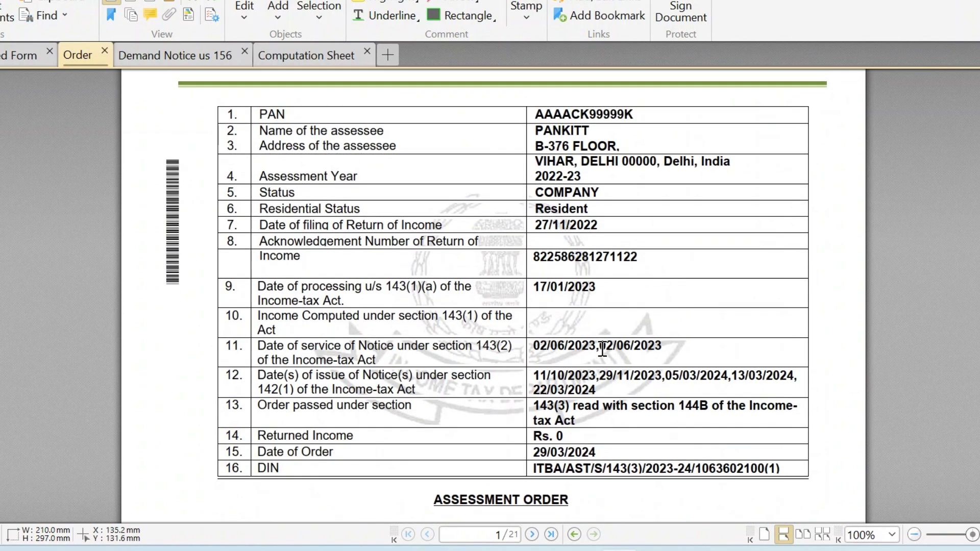
{"action": "scroll", "coordinate": [536, 366], "scroll_direction": "down", "scroll_amount": 1}
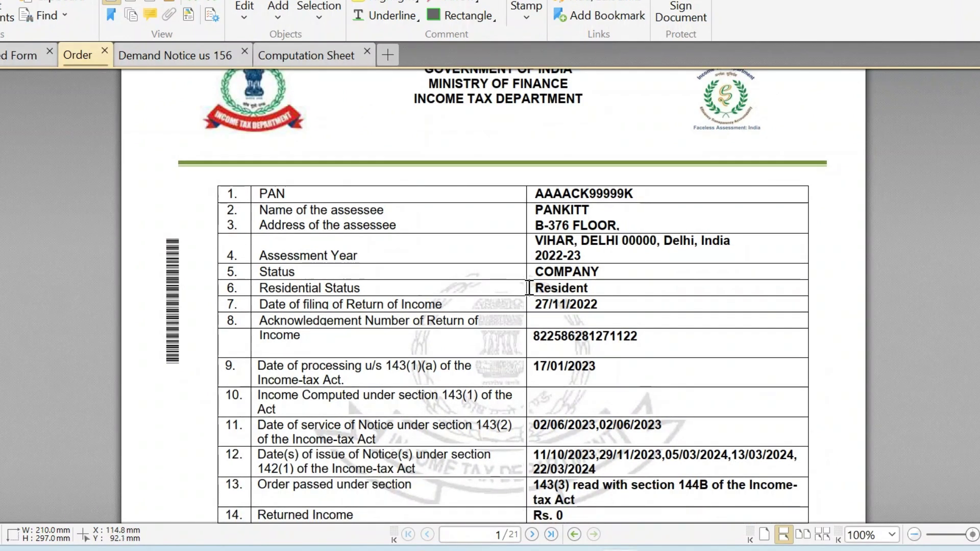
{"action": "left_click_drag", "start_coordinate": [534, 251], "coordinate": [581, 256]}
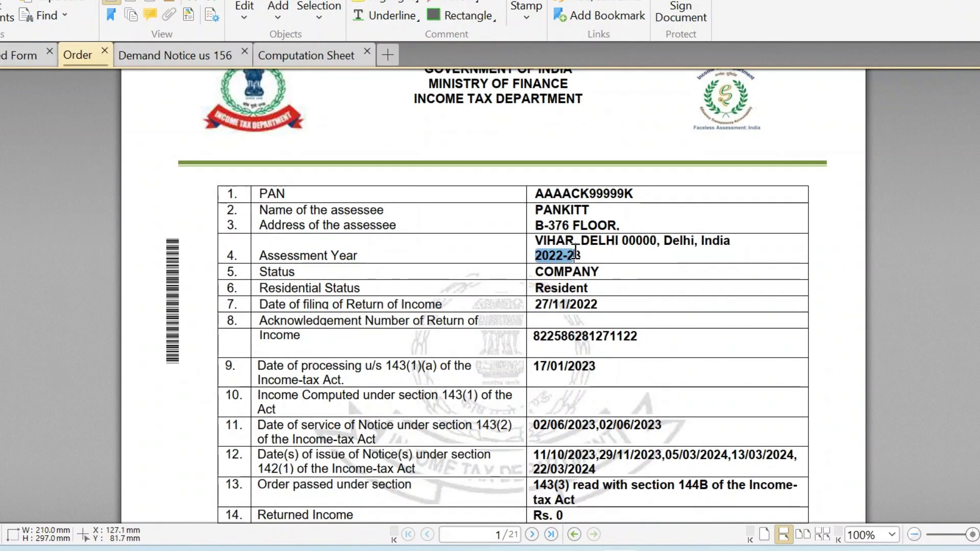
{"action": "scroll", "coordinate": [602, 327], "scroll_direction": "down", "scroll_amount": 2}
{"action": "scroll", "coordinate": [600, 326], "scroll_direction": "down", "scroll_amount": 2}
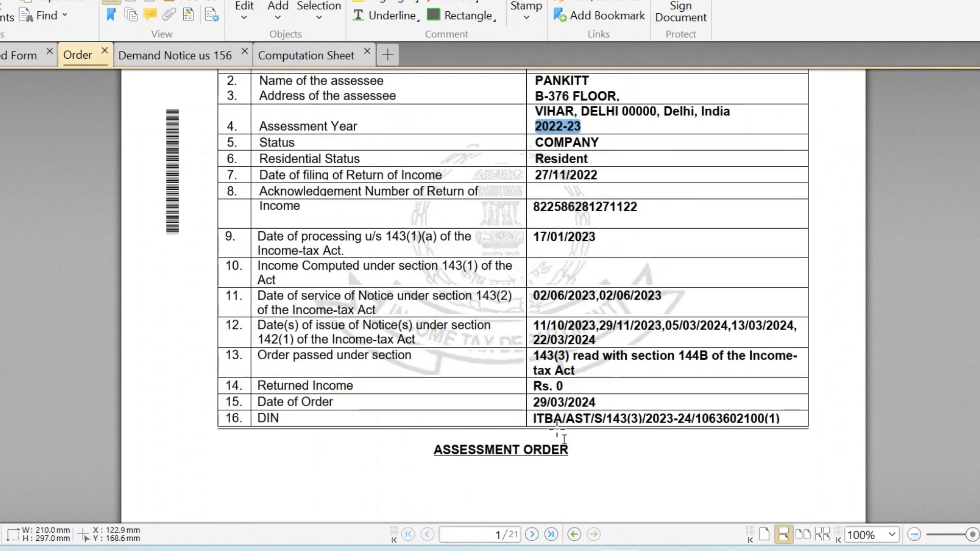
{"action": "scroll", "coordinate": [438, 204], "scroll_direction": "up", "scroll_amount": 3}
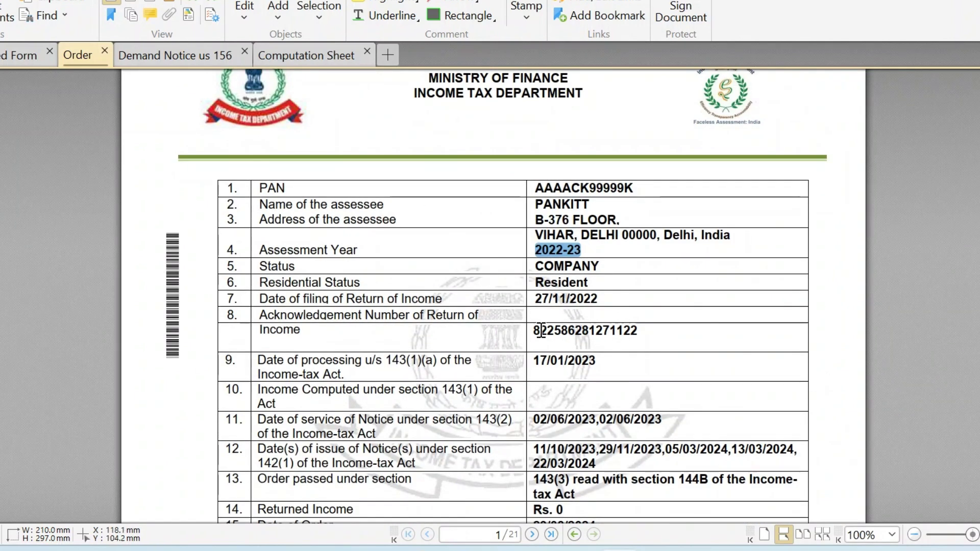
{"action": "scroll", "coordinate": [554, 361], "scroll_direction": "down", "scroll_amount": 1}
{"action": "left_click_drag", "start_coordinate": [609, 258], "coordinate": [533, 249]}
{"action": "left_click_drag", "start_coordinate": [640, 278], "coordinate": [527, 281]}
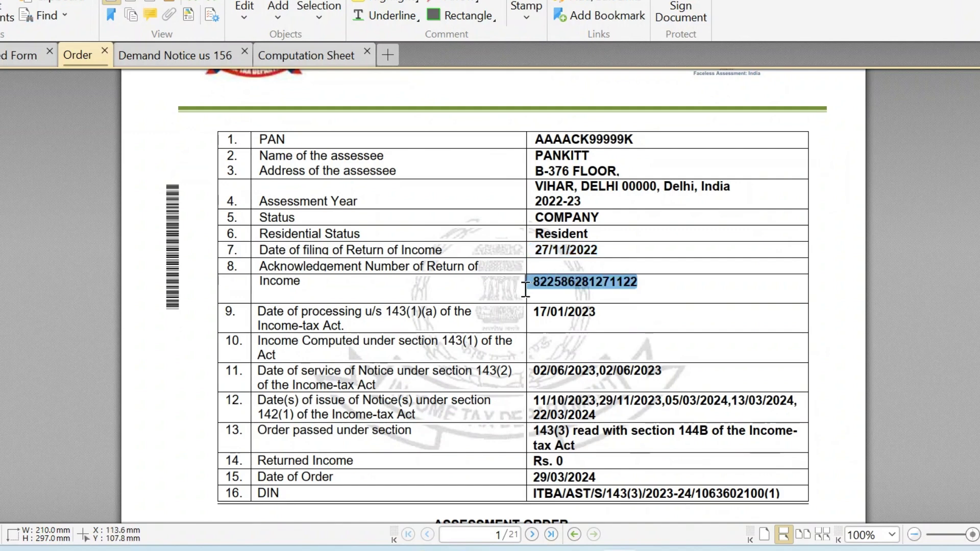
{"action": "scroll", "coordinate": [575, 321], "scroll_direction": "down", "scroll_amount": 1}
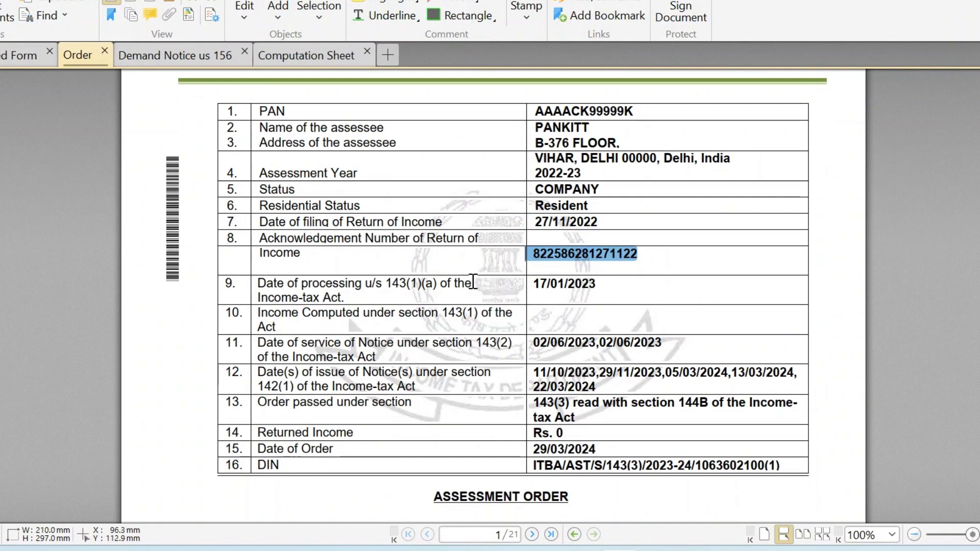
{"action": "left_click", "coordinate": [622, 284]}
{"action": "double_click", "coordinate": [557, 286]}
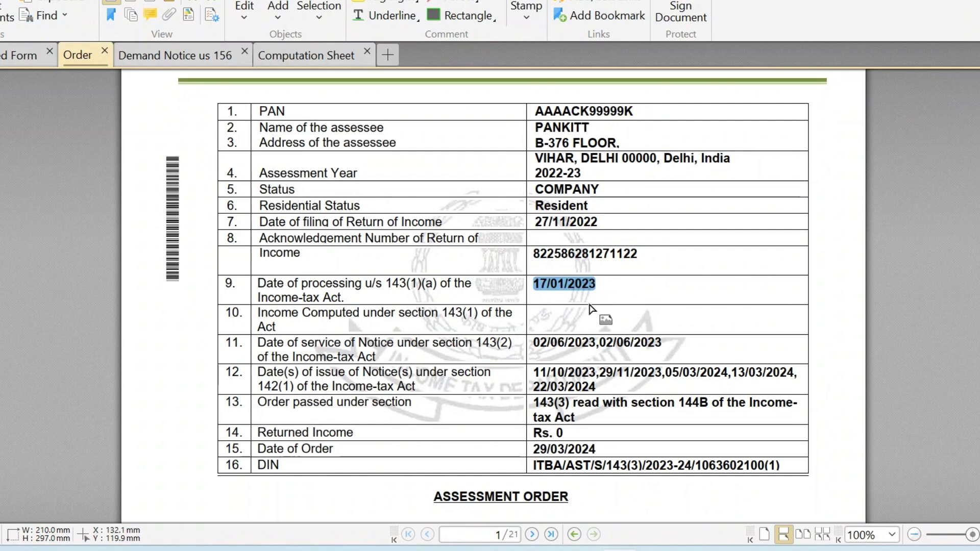
{"action": "scroll", "coordinate": [591, 309], "scroll_direction": "down", "scroll_amount": 3}
{"action": "scroll", "coordinate": [561, 365], "scroll_direction": "down", "scroll_amount": 2}
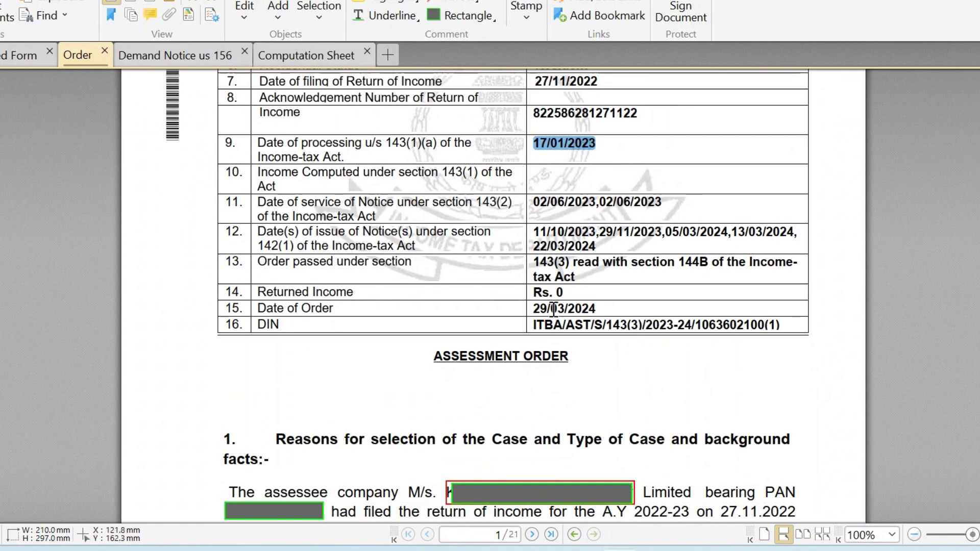
{"action": "left_click_drag", "start_coordinate": [534, 268], "coordinate": [580, 272]}
{"action": "left_click_drag", "start_coordinate": [533, 247], "coordinate": [774, 276]}
{"action": "scroll", "coordinate": [602, 261], "scroll_direction": "down", "scroll_amount": 2}
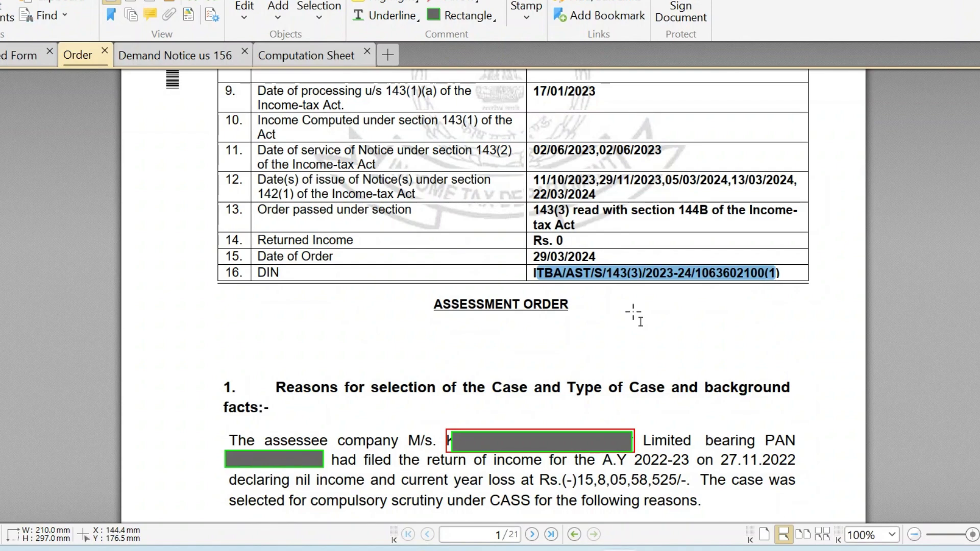
{"action": "scroll", "coordinate": [634, 314], "scroll_direction": "down", "scroll_amount": 7}
{"action": "scroll", "coordinate": [634, 313], "scroll_direction": "up", "scroll_amount": 4}
{"action": "scroll", "coordinate": [634, 313], "scroll_direction": "down", "scroll_amount": 8}
{"action": "scroll", "coordinate": [634, 313], "scroll_direction": "down", "scroll_amount": 5}
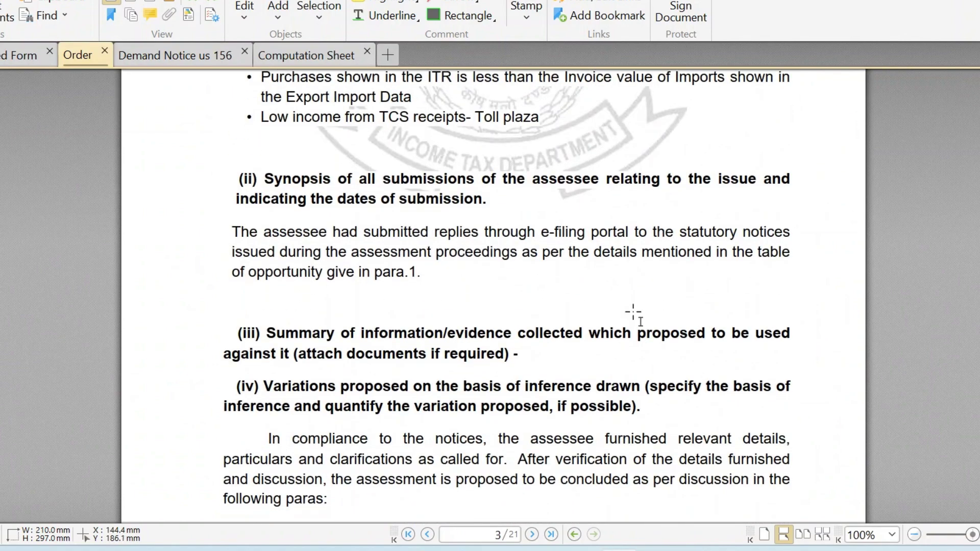
{"action": "scroll", "coordinate": [635, 313], "scroll_direction": "up", "scroll_amount": 4}
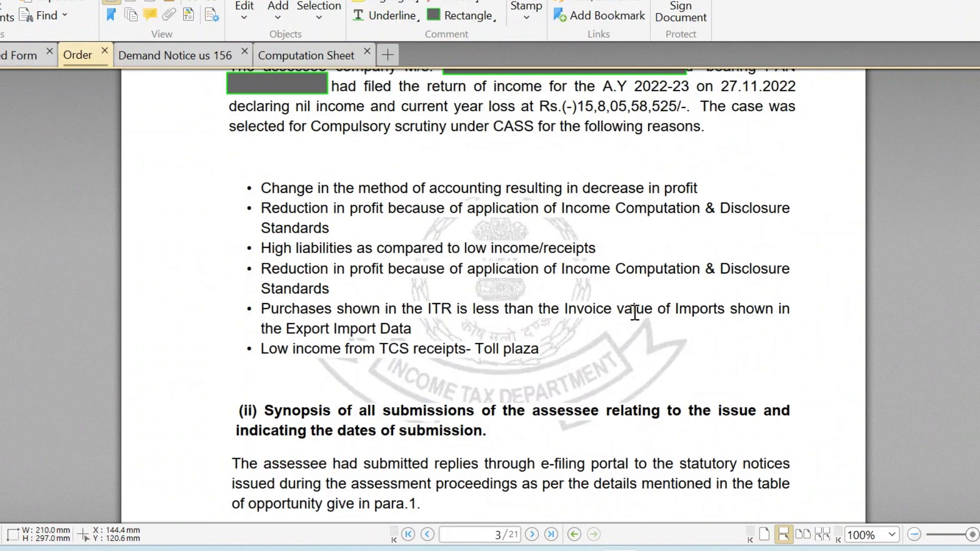
{"action": "scroll", "coordinate": [635, 313], "scroll_direction": "down", "scroll_amount": 10}
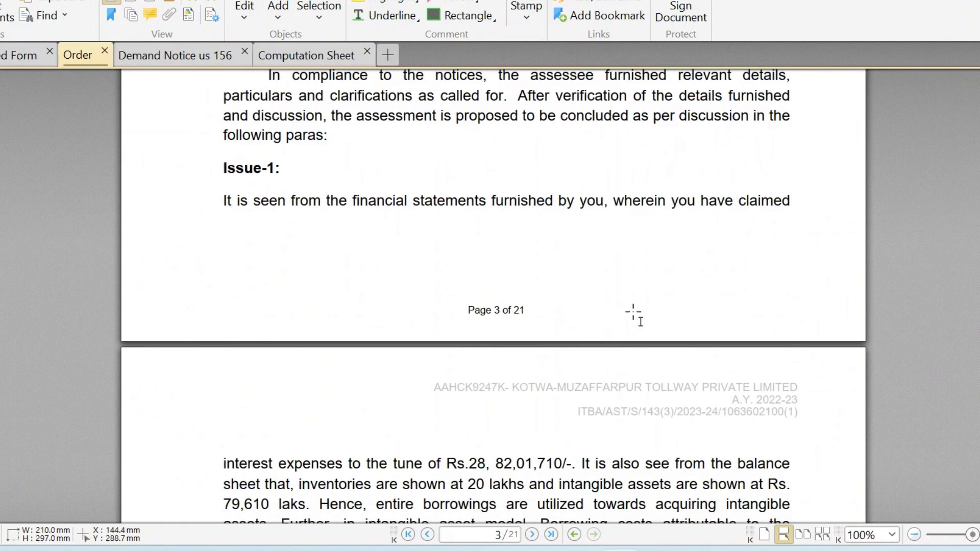
{"action": "scroll", "coordinate": [634, 313], "scroll_direction": "down", "scroll_amount": 20}
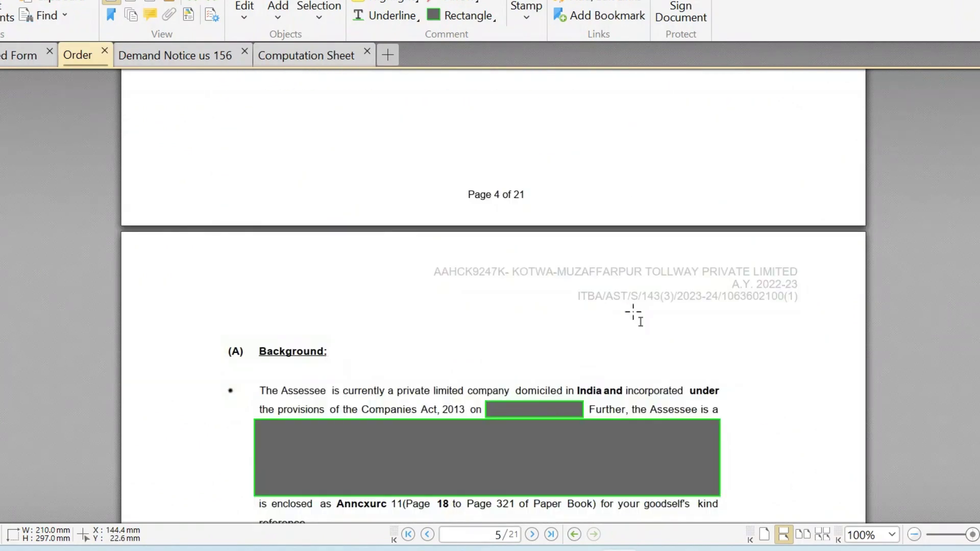
{"action": "scroll", "coordinate": [634, 313], "scroll_direction": "down", "scroll_amount": 20}
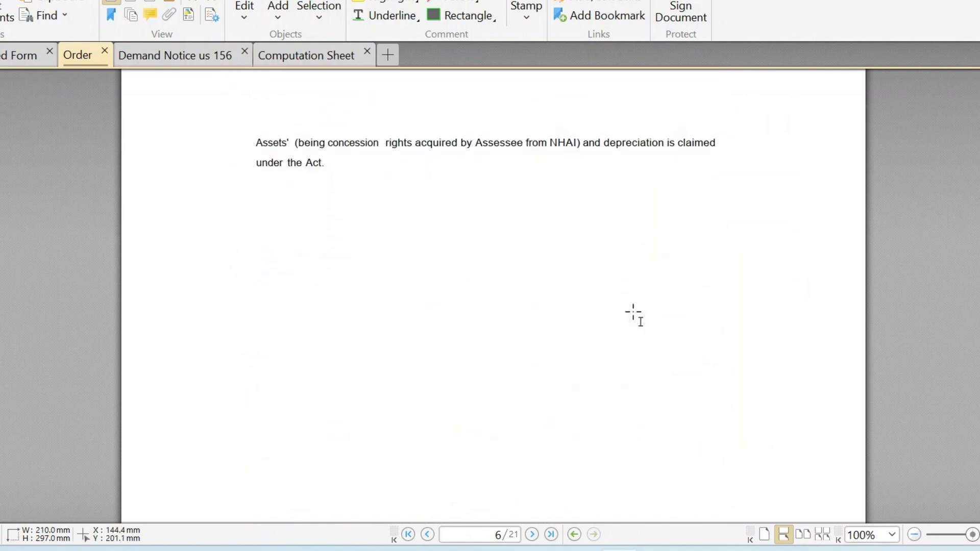
{"action": "scroll", "coordinate": [634, 313], "scroll_direction": "down", "scroll_amount": 8}
{"action": "scroll", "coordinate": [634, 313], "scroll_direction": "up", "scroll_amount": 3}
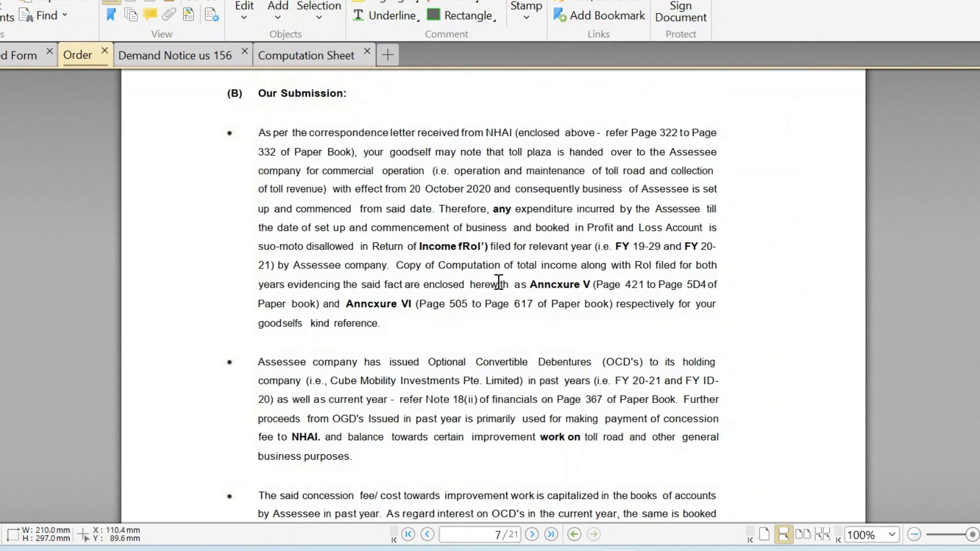
{"action": "scroll", "coordinate": [595, 397], "scroll_direction": "down", "scroll_amount": 18}
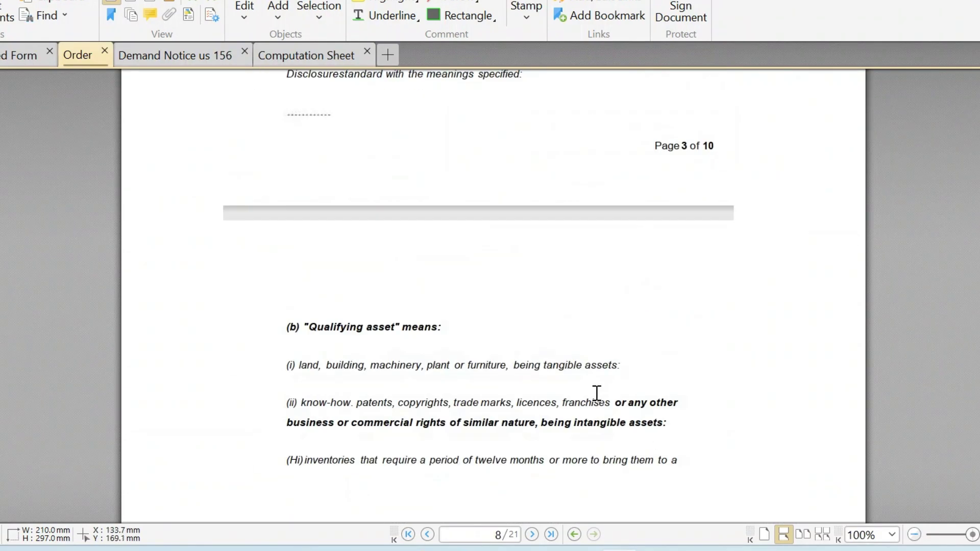
{"action": "scroll", "coordinate": [596, 393], "scroll_direction": "down", "scroll_amount": 20}
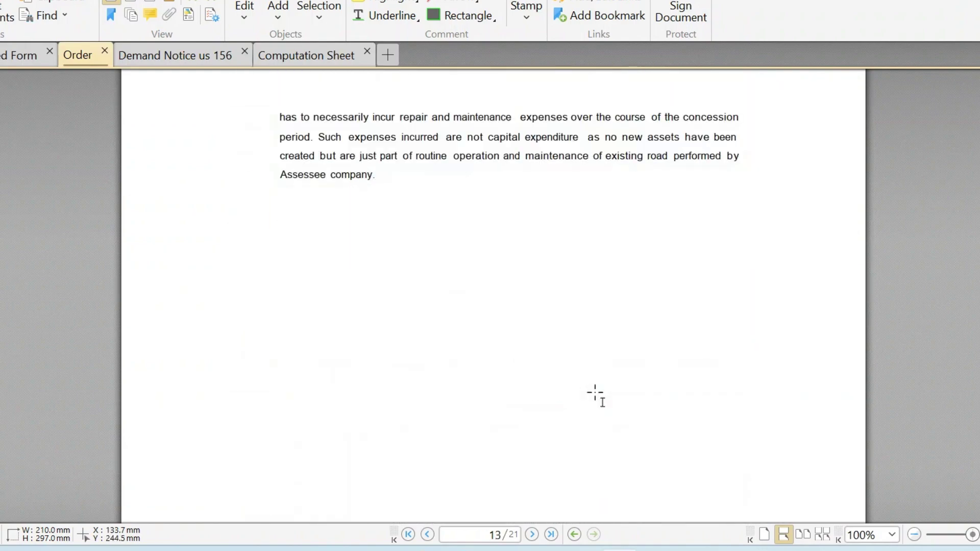
{"action": "scroll", "coordinate": [596, 393], "scroll_direction": "down", "scroll_amount": 20}
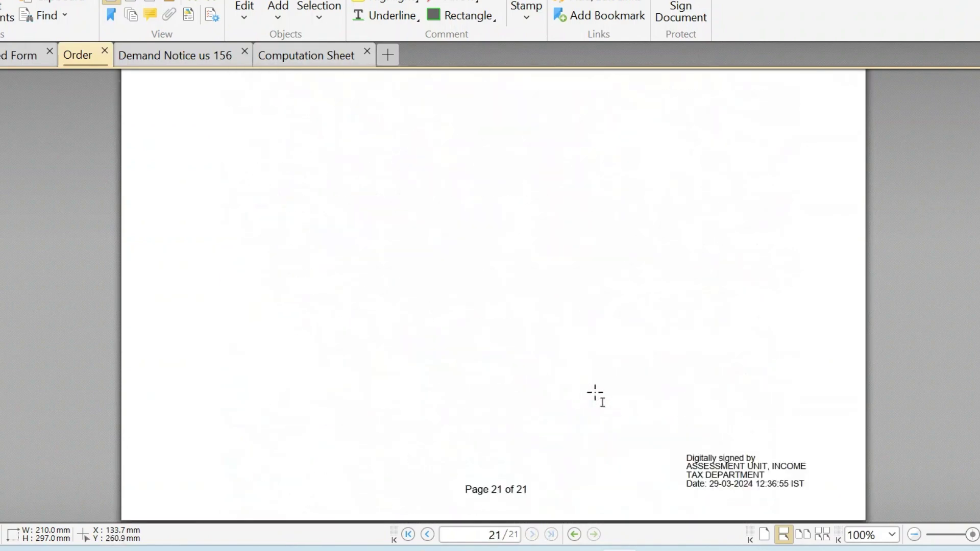
{"action": "scroll", "coordinate": [595, 396], "scroll_direction": "up", "scroll_amount": 15}
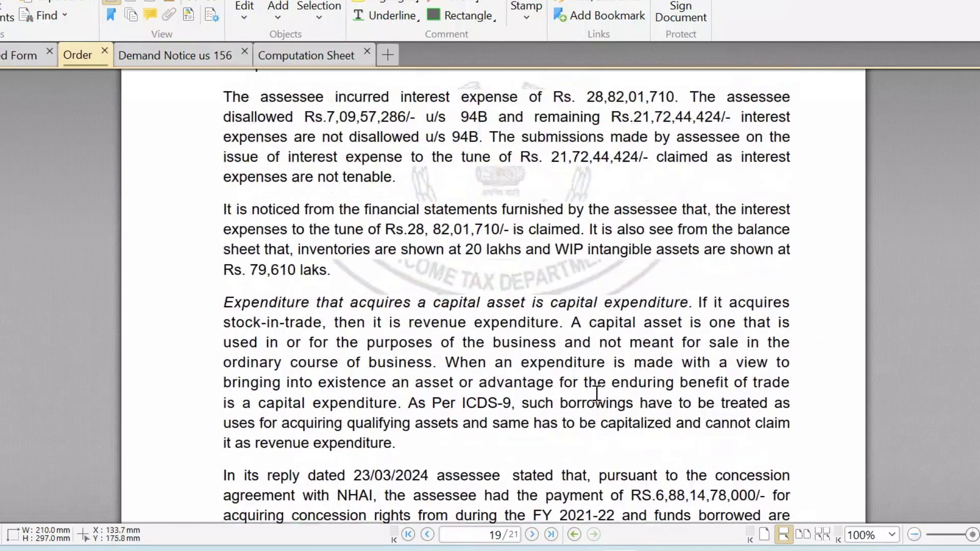
Select the order's conclusion text, including the section 36(1)(iii) disallowance.
{"action": "left_click_drag", "start_coordinate": [275, 386], "coordinate": [507, 437]}
{"action": "scroll", "coordinate": [468, 357], "scroll_direction": "down", "scroll_amount": 3}
{"action": "left_click_drag", "start_coordinate": [436, 282], "coordinate": [611, 284]}
{"action": "scroll", "coordinate": [419, 340], "scroll_direction": "down", "scroll_amount": 1}
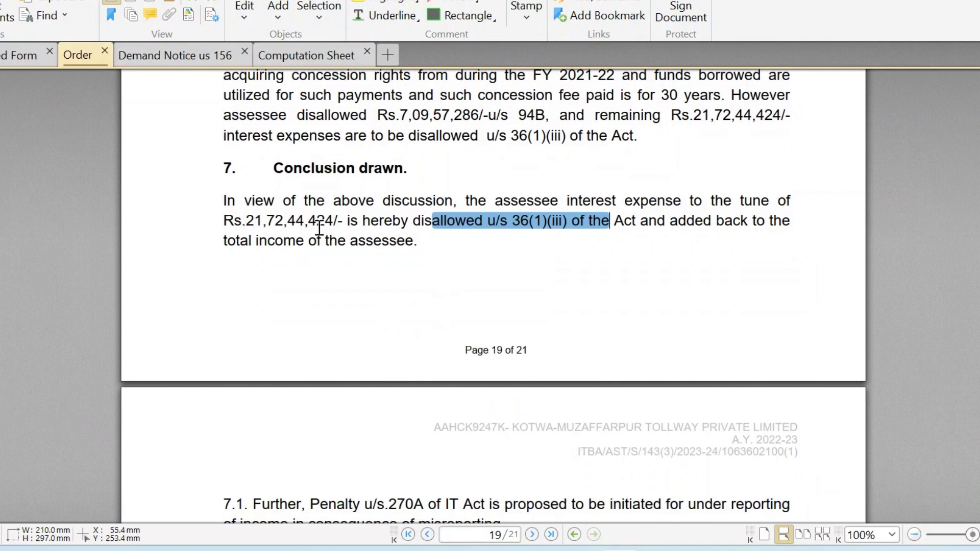
{"action": "scroll", "coordinate": [452, 338], "scroll_direction": "down", "scroll_amount": 6}
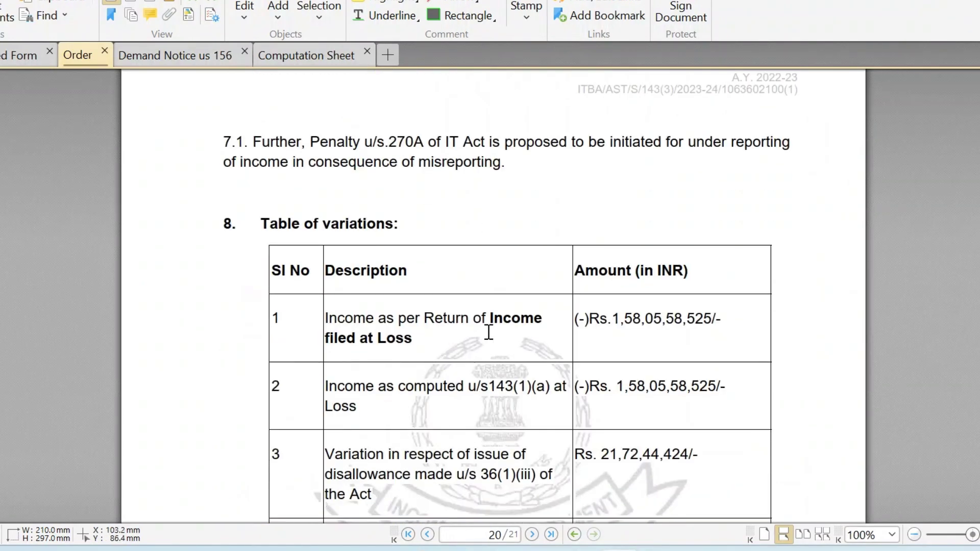
{"action": "scroll", "coordinate": [488, 332], "scroll_direction": "down", "scroll_amount": 3}
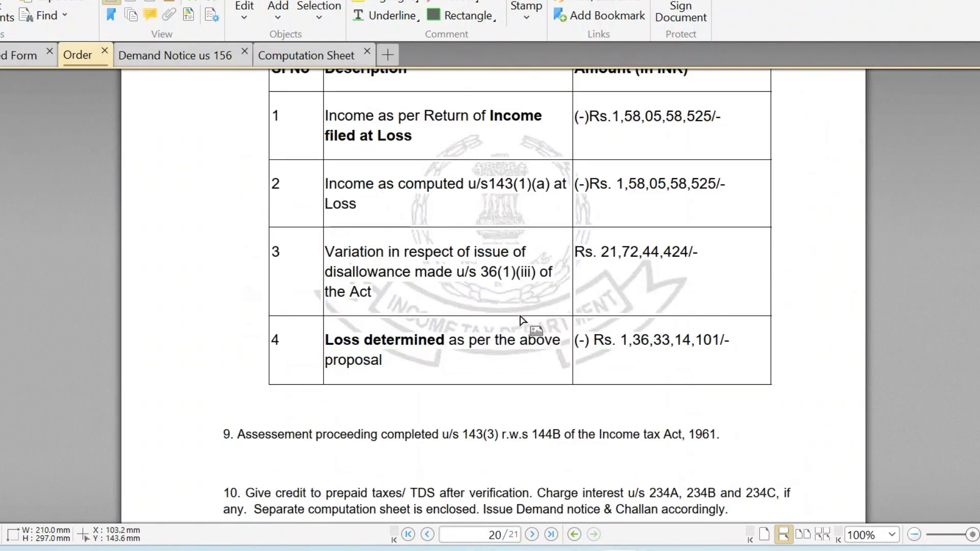
Select the table of variations amounts, including the (-) Rs. 1,36,33,14,101/- loss determined, then return to the portal.
{"action": "left_click_drag", "start_coordinate": [600, 252], "coordinate": [719, 265]}
{"action": "scroll", "coordinate": [612, 265], "scroll_direction": "up", "scroll_amount": 2}
{"action": "left_click", "coordinate": [669, 265]}
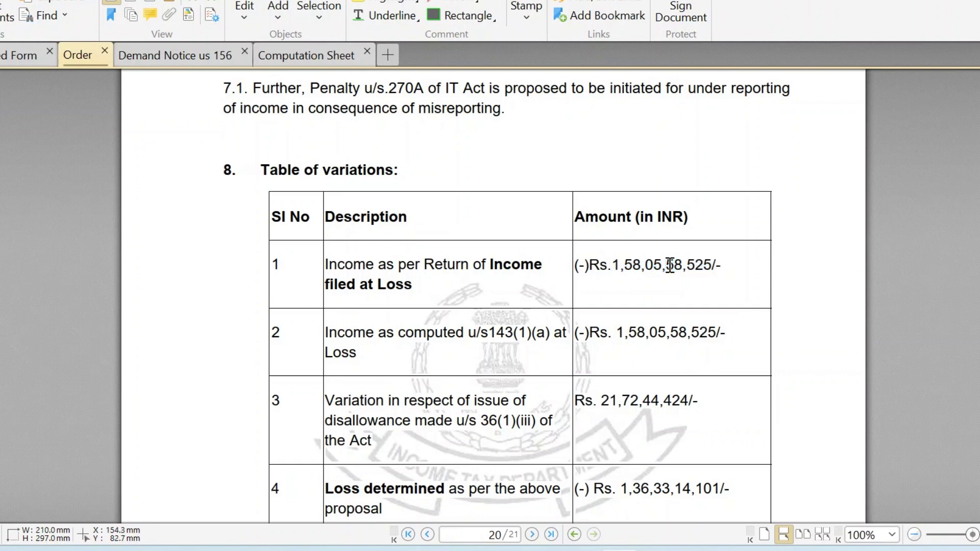
{"action": "scroll", "coordinate": [621, 350], "scroll_direction": "down", "scroll_amount": 3}
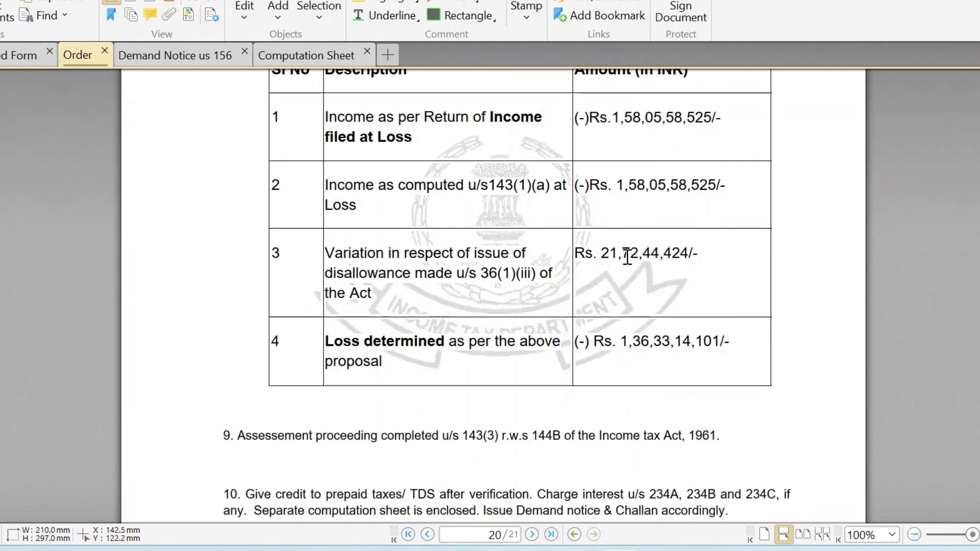
{"action": "left_click_drag", "start_coordinate": [599, 252], "coordinate": [681, 254]}
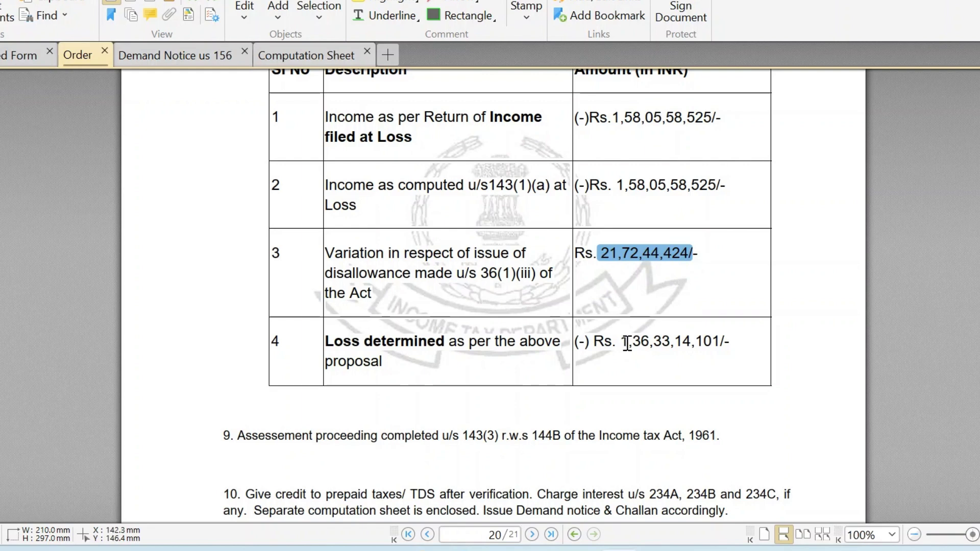
{"action": "left_click", "coordinate": [626, 342]}
{"action": "left_click_drag", "start_coordinate": [730, 341], "coordinate": [619, 341]}
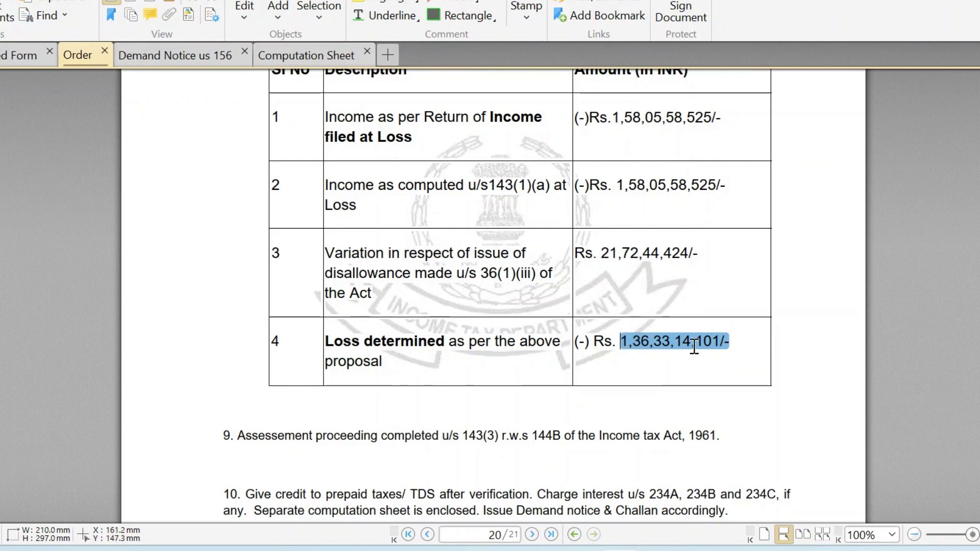
{"action": "scroll", "coordinate": [725, 306], "scroll_direction": "down", "scroll_amount": 2}
{"action": "scroll", "coordinate": [652, 183], "scroll_direction": "up", "scroll_amount": 4}
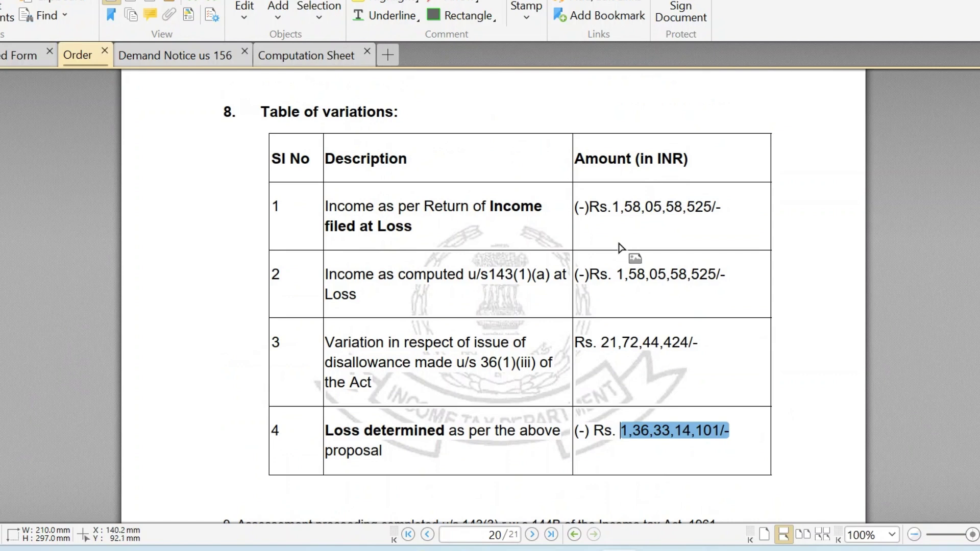
{"action": "left_click_drag", "start_coordinate": [618, 274], "coordinate": [733, 280]}
{"action": "left_click_drag", "start_coordinate": [601, 340], "coordinate": [697, 349]}
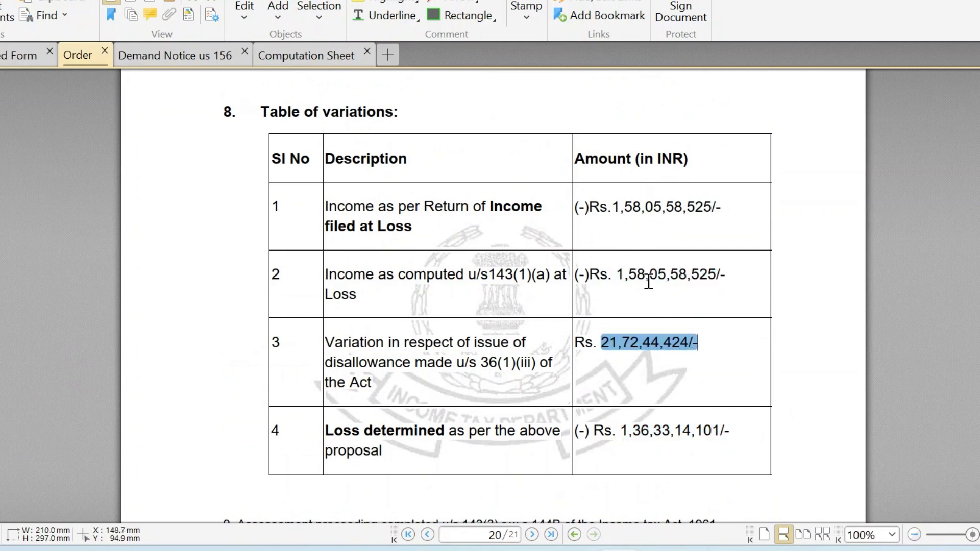
{"action": "left_click_drag", "start_coordinate": [620, 430], "coordinate": [726, 433]}
{"action": "scroll", "coordinate": [651, 337], "scroll_direction": "down", "scroll_amount": 5}
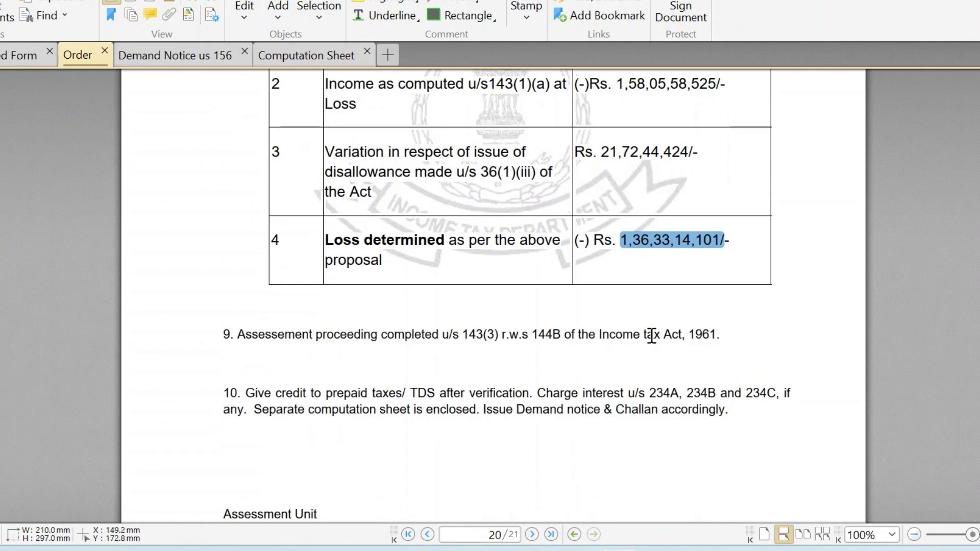
{"action": "key", "text": "alt+Tab"}
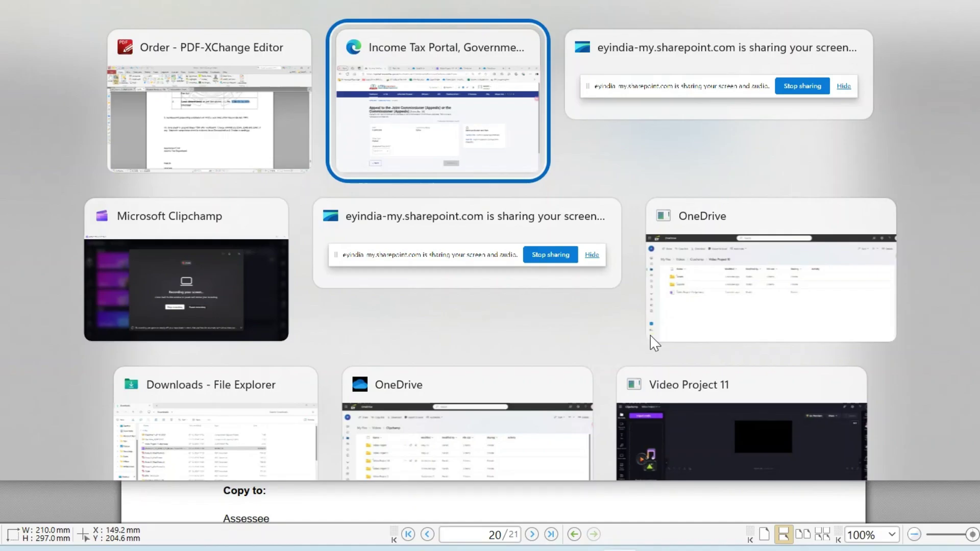
Choose financial year 2022-23 and start filling in the Form 35 appeal.
{"action": "scroll", "coordinate": [299, 431], "scroll_direction": "down", "scroll_amount": 3}
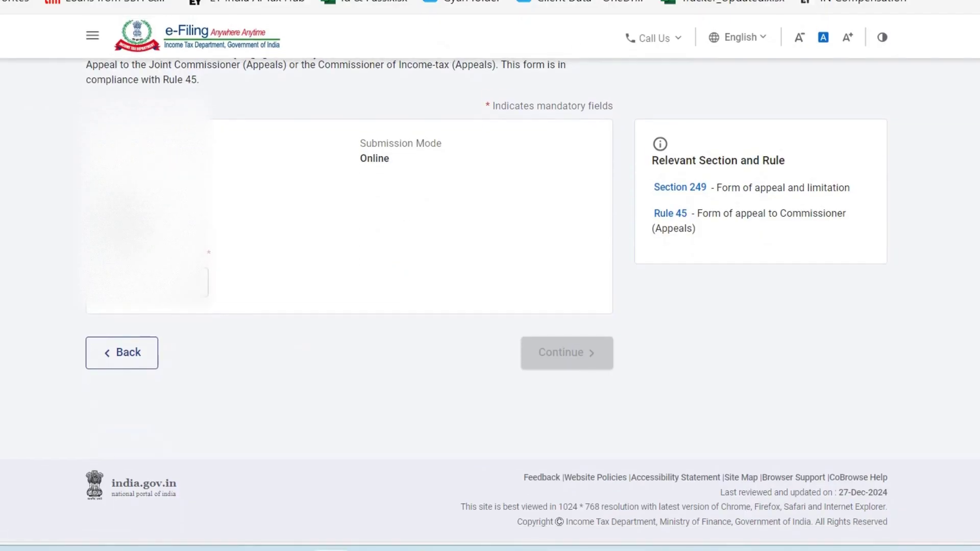
{"action": "left_click", "coordinate": [148, 282]}
{"action": "scroll", "coordinate": [171, 359], "scroll_direction": "down", "scroll_amount": 1}
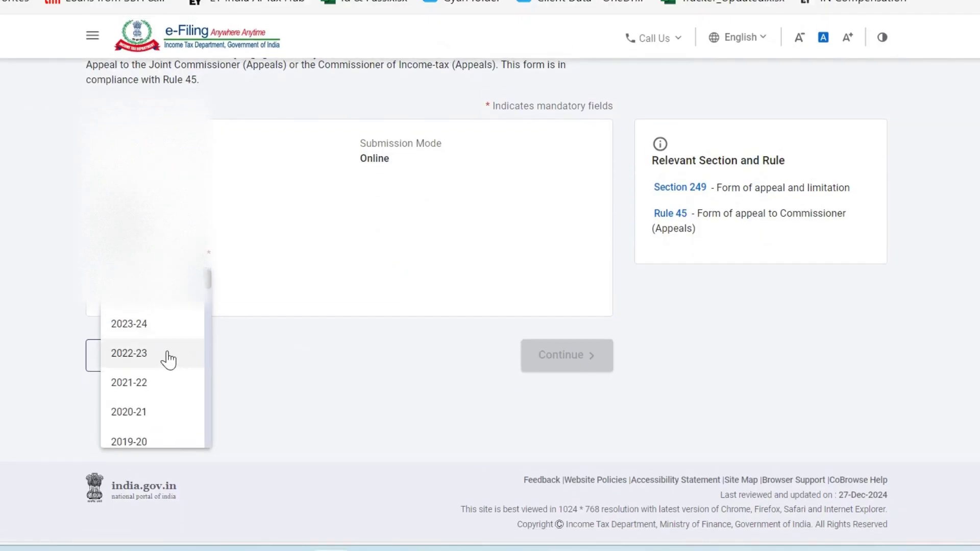
{"action": "left_click", "coordinate": [171, 358]}
{"action": "left_click", "coordinate": [556, 366]}
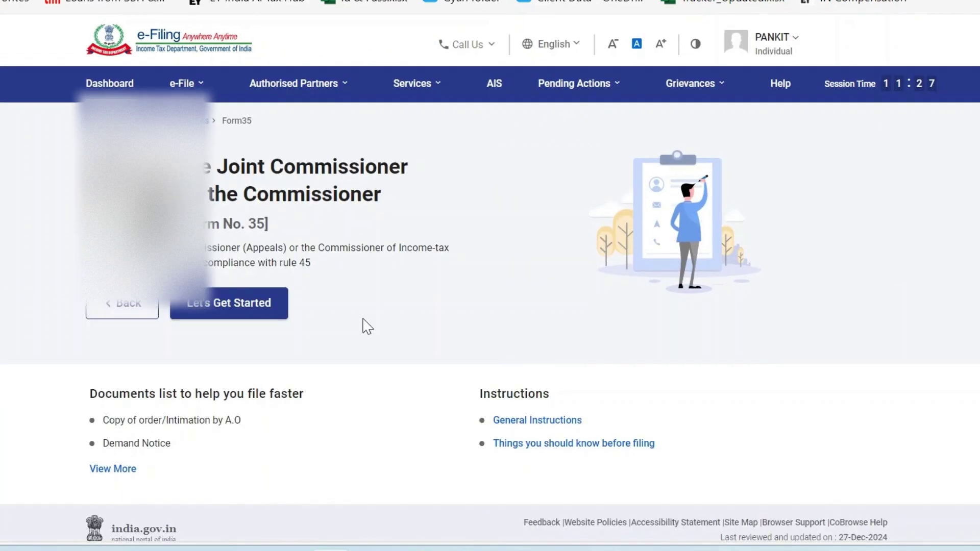
{"action": "scroll", "coordinate": [335, 321], "scroll_direction": "down", "scroll_amount": 1}
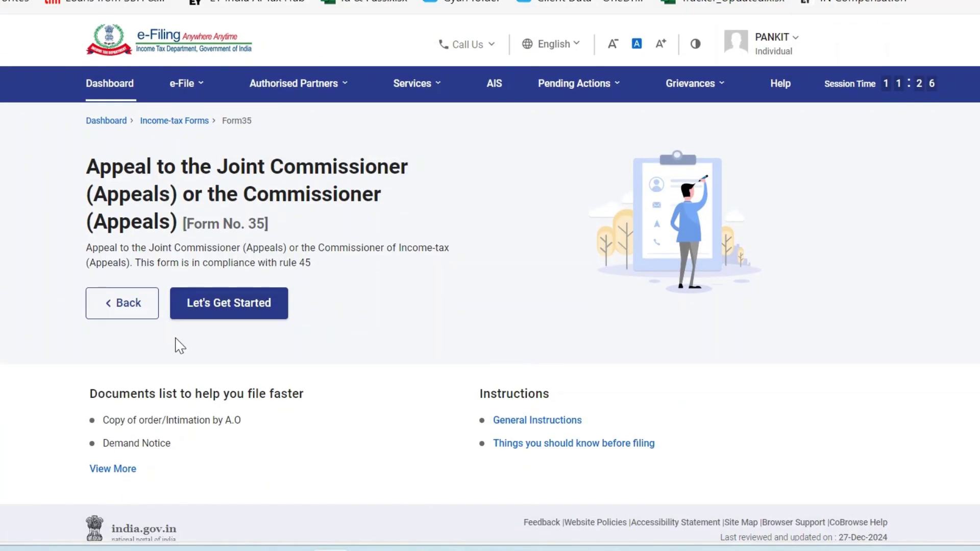
{"action": "left_click", "coordinate": [265, 307]}
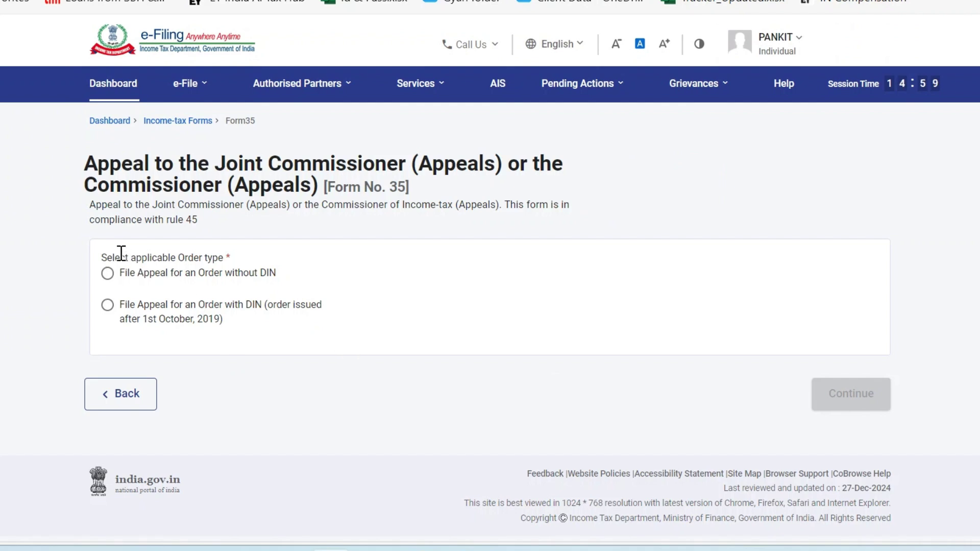
Try appealing an order with DIN and find the DIN list empty.
{"action": "left_click_drag", "start_coordinate": [121, 257], "coordinate": [170, 271]}
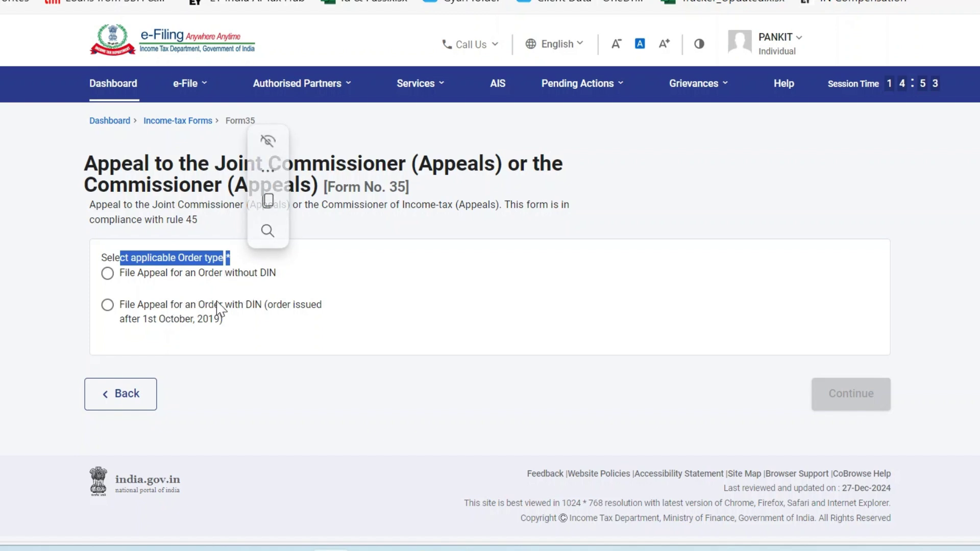
{"action": "left_click", "coordinate": [107, 305]}
{"action": "scroll", "coordinate": [257, 332], "scroll_direction": "down", "scroll_amount": 3}
{"action": "scroll", "coordinate": [259, 332], "scroll_direction": "down", "scroll_amount": 2}
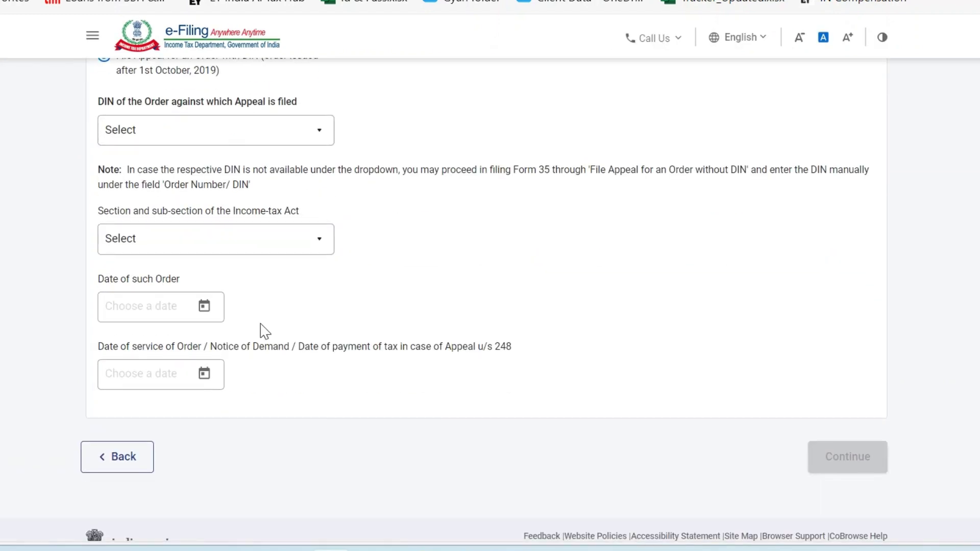
{"action": "scroll", "coordinate": [263, 329], "scroll_direction": "up", "scroll_amount": 3}
{"action": "left_click", "coordinate": [289, 265]}
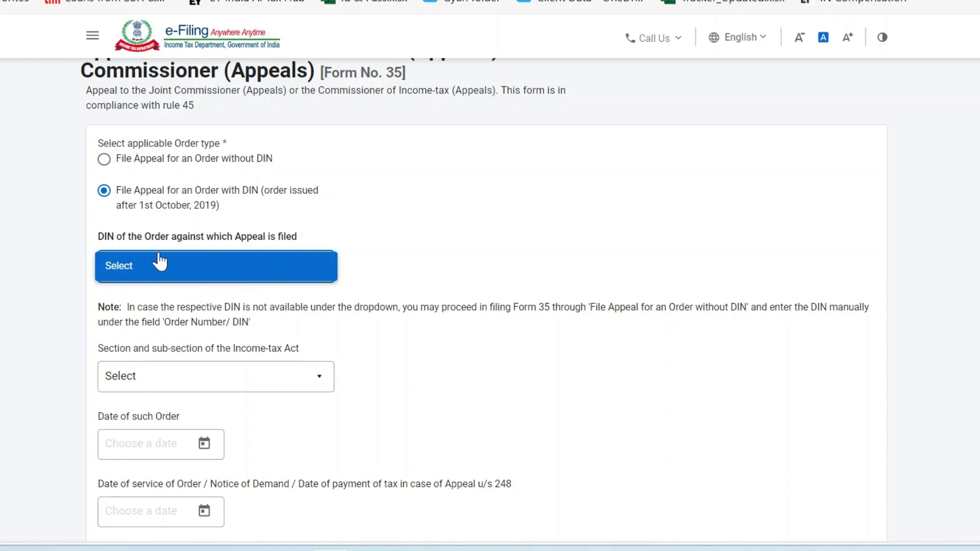
{"action": "left_click", "coordinate": [193, 266]}
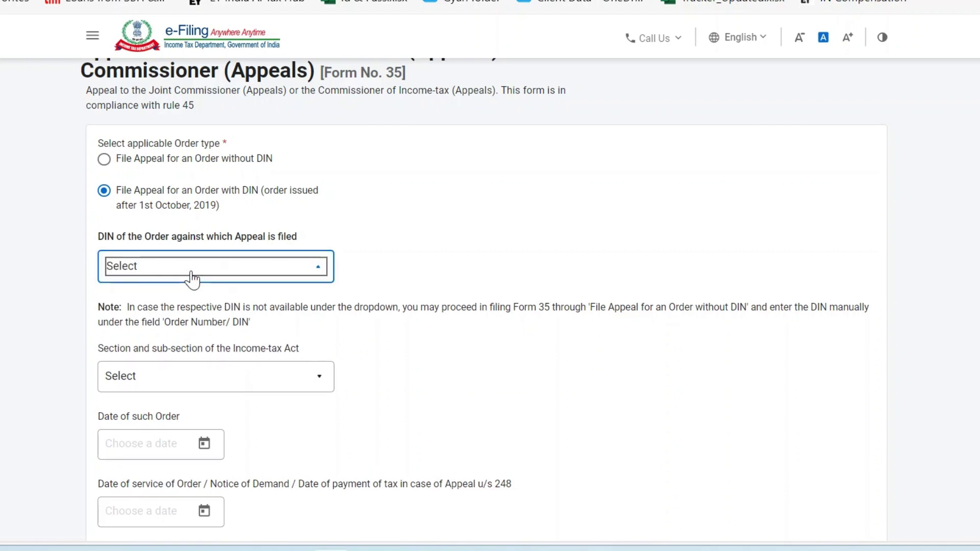
{"action": "left_click", "coordinate": [280, 269]}
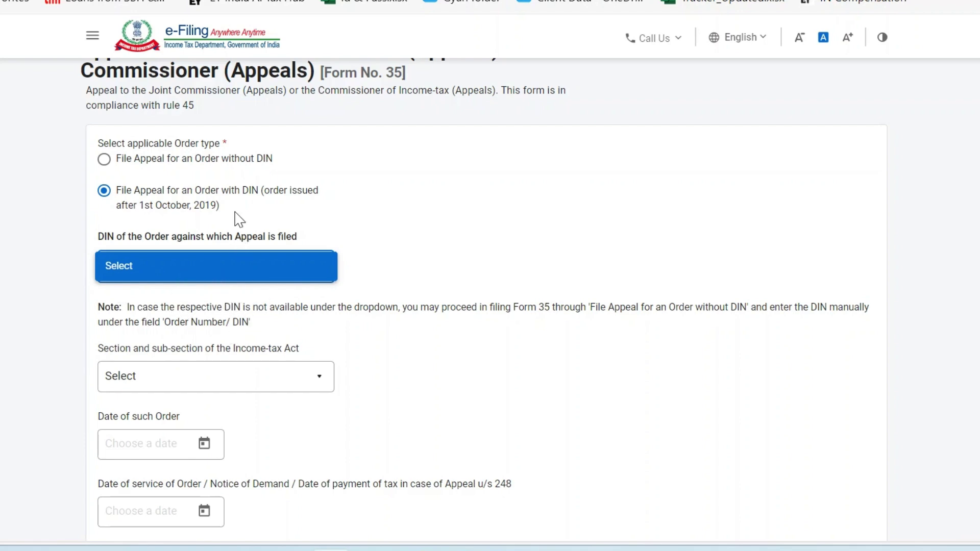
{"action": "scroll", "coordinate": [220, 363], "scroll_direction": "down", "scroll_amount": 3}
{"action": "scroll", "coordinate": [219, 321], "scroll_direction": "up", "scroll_amount": 5}
{"action": "left_click", "coordinate": [110, 278]}
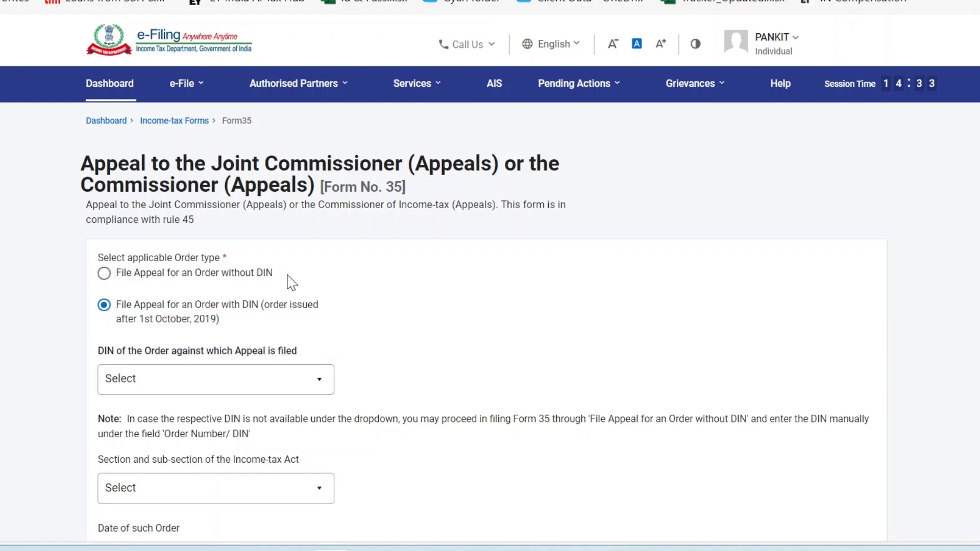
Switch the order type to File Appeal for an Order without DIN and check the Section list.
{"action": "left_click", "coordinate": [104, 273]}
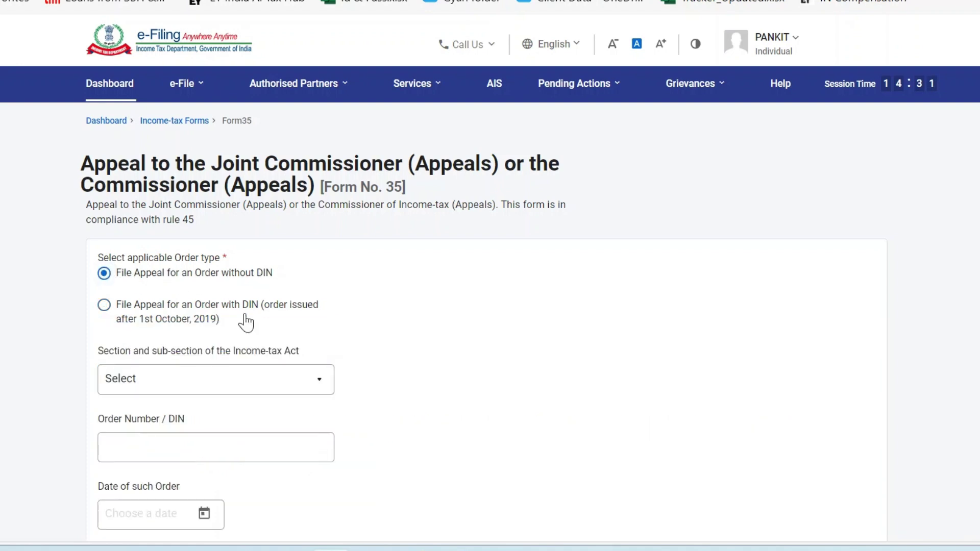
{"action": "scroll", "coordinate": [246, 319], "scroll_direction": "down", "scroll_amount": 2}
{"action": "left_click", "coordinate": [219, 255]}
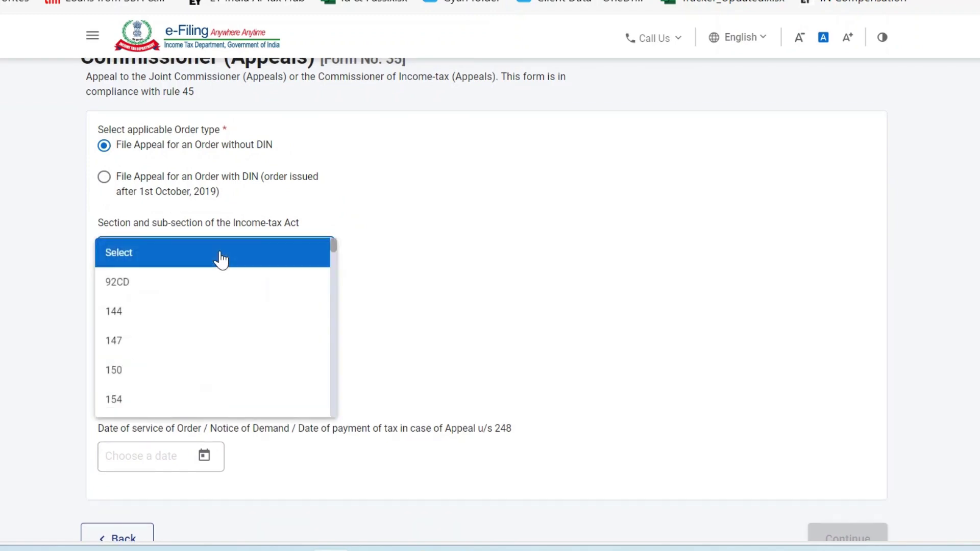
{"action": "left_click", "coordinate": [339, 209]}
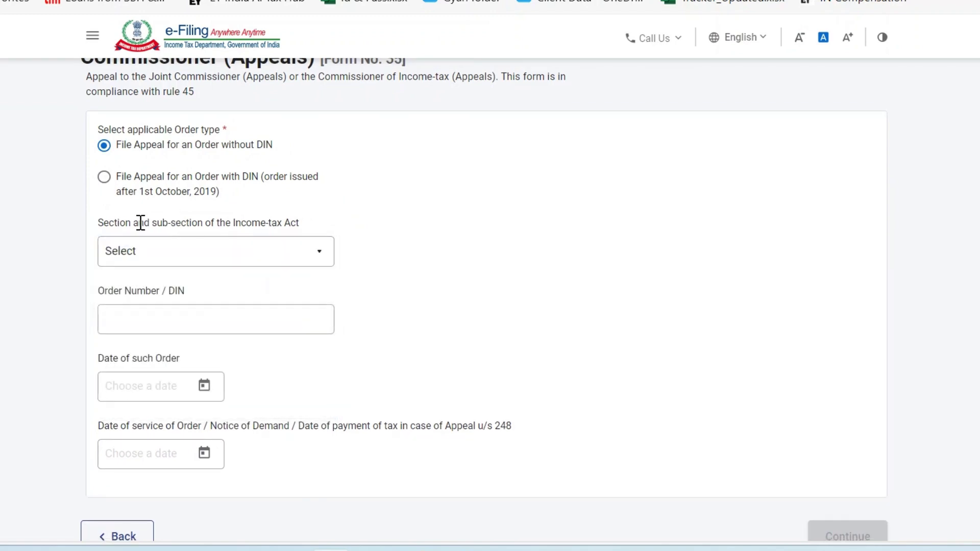
{"action": "left_click_drag", "start_coordinate": [139, 223], "coordinate": [99, 223]}
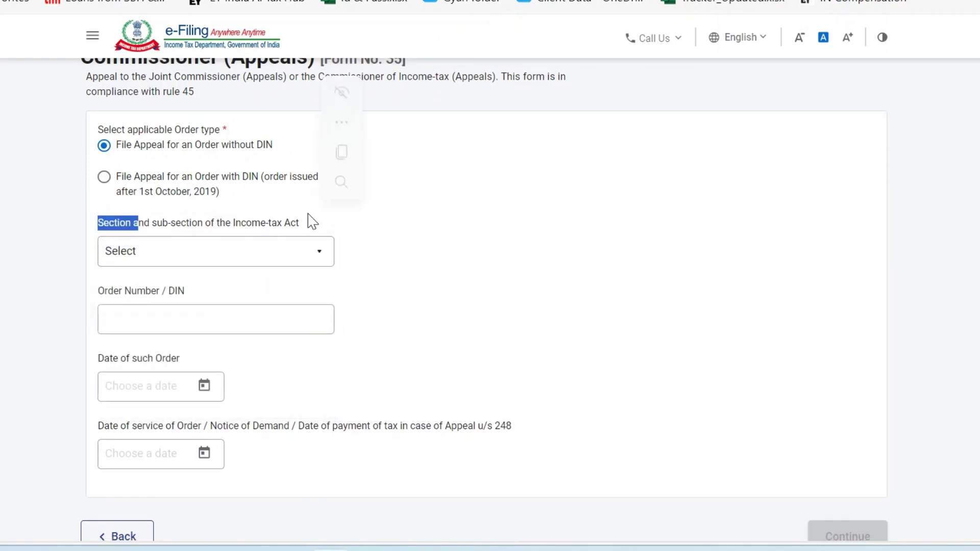
{"action": "left_click", "coordinate": [258, 257]}
{"action": "left_click", "coordinate": [256, 256]}
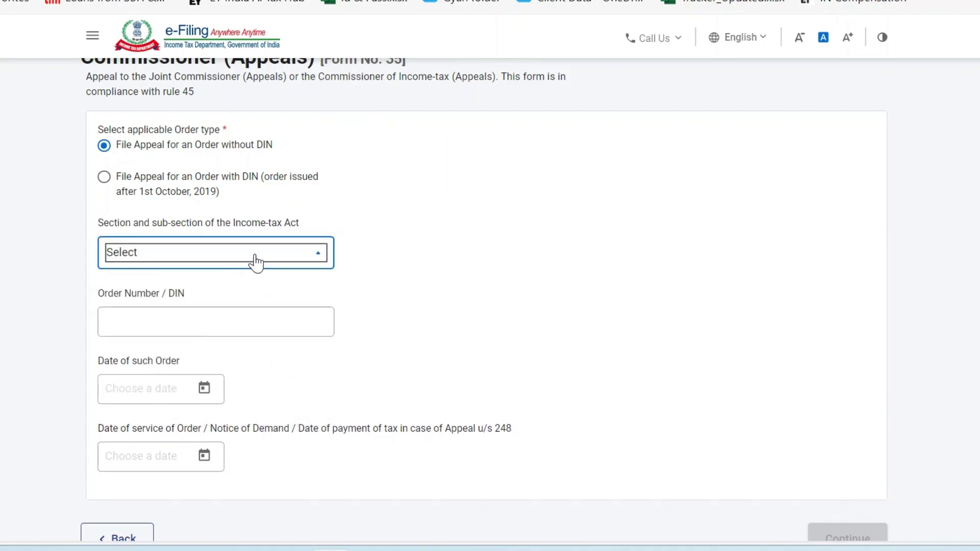
{"action": "key", "text": "alt+Tab"}
Find sections 143(3) and 144B in the order's first-page details table and bring up the appeal form's section list.
{"action": "scroll", "coordinate": [255, 253], "scroll_direction": "up", "scroll_amount": 3}
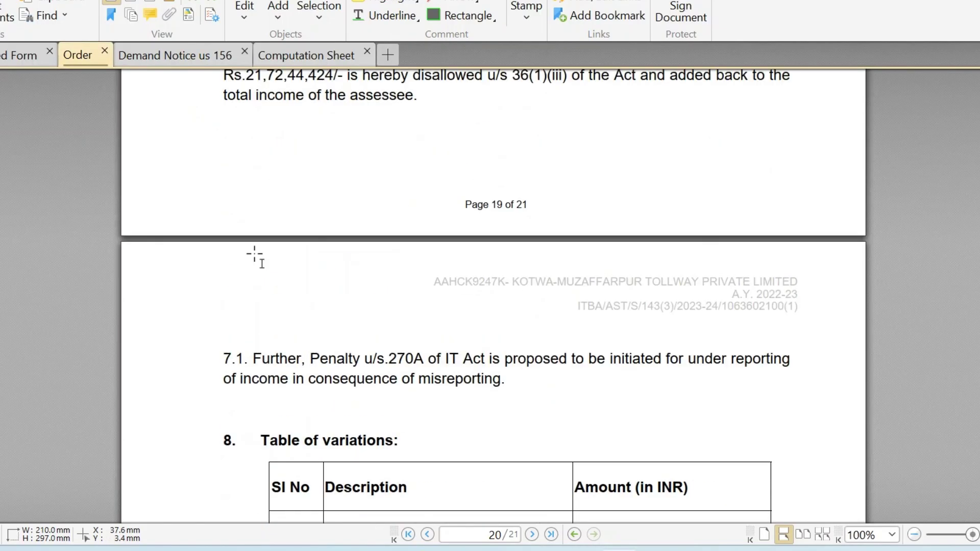
{"action": "key", "text": "ctrl+Home"}
{"action": "scroll", "coordinate": [254, 253], "scroll_direction": "down", "scroll_amount": 6}
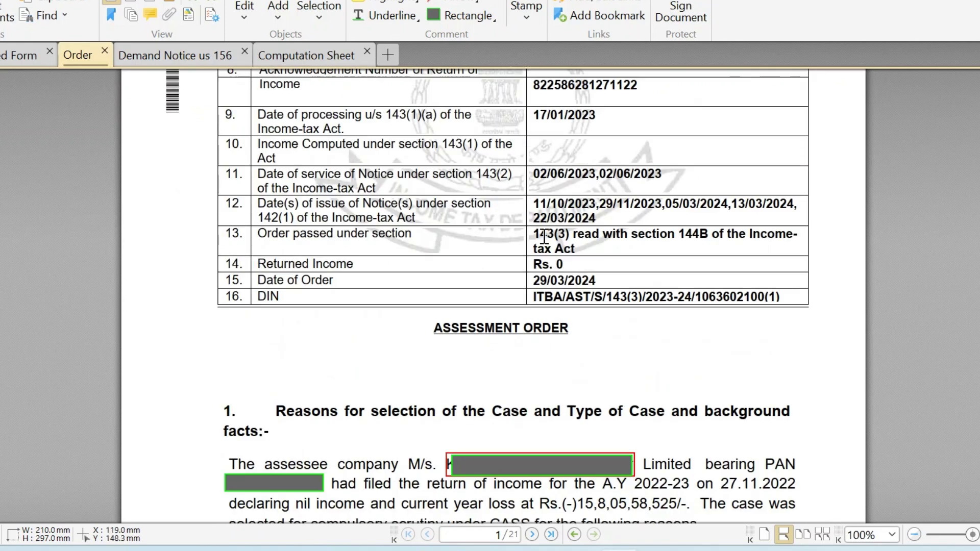
{"action": "left_click_drag", "start_coordinate": [531, 233], "coordinate": [569, 235]}
{"action": "key", "text": "alt+Tab"}
{"action": "left_click", "coordinate": [214, 251]}
{"action": "scroll", "coordinate": [217, 294], "scroll_direction": "down", "scroll_amount": 3}
{"action": "key", "text": "alt+Tab"}
{"action": "left_click_drag", "start_coordinate": [700, 233], "coordinate": [743, 235]}
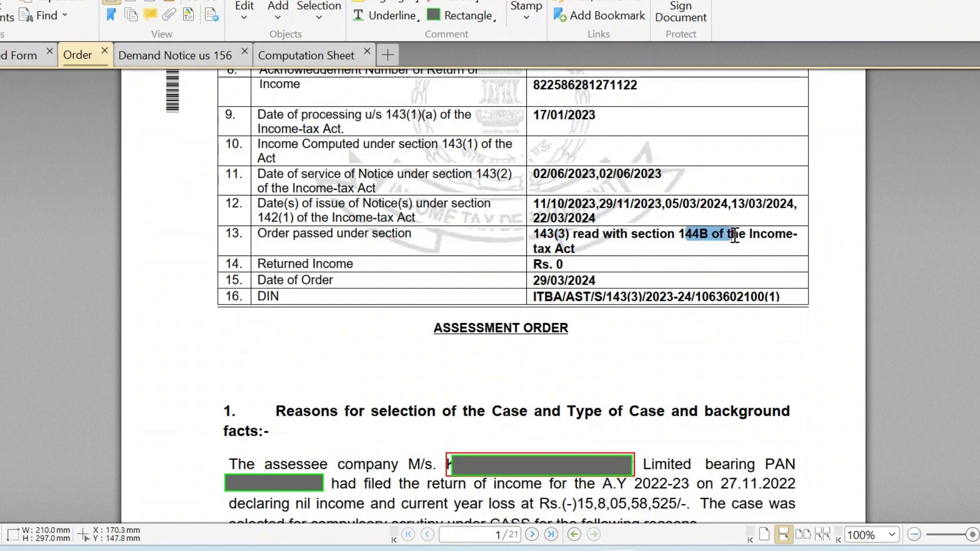
{"action": "key", "text": "alt+Tab"}
{"action": "scroll", "coordinate": [175, 346], "scroll_direction": "down", "scroll_amount": 8}
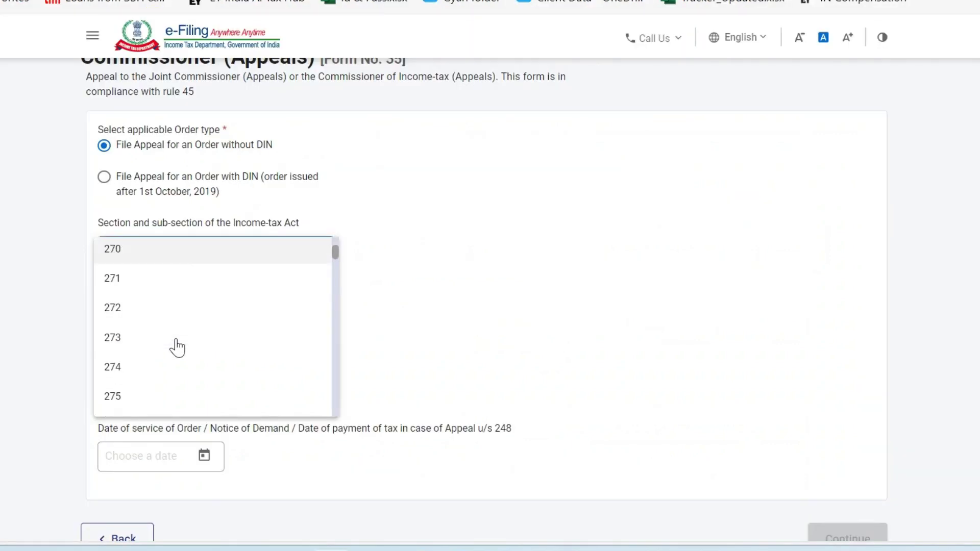
Choose section 143(3) for the appeal.
{"action": "scroll", "coordinate": [177, 347], "scroll_direction": "up", "scroll_amount": 3}
{"action": "scroll", "coordinate": [177, 347], "scroll_direction": "down", "scroll_amount": 5}
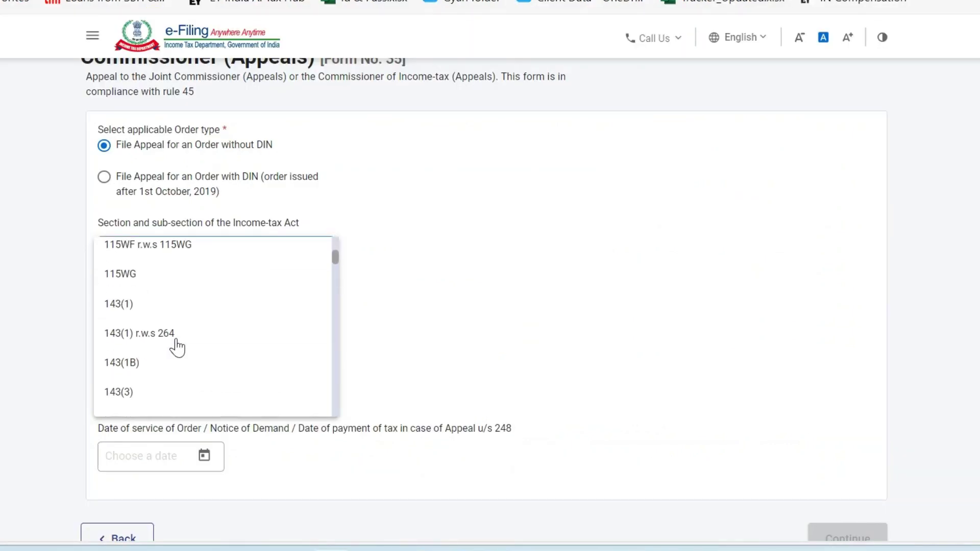
{"action": "scroll", "coordinate": [176, 342], "scroll_direction": "up", "scroll_amount": 1}
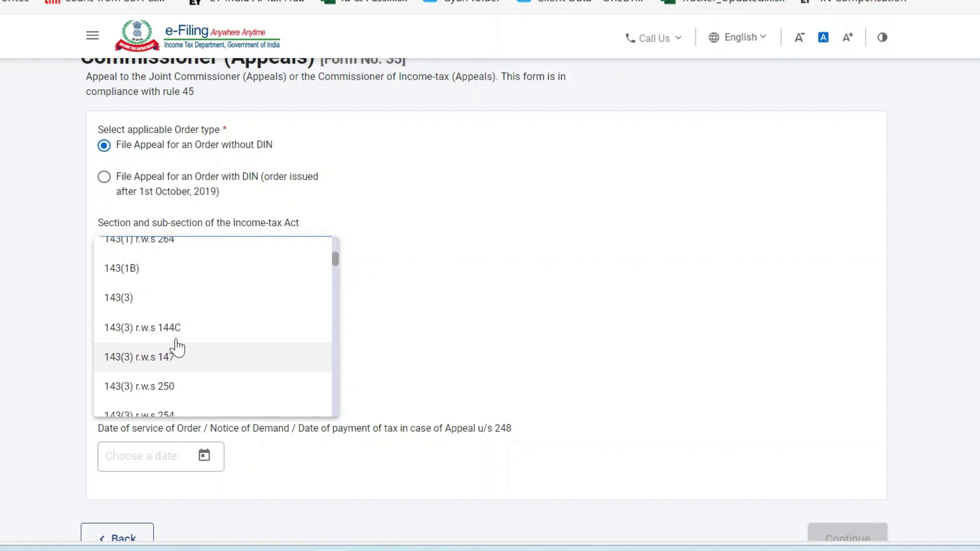
{"action": "left_click", "coordinate": [140, 302]}
{"action": "scroll", "coordinate": [214, 262], "scroll_direction": "down", "scroll_amount": 1}
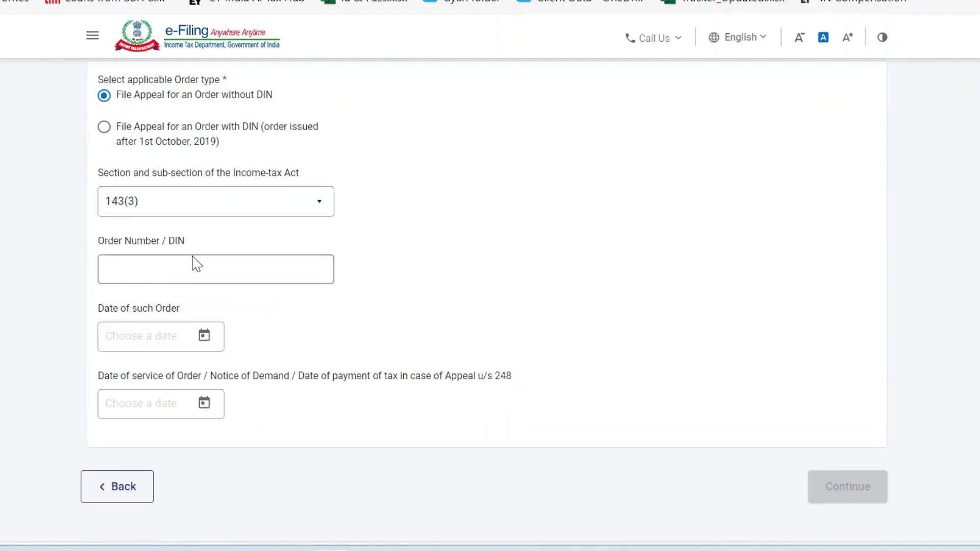
Copy the order's DIN from the PDF into the Order Number/DIN field.
{"action": "key", "text": "alt+Tab"}
{"action": "left_click", "coordinate": [540, 298]}
{"action": "left_click_drag", "start_coordinate": [540, 298], "coordinate": [791, 297]}
{"action": "key", "text": "ctrl+c"}
{"action": "key", "text": "alt+Tab"}
{"action": "left_click", "coordinate": [269, 276]}
{"action": "key", "text": "ctrl+v"}
{"action": "scroll", "coordinate": [356, 304], "scroll_direction": "down", "scroll_amount": 1}
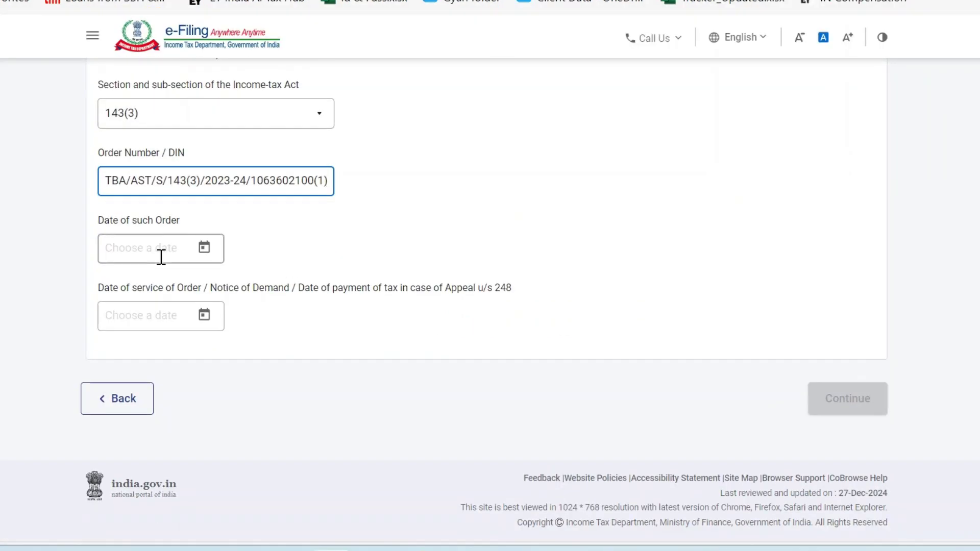
Set Date of such Order to 29 Mar 2024, matching the order's 29/03/2024 date.
{"action": "key", "text": "alt+Tab"}
{"action": "left_click_drag", "start_coordinate": [533, 280], "coordinate": [605, 280]}
{"action": "key", "text": "ctrl+c"}
{"action": "key", "text": "alt+Tab"}
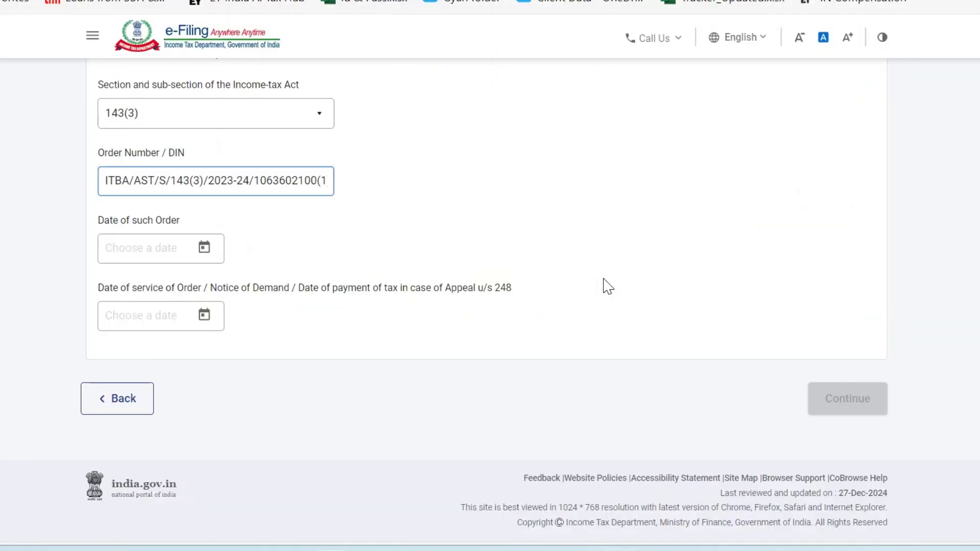
{"action": "left_click", "coordinate": [164, 252]}
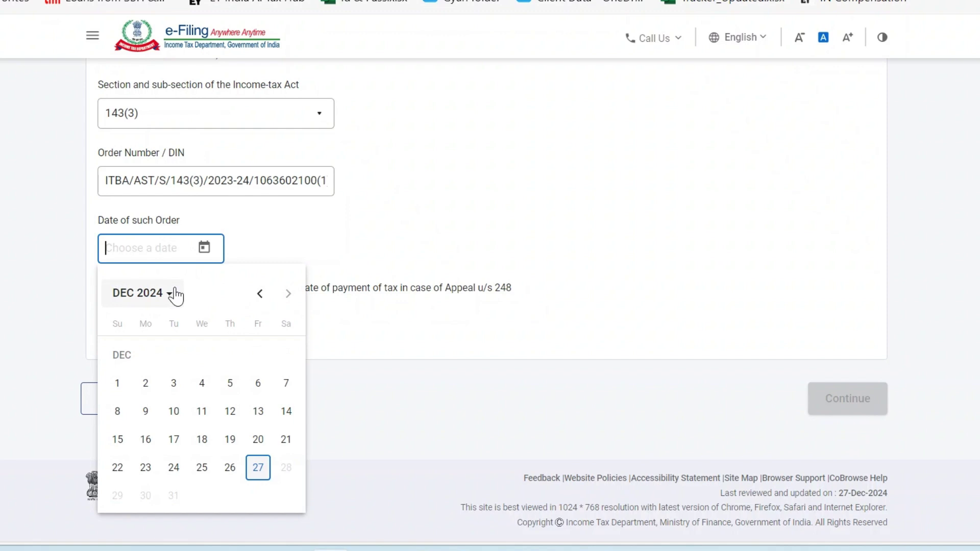
{"action": "left_click", "coordinate": [175, 295]}
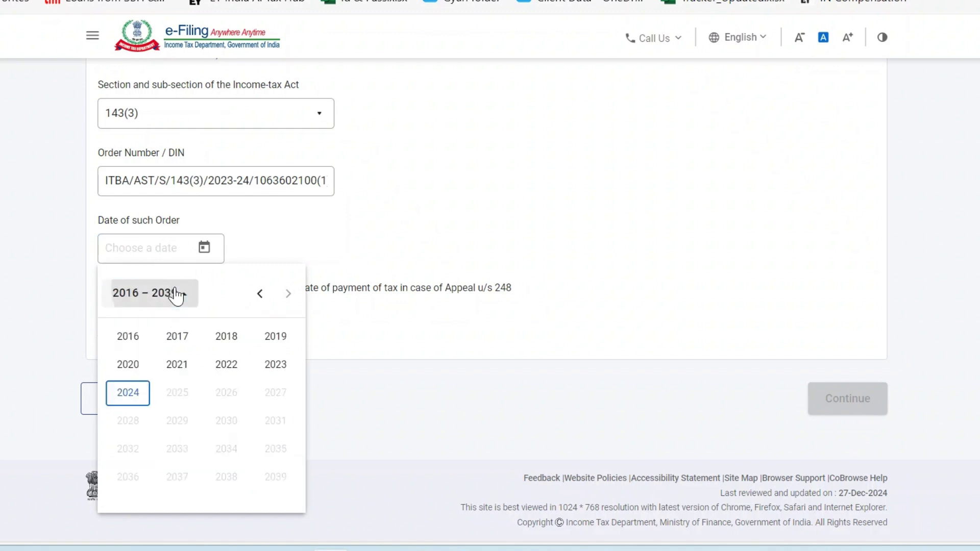
{"action": "left_click", "coordinate": [129, 393]}
{"action": "left_click", "coordinate": [225, 370]}
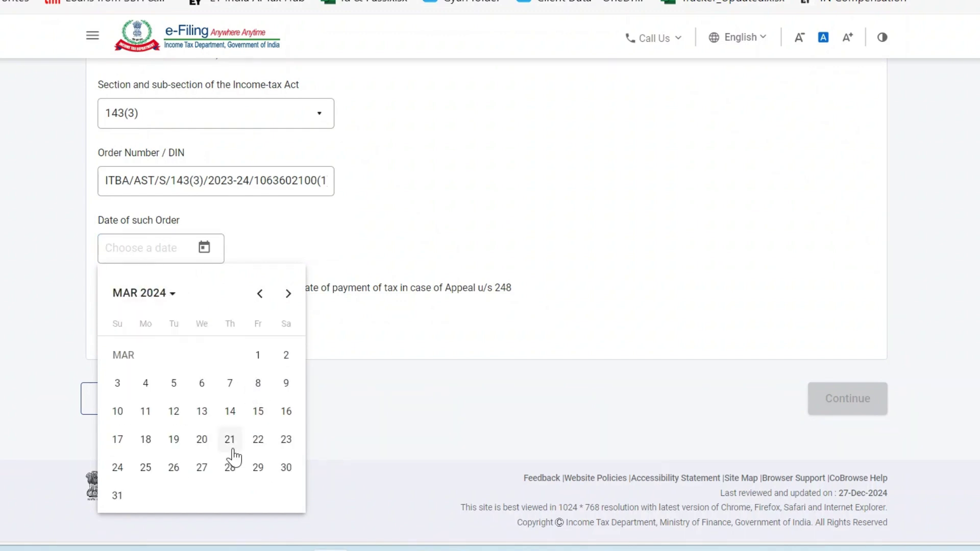
{"action": "left_click", "coordinate": [257, 467]}
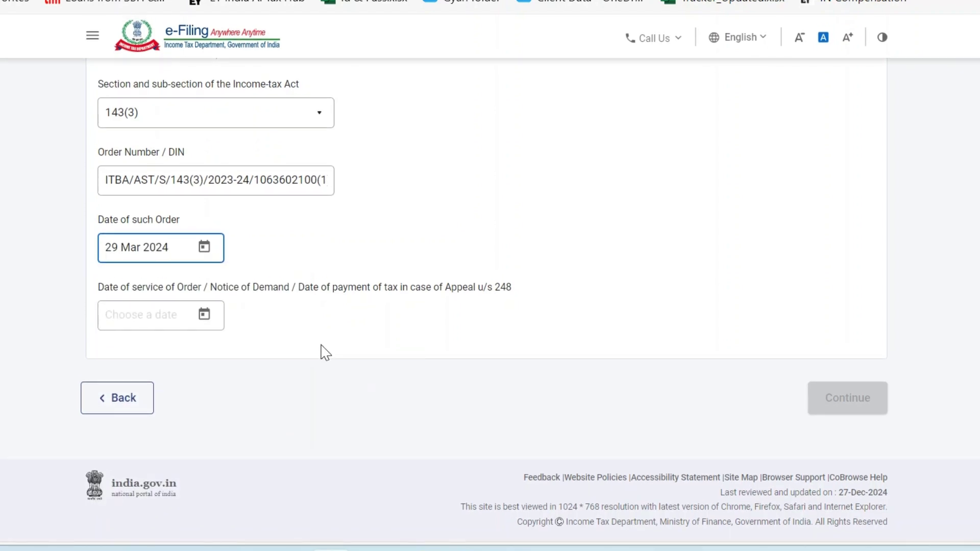
Set the date of service to 29 Mar 2024 and submit the order details.
{"action": "left_click_drag", "start_coordinate": [100, 286], "coordinate": [198, 291]}
{"action": "left_click_drag", "start_coordinate": [112, 219], "coordinate": [185, 221]}
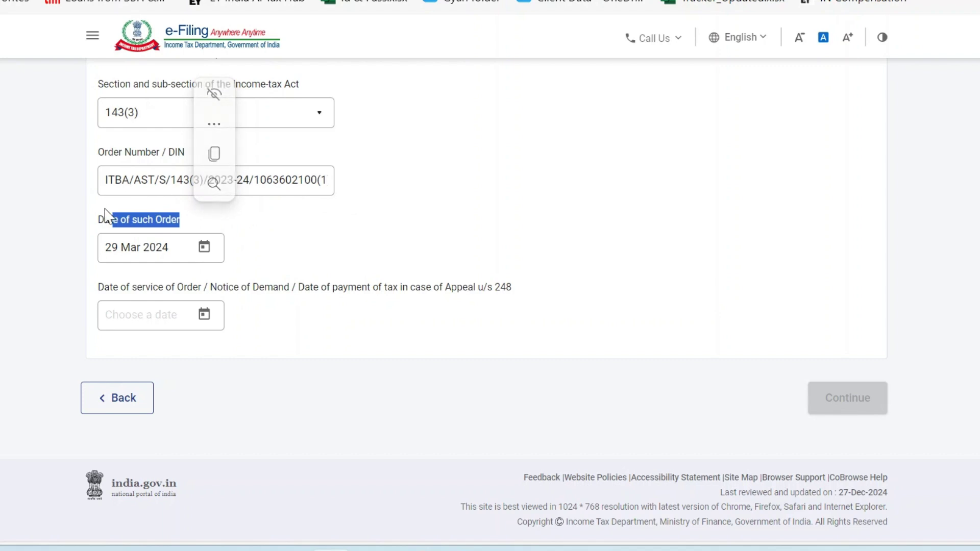
{"action": "left_click_drag", "start_coordinate": [105, 220], "coordinate": [180, 220]}
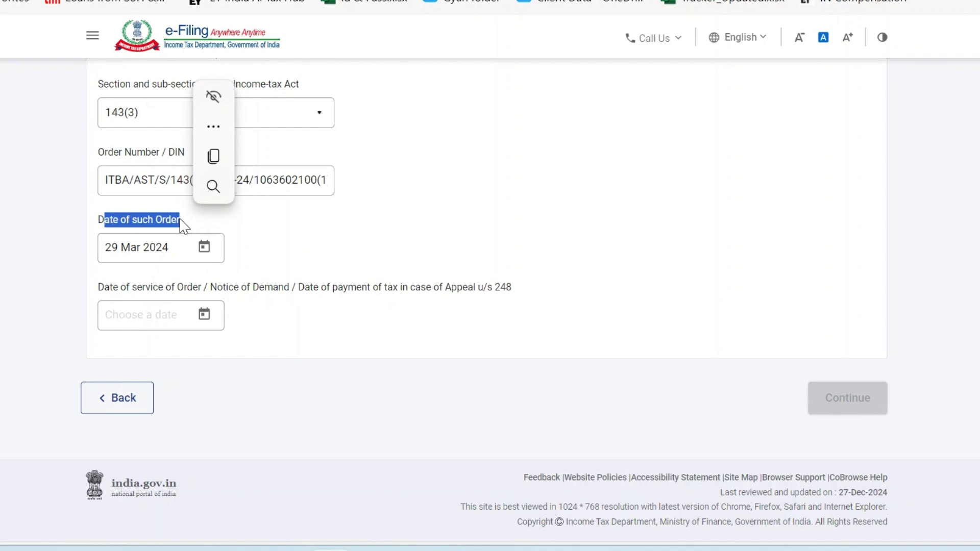
{"action": "left_click_drag", "start_coordinate": [130, 287], "coordinate": [205, 288]}
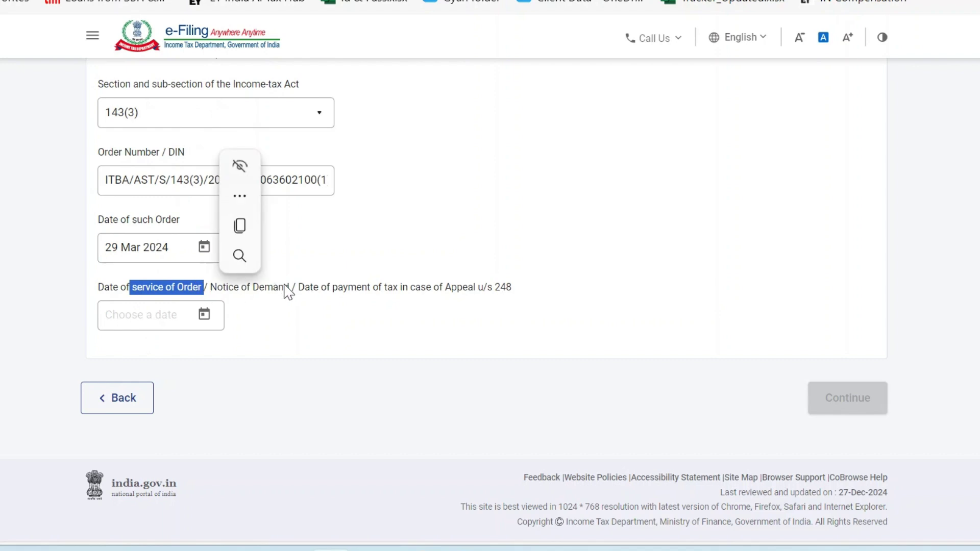
{"action": "left_click_drag", "start_coordinate": [153, 295], "coordinate": [199, 282]}
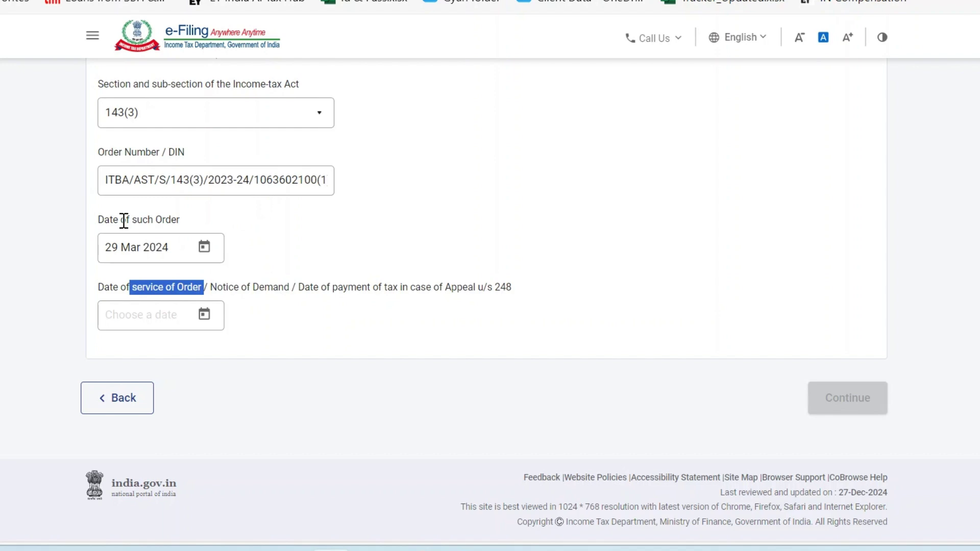
{"action": "left_click_drag", "start_coordinate": [123, 220], "coordinate": [197, 228]}
{"action": "left_click", "coordinate": [162, 313]}
{"action": "key", "text": "Escape"}
{"action": "left_click", "coordinate": [169, 313]}
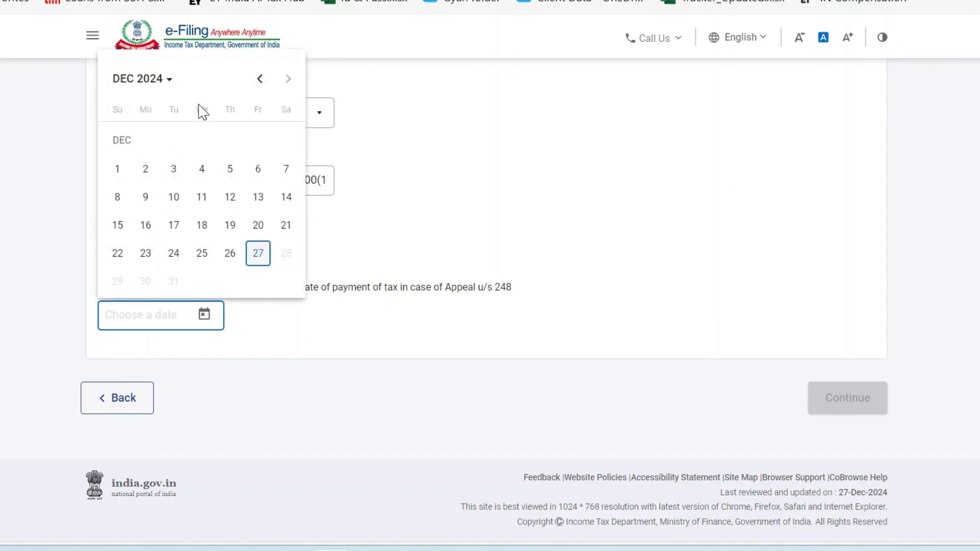
{"action": "left_click", "coordinate": [167, 82]}
{"action": "left_click", "coordinate": [137, 185]}
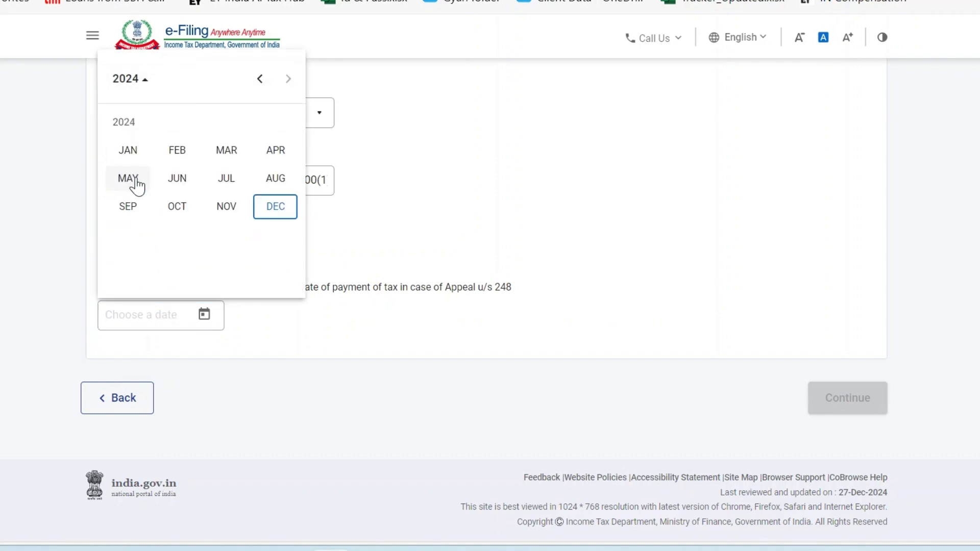
{"action": "left_click", "coordinate": [227, 156]}
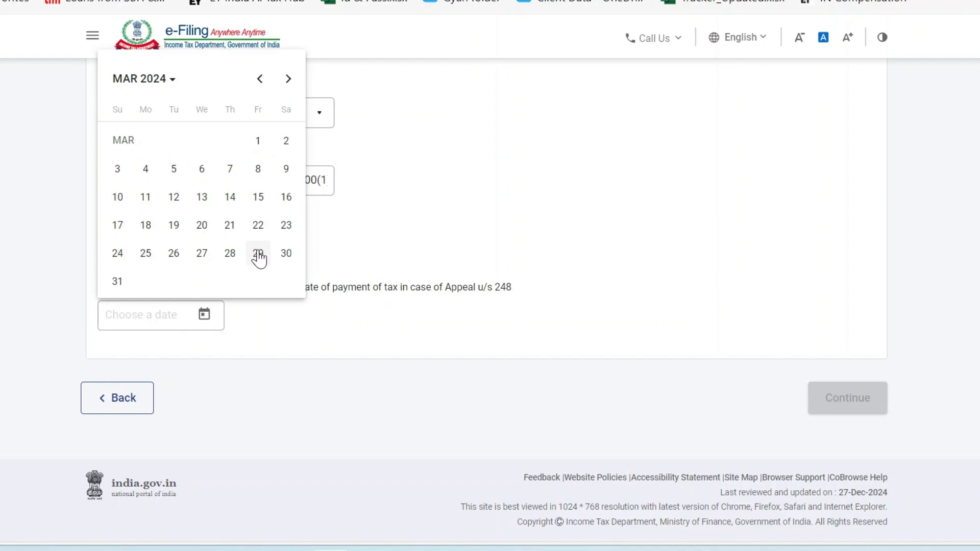
{"action": "left_click", "coordinate": [258, 254]}
{"action": "left_click", "coordinate": [847, 408]}
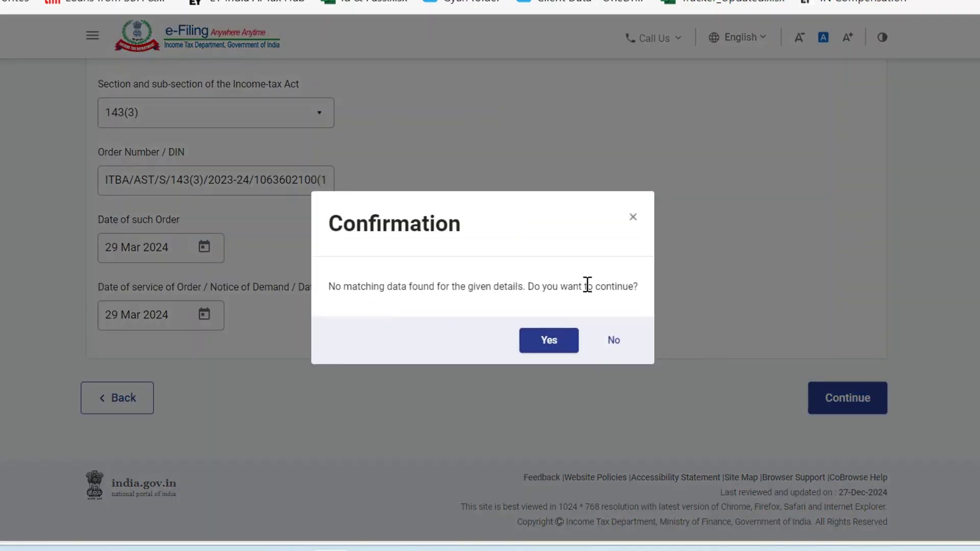
{"action": "left_click", "coordinate": [554, 346]}
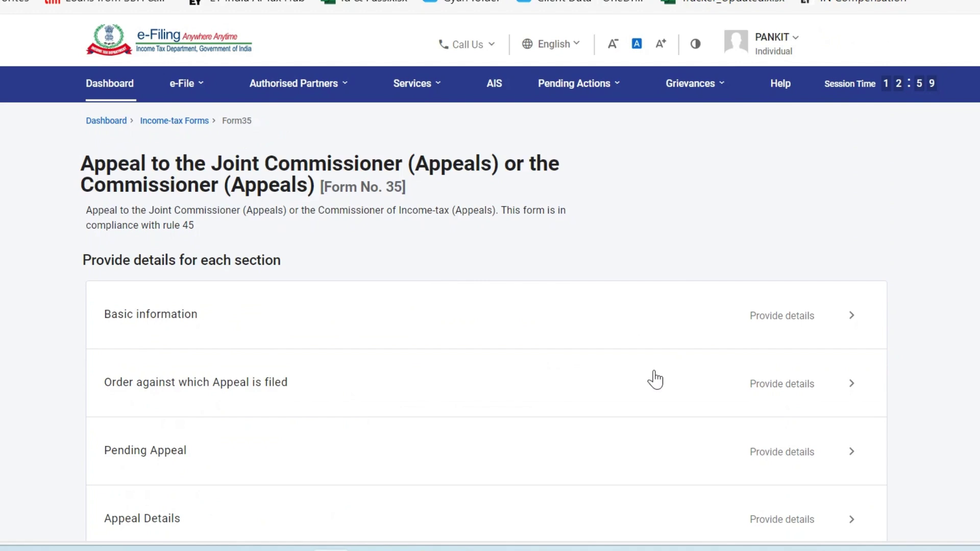
{"action": "scroll", "coordinate": [654, 379], "scroll_direction": "down", "scroll_amount": 7}
{"action": "scroll", "coordinate": [651, 378], "scroll_direction": "up", "scroll_amount": 3}
{"action": "scroll", "coordinate": [651, 379], "scroll_direction": "down", "scroll_amount": 7}
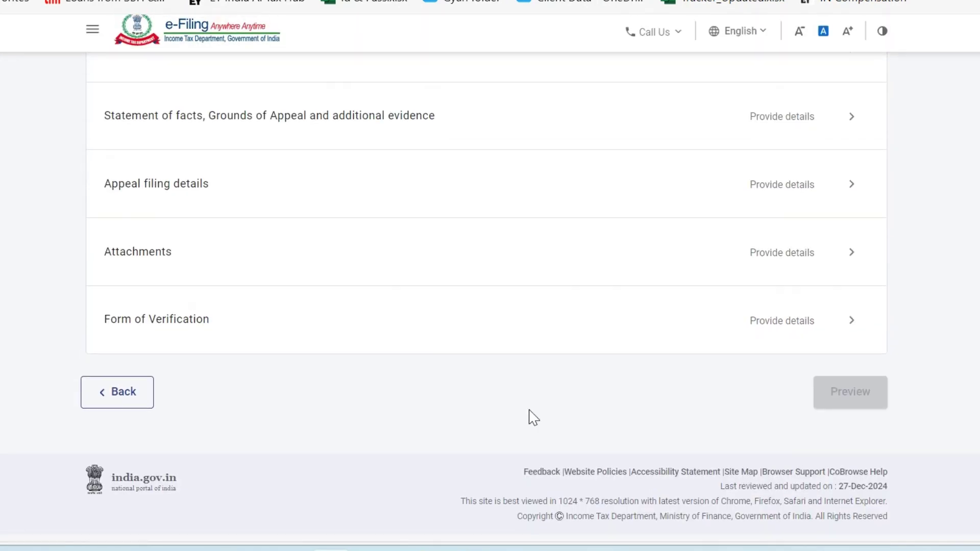
{"action": "scroll", "coordinate": [531, 418], "scroll_direction": "up", "scroll_amount": 10}
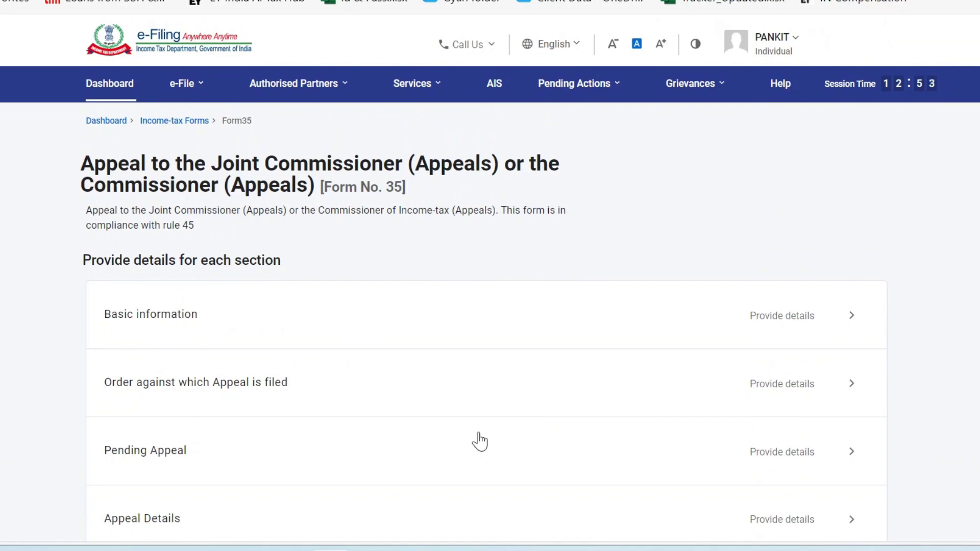
{"action": "scroll", "coordinate": [479, 438], "scroll_direction": "down", "scroll_amount": 10}
{"action": "scroll", "coordinate": [480, 439], "scroll_direction": "up", "scroll_amount": 9}
{"action": "scroll", "coordinate": [684, 273], "scroll_direction": "up", "scroll_amount": 2}
{"action": "scroll", "coordinate": [552, 432], "scroll_direction": "down", "scroll_amount": 10}
{"action": "scroll", "coordinate": [552, 431], "scroll_direction": "up", "scroll_amount": 10}
Open the Basic information section and attempt to save it.
{"action": "left_click", "coordinate": [749, 327]}
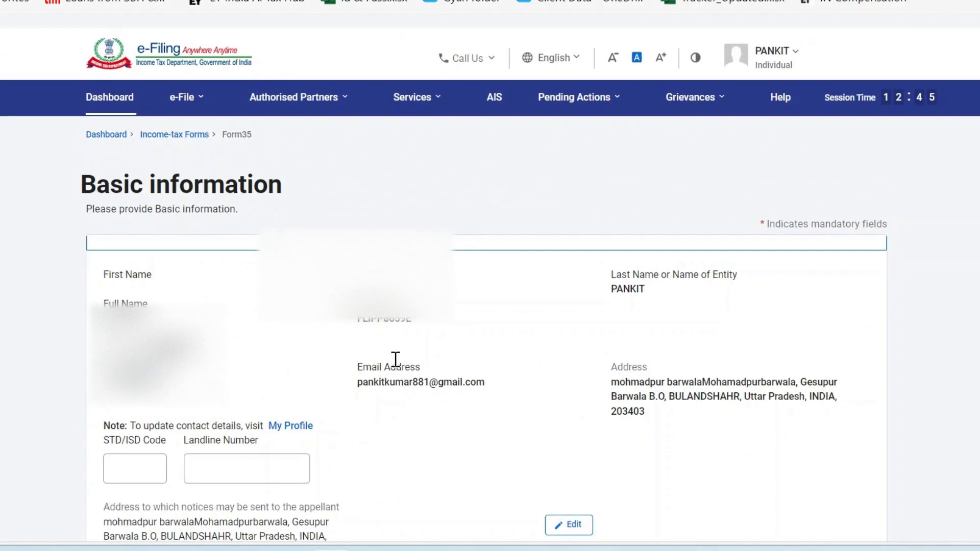
{"action": "scroll", "coordinate": [395, 362], "scroll_direction": "down", "scroll_amount": 6}
{"action": "scroll", "coordinate": [396, 362], "scroll_direction": "up", "scroll_amount": 5}
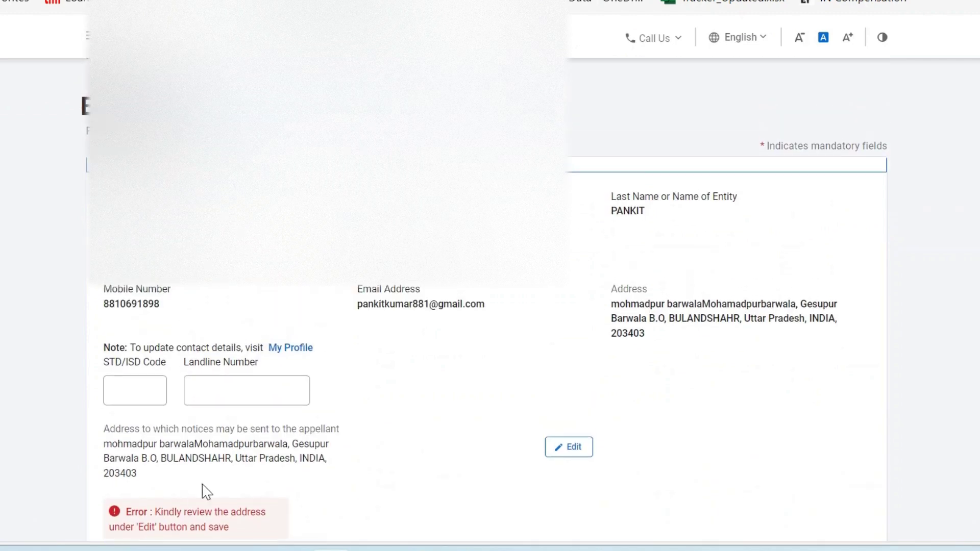
{"action": "scroll", "coordinate": [288, 478], "scroll_direction": "down", "scroll_amount": 3}
{"action": "scroll", "coordinate": [247, 301], "scroll_direction": "down", "scroll_amount": 3}
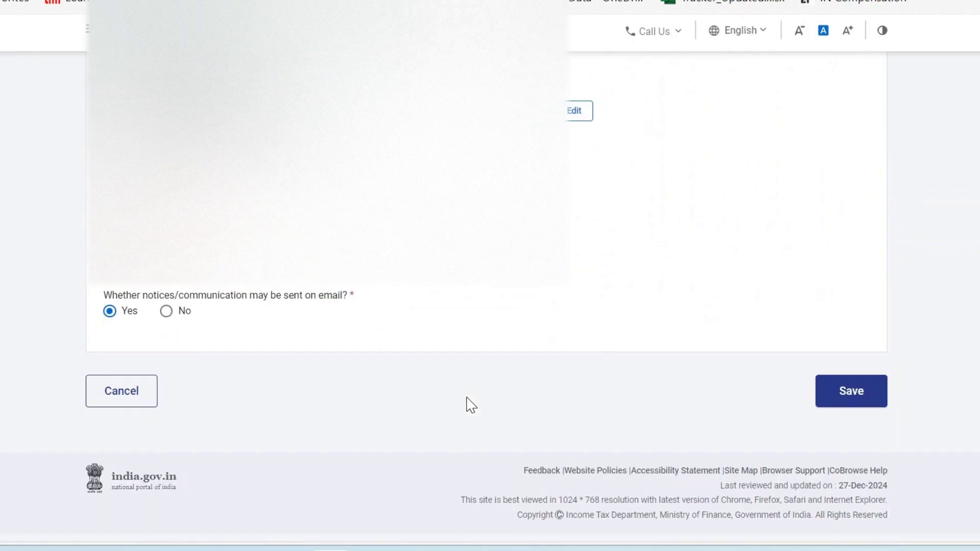
{"action": "left_click", "coordinate": [850, 398]}
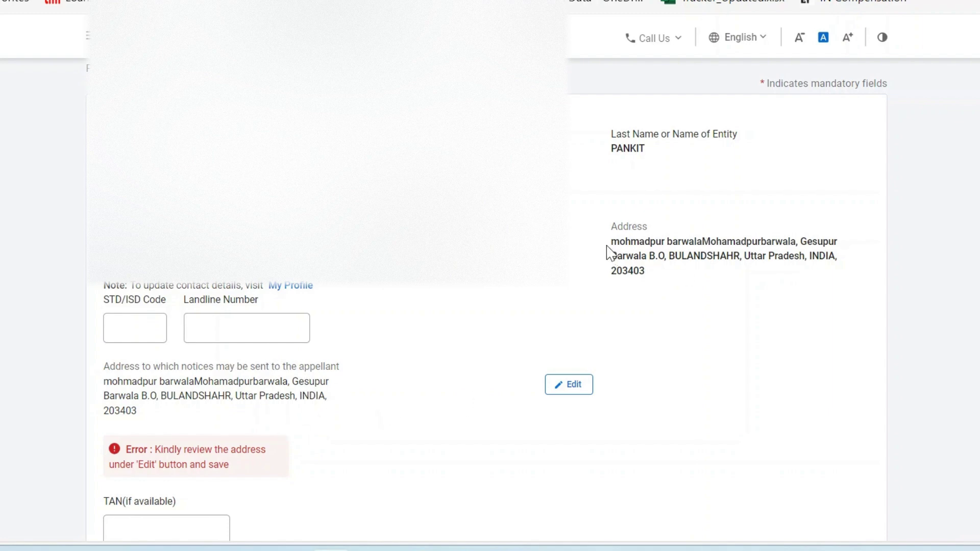
Open the notice address for editing, comparing it with the profile address.
{"action": "left_click_drag", "start_coordinate": [608, 252], "coordinate": [708, 258]}
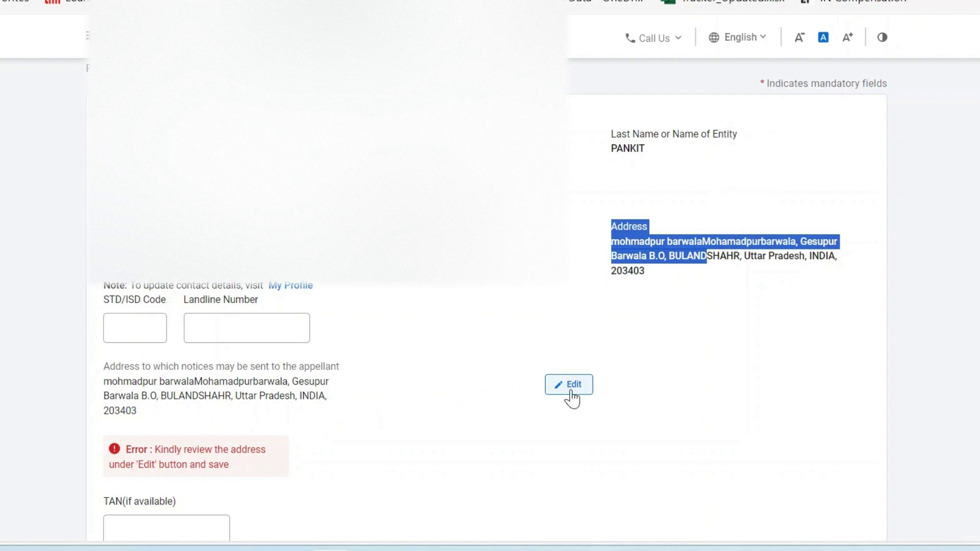
{"action": "left_click", "coordinate": [573, 392]}
{"action": "scroll", "coordinate": [431, 407], "scroll_direction": "down", "scroll_amount": 4}
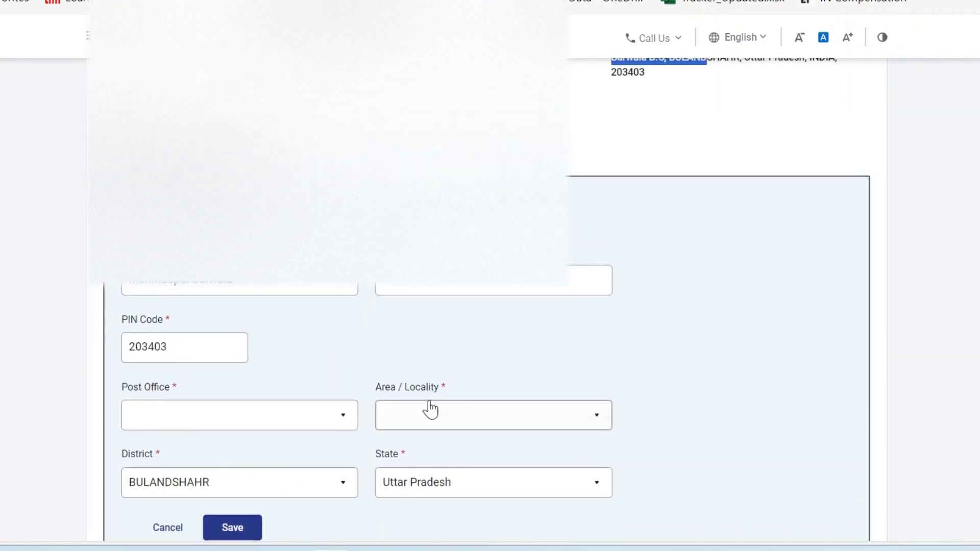
{"action": "scroll", "coordinate": [430, 407], "scroll_direction": "down", "scroll_amount": 1}
{"action": "scroll", "coordinate": [420, 318], "scroll_direction": "up", "scroll_amount": 5}
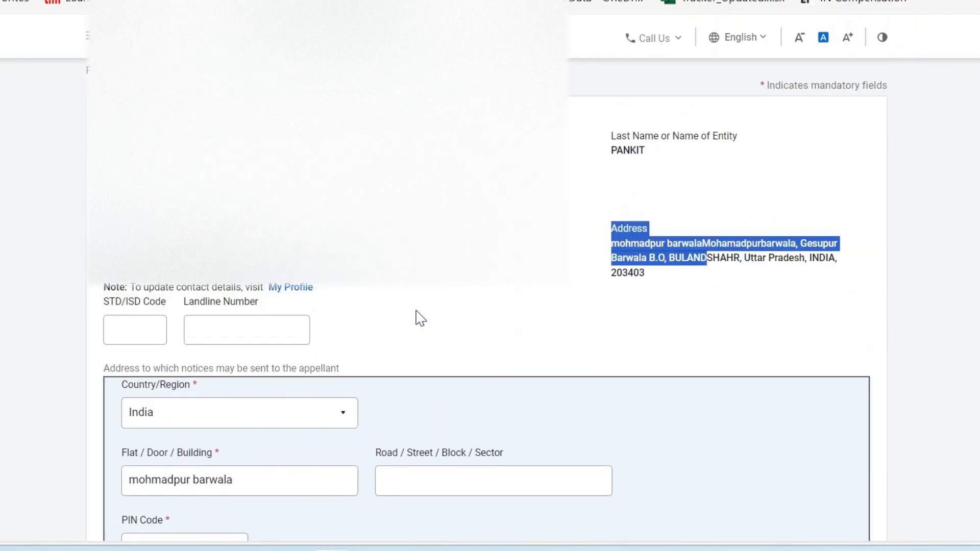
{"action": "left_click_drag", "start_coordinate": [668, 260], "coordinate": [753, 283]}
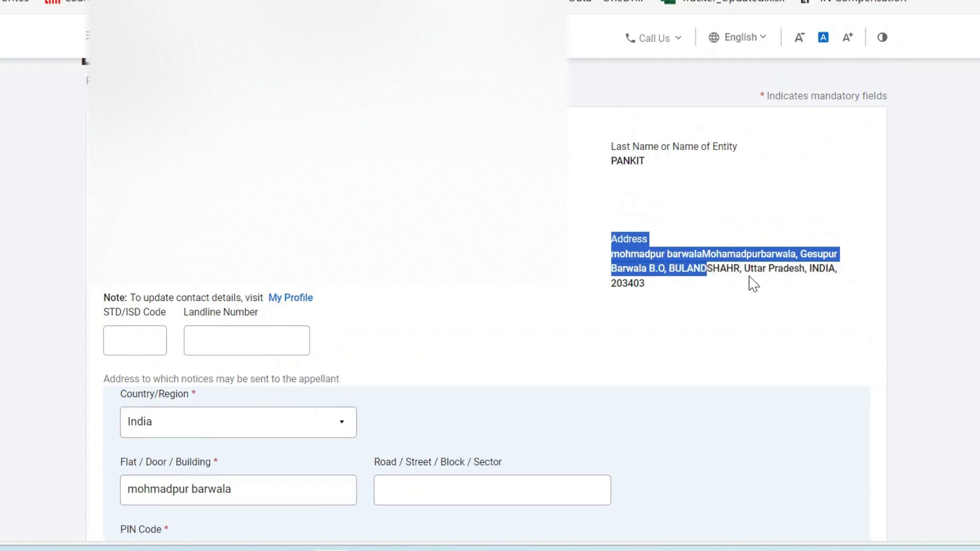
{"action": "left_click", "coordinate": [681, 270]}
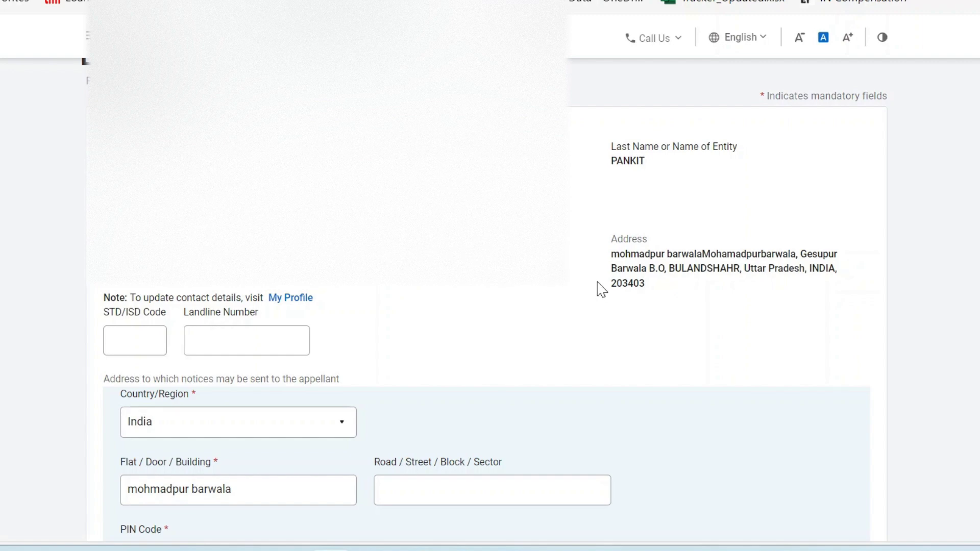
{"action": "scroll", "coordinate": [612, 313], "scroll_direction": "down", "scroll_amount": 4}
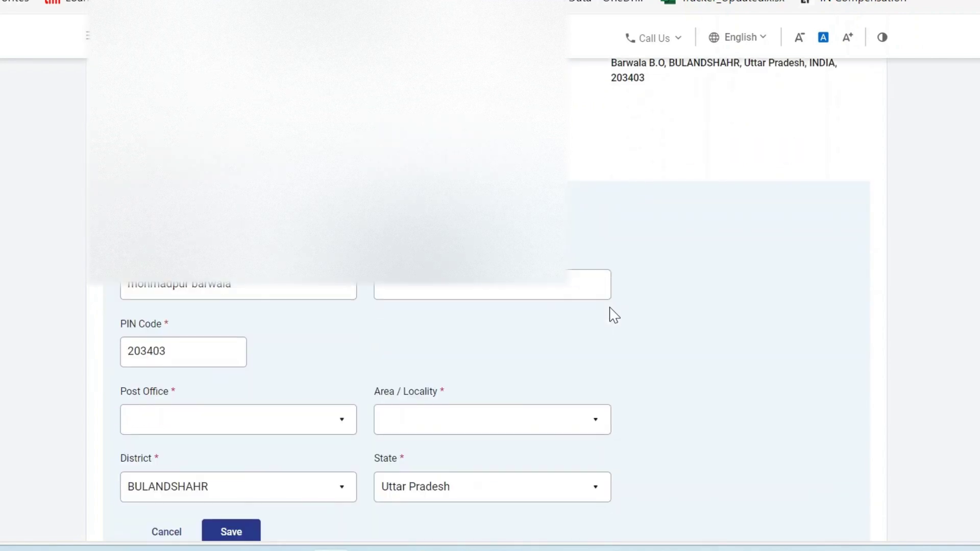
{"action": "scroll", "coordinate": [362, 351], "scroll_direction": "up", "scroll_amount": 1}
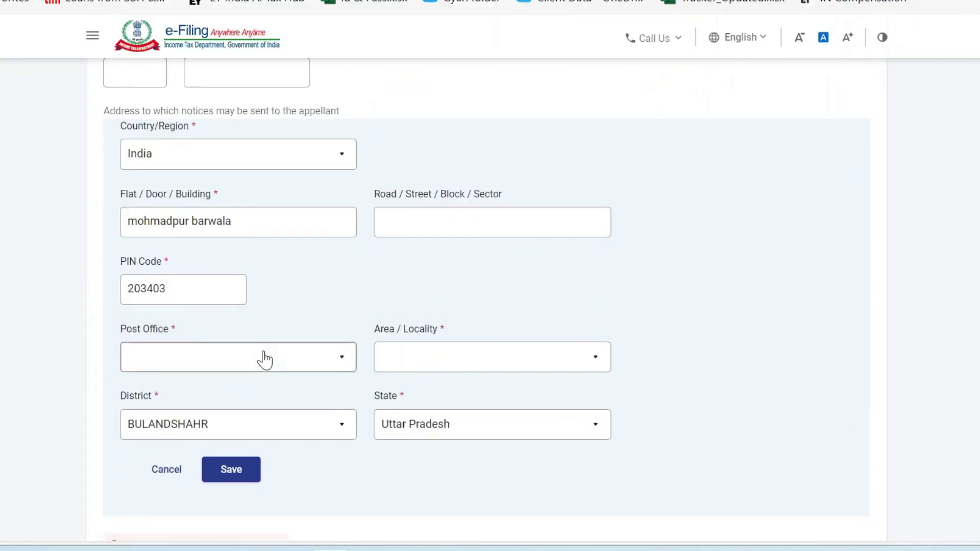
Choose the Post Office and Area/Locality matching the profile address, then save the notice address.
{"action": "left_click", "coordinate": [264, 360]}
{"action": "scroll", "coordinate": [255, 411], "scroll_direction": "down", "scroll_amount": 2}
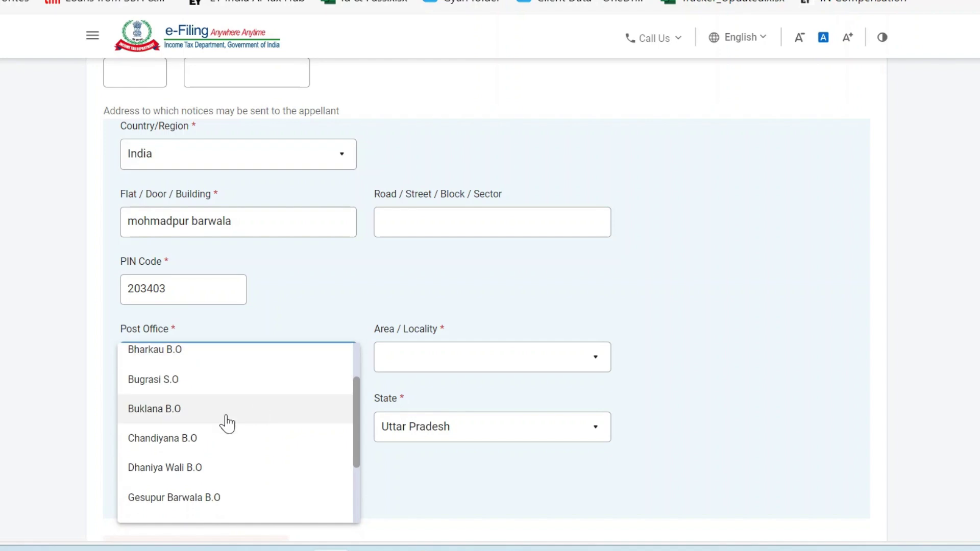
{"action": "scroll", "coordinate": [245, 411], "scroll_direction": "down", "scroll_amount": 1}
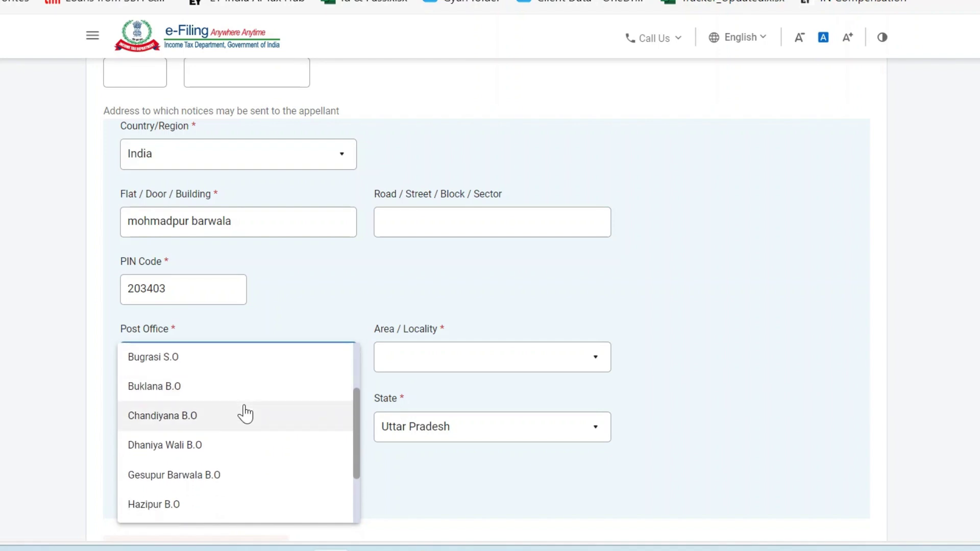
{"action": "scroll", "coordinate": [243, 409], "scroll_direction": "down", "scroll_amount": 2}
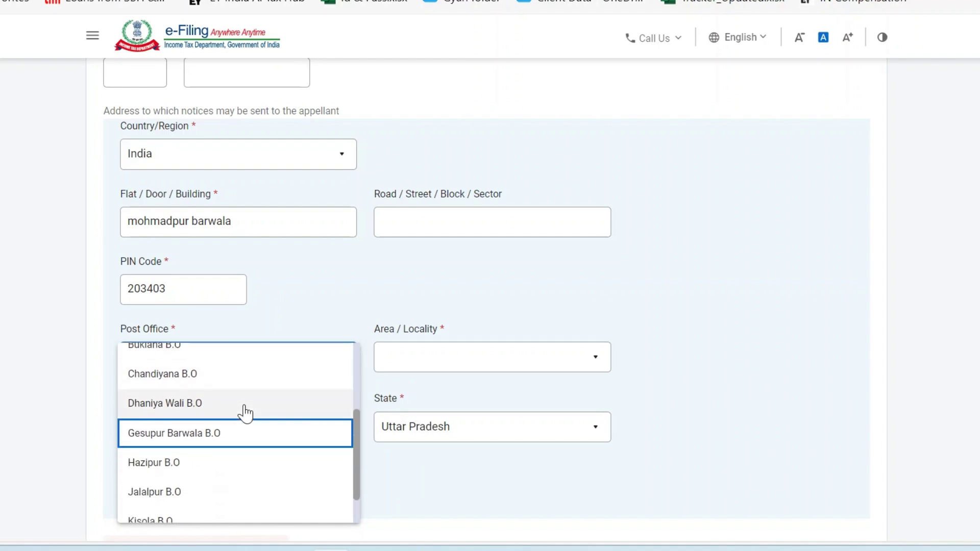
{"action": "left_click", "coordinate": [219, 440]}
{"action": "left_click", "coordinate": [459, 367]}
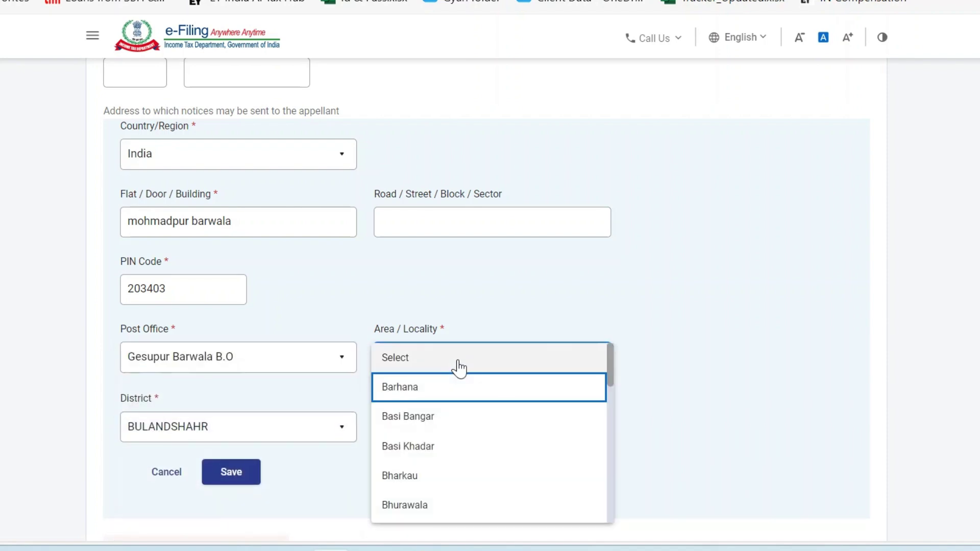
{"action": "scroll", "coordinate": [462, 412], "scroll_direction": "down", "scroll_amount": 10}
{"action": "scroll", "coordinate": [464, 411], "scroll_direction": "up", "scroll_amount": 2}
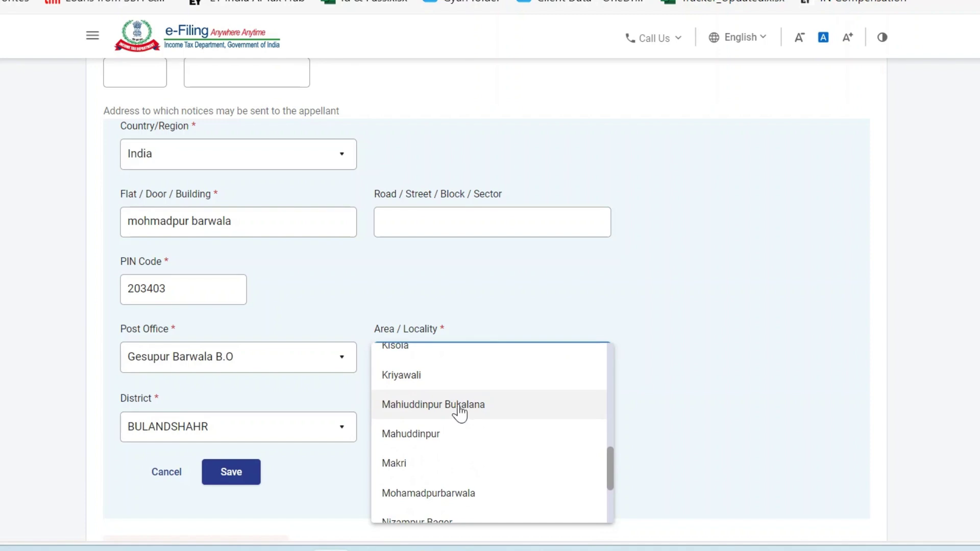
{"action": "left_click", "coordinate": [486, 494]}
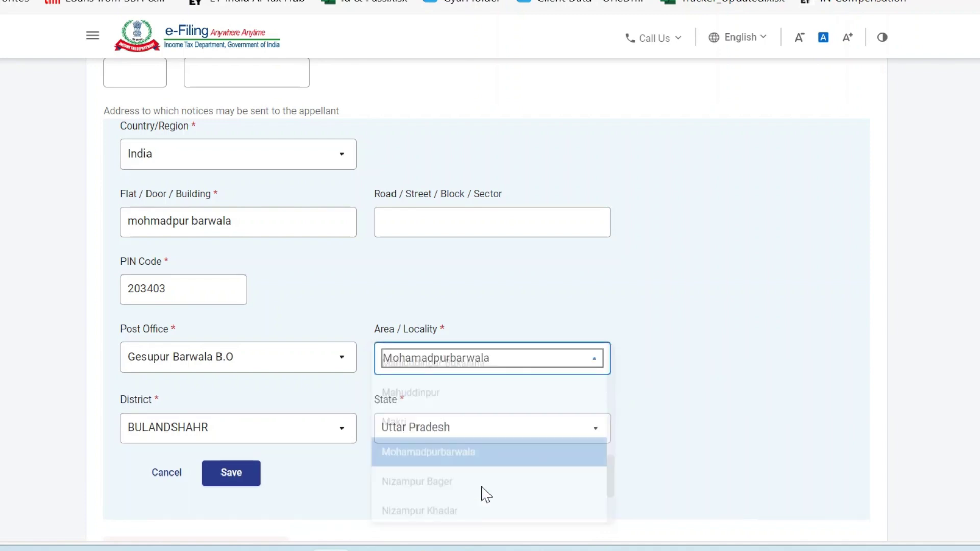
{"action": "left_click", "coordinate": [238, 477]}
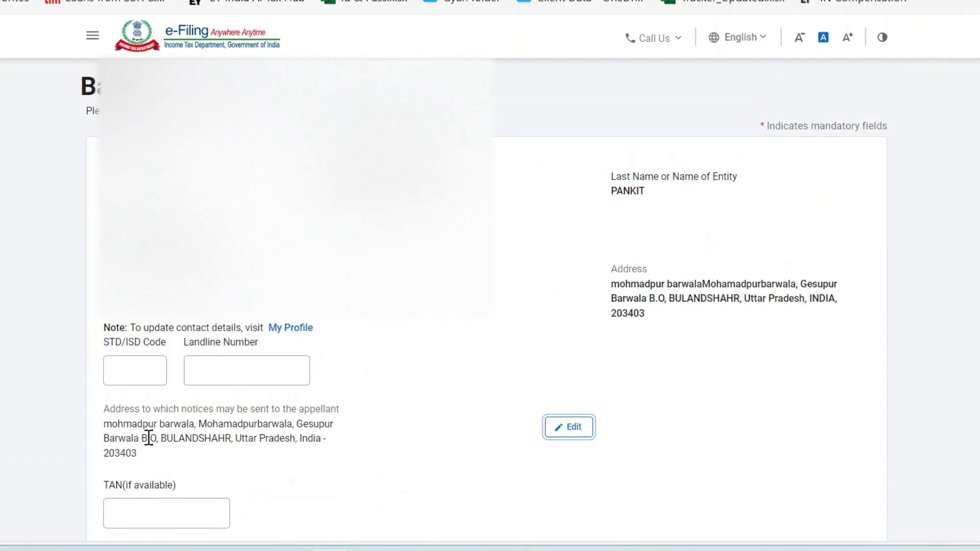
Save Basic information so the section shows Completed.
{"action": "scroll", "coordinate": [357, 448], "scroll_direction": "down", "scroll_amount": 3}
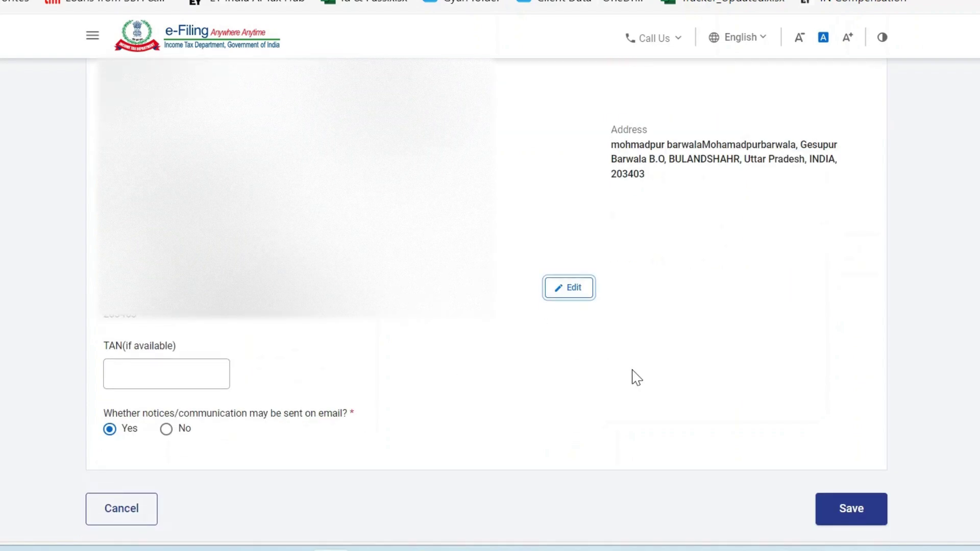
{"action": "scroll", "coordinate": [636, 377], "scroll_direction": "down", "scroll_amount": 2}
{"action": "scroll", "coordinate": [633, 376], "scroll_direction": "down", "scroll_amount": 1}
{"action": "left_click", "coordinate": [846, 422]}
Reopen Basic information and save it again.
{"action": "scroll", "coordinate": [481, 339], "scroll_direction": "up", "scroll_amount": 7}
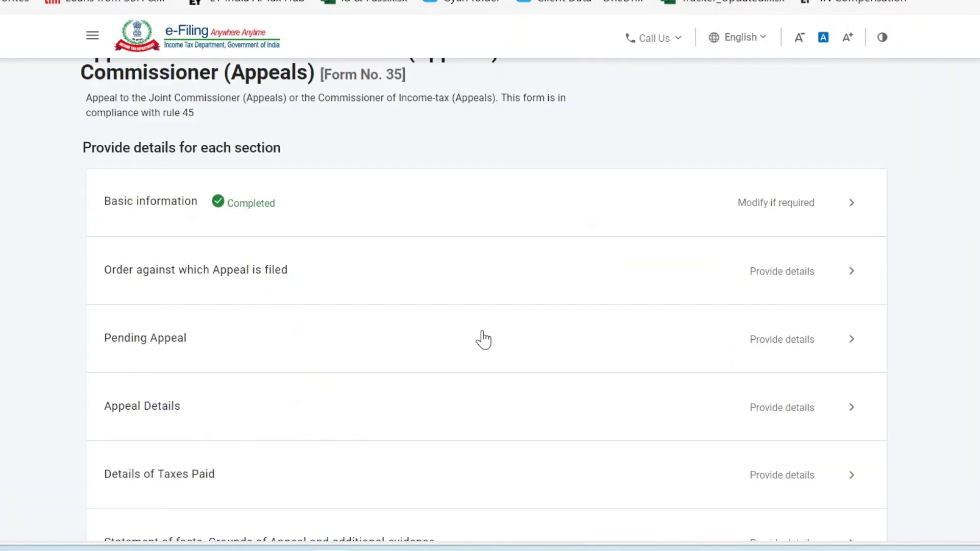
{"action": "double_click", "coordinate": [264, 321]}
{"action": "scroll", "coordinate": [553, 374], "scroll_direction": "down", "scroll_amount": 6}
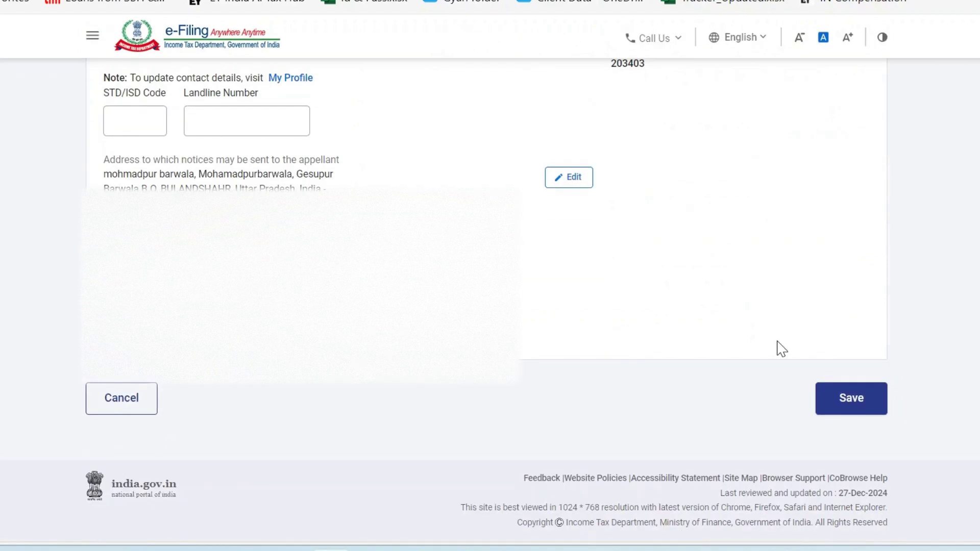
{"action": "left_click", "coordinate": [855, 399]}
{"action": "scroll", "coordinate": [398, 305], "scroll_direction": "up", "scroll_amount": 3}
{"action": "scroll", "coordinate": [398, 305], "scroll_direction": "up", "scroll_amount": 1}
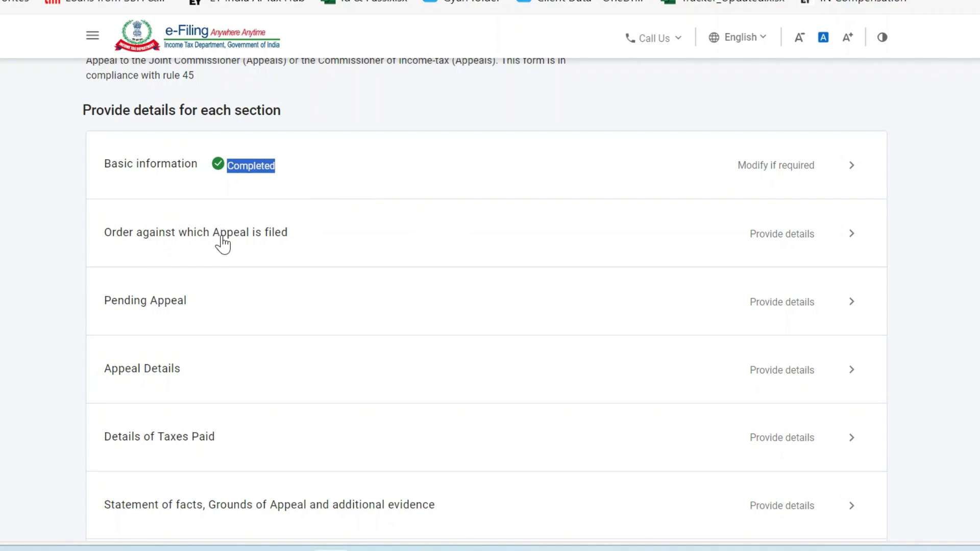
In 'Order against which Appeal is filed', clear the existing Income-tax Authority entry.
{"action": "left_click", "coordinate": [646, 240]}
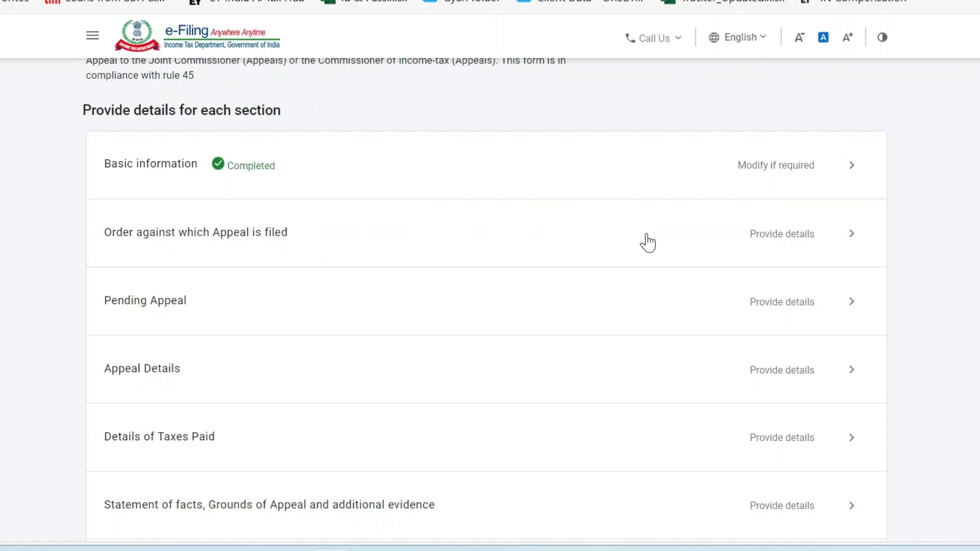
{"action": "scroll", "coordinate": [221, 400], "scroll_direction": "down", "scroll_amount": 3}
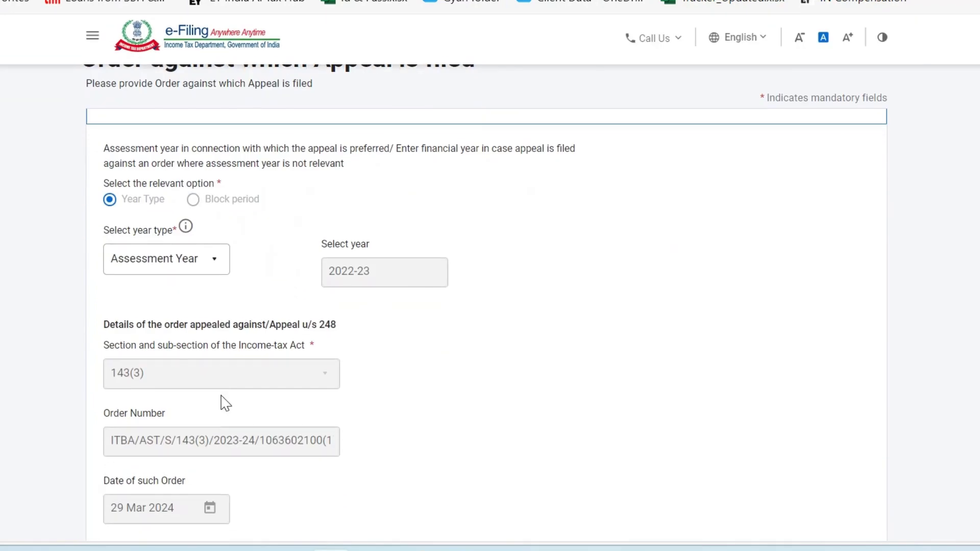
{"action": "scroll", "coordinate": [289, 376], "scroll_direction": "down", "scroll_amount": 3}
{"action": "scroll", "coordinate": [289, 376], "scroll_direction": "up", "scroll_amount": 4}
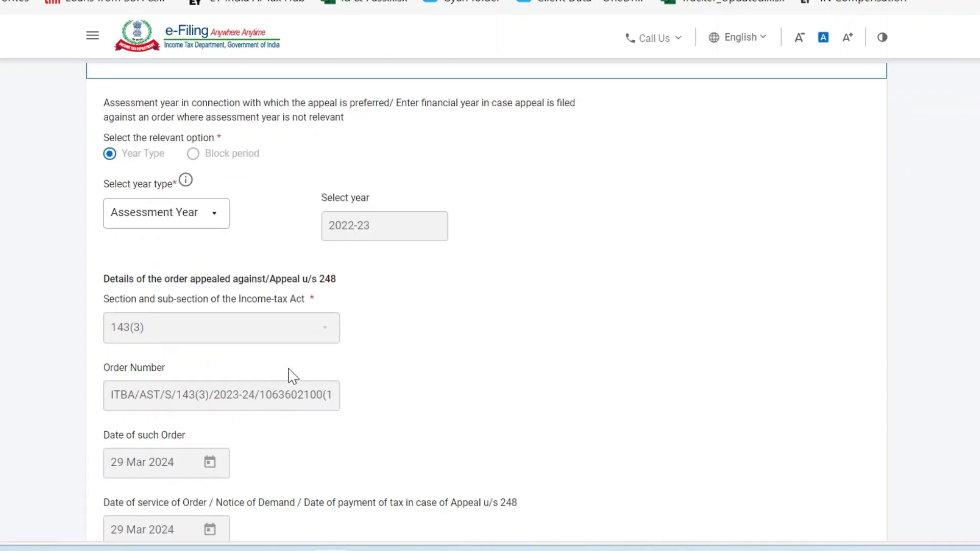
{"action": "scroll", "coordinate": [344, 341], "scroll_direction": "down", "scroll_amount": 6}
{"action": "left_click", "coordinate": [210, 308]}
{"action": "key", "text": "ctrl+a"}
{"action": "key", "text": "BackSpace"}
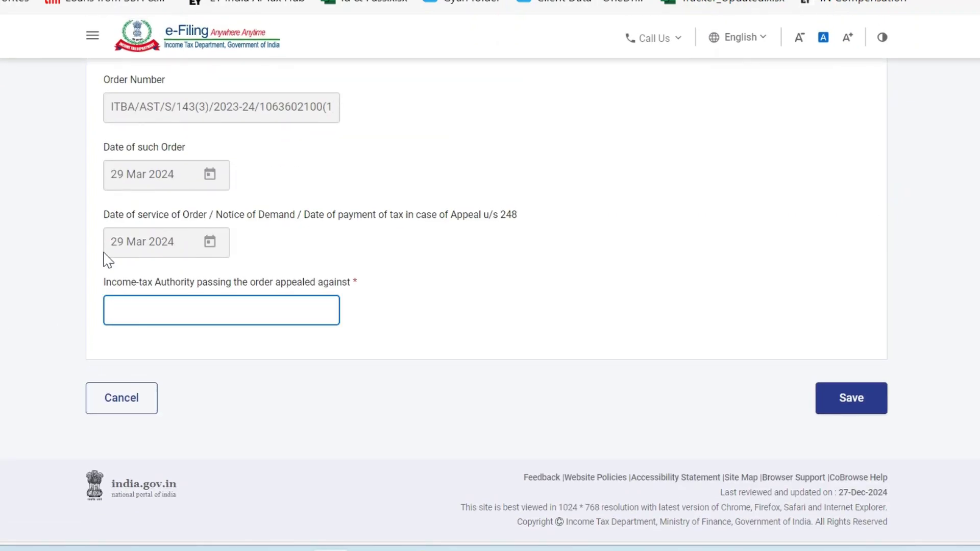
{"action": "left_click_drag", "start_coordinate": [108, 283], "coordinate": [314, 288]}
{"action": "left_click", "coordinate": [410, 300]}
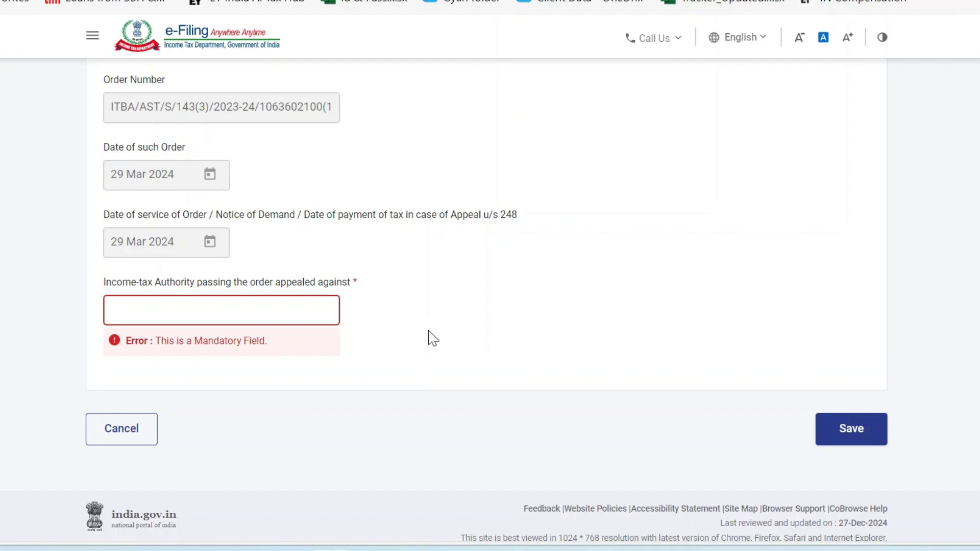
{"action": "key", "text": "alt+Tab"}
Select the issuing authority 'Assessment Unit / Income Tax Department' at the end of the Order PDF.
{"action": "scroll", "coordinate": [644, 313], "scroll_direction": "up", "scroll_amount": 8}
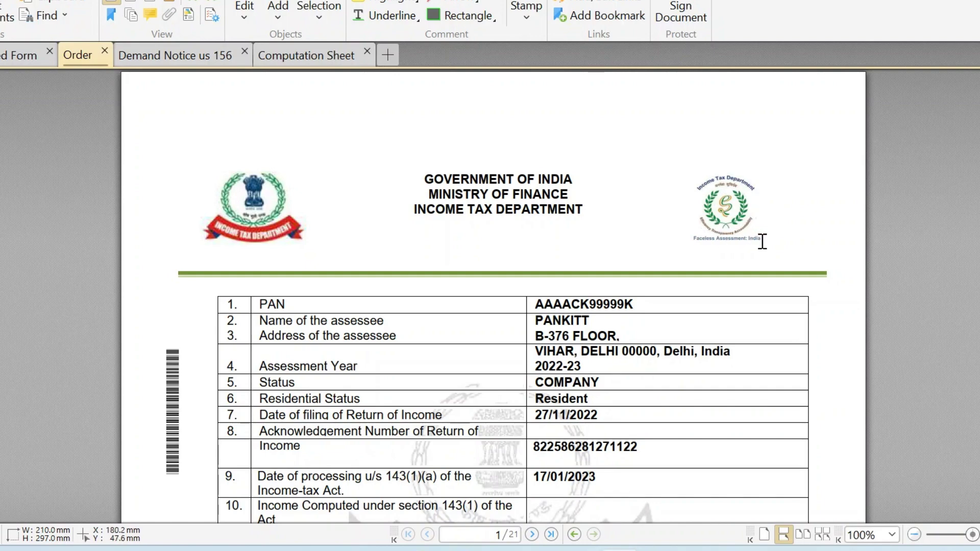
{"action": "scroll", "coordinate": [694, 288], "scroll_direction": "down", "scroll_amount": 1}
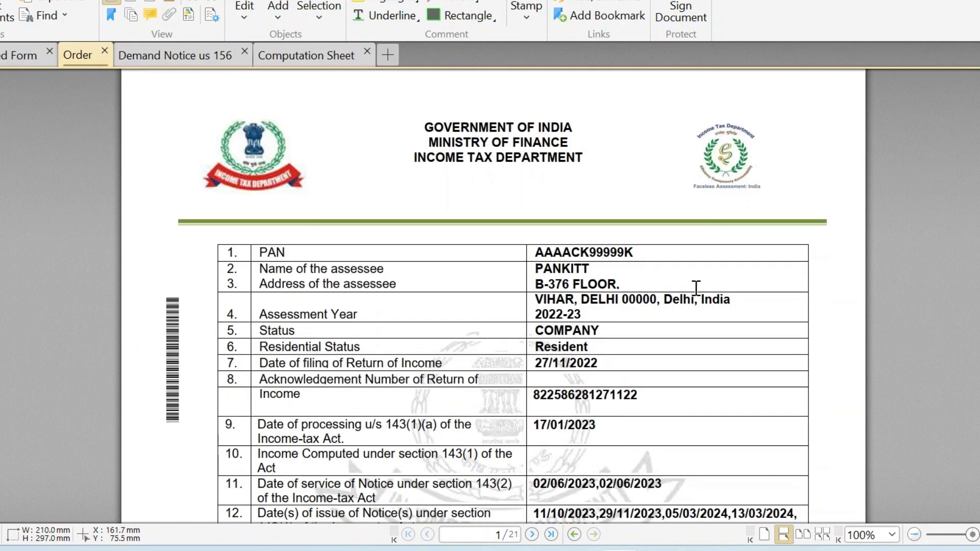
{"action": "scroll", "coordinate": [696, 288], "scroll_direction": "down", "scroll_amount": 20}
{"action": "scroll", "coordinate": [696, 287], "scroll_direction": "down", "scroll_amount": 5}
{"action": "scroll", "coordinate": [695, 287], "scroll_direction": "up", "scroll_amount": 20}
{"action": "scroll", "coordinate": [696, 287], "scroll_direction": "down", "scroll_amount": 20}
{"action": "scroll", "coordinate": [696, 289], "scroll_direction": "down", "scroll_amount": 20}
{"action": "scroll", "coordinate": [307, 309], "scroll_direction": "up", "scroll_amount": 4}
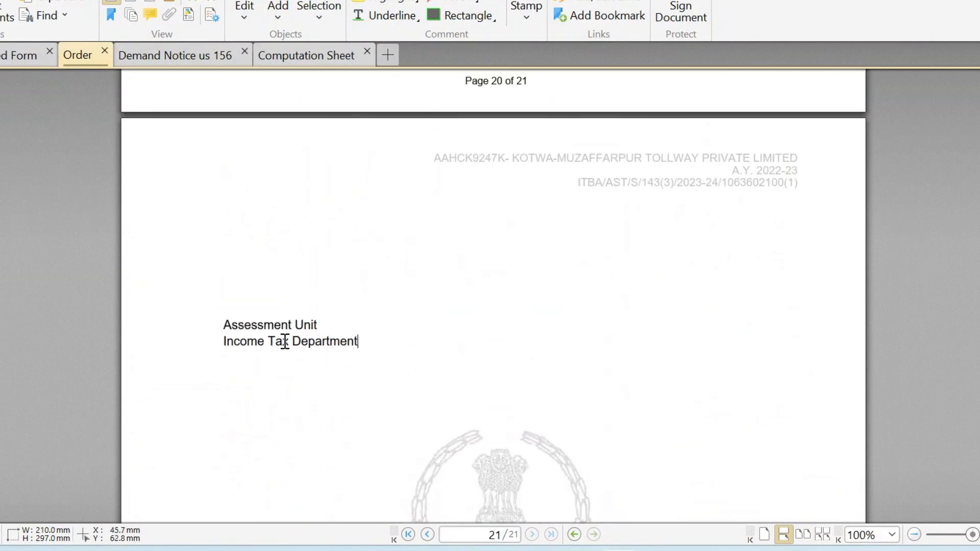
{"action": "scroll", "coordinate": [428, 331], "scroll_direction": "up", "scroll_amount": 6}
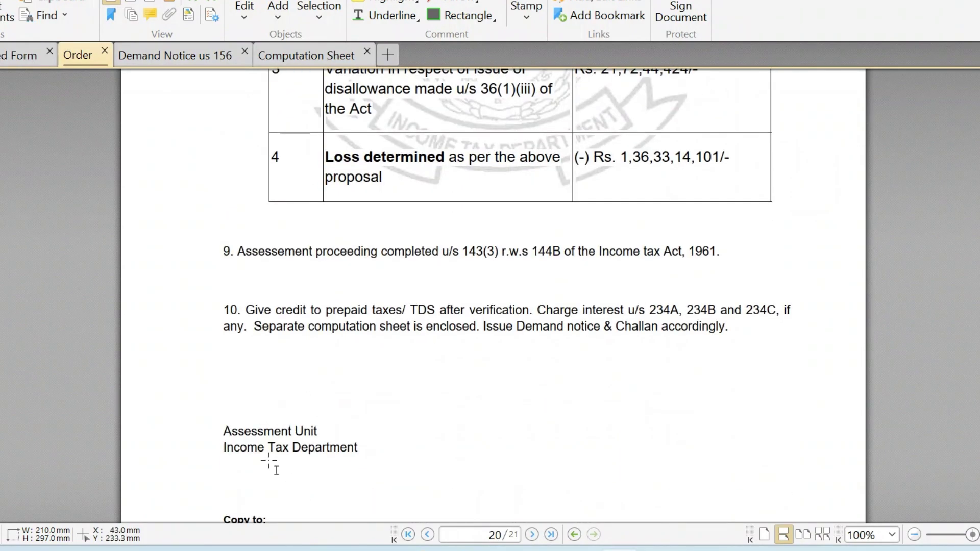
{"action": "left_click_drag", "start_coordinate": [205, 426], "coordinate": [403, 457]}
{"action": "key", "text": "alt+Tab"}
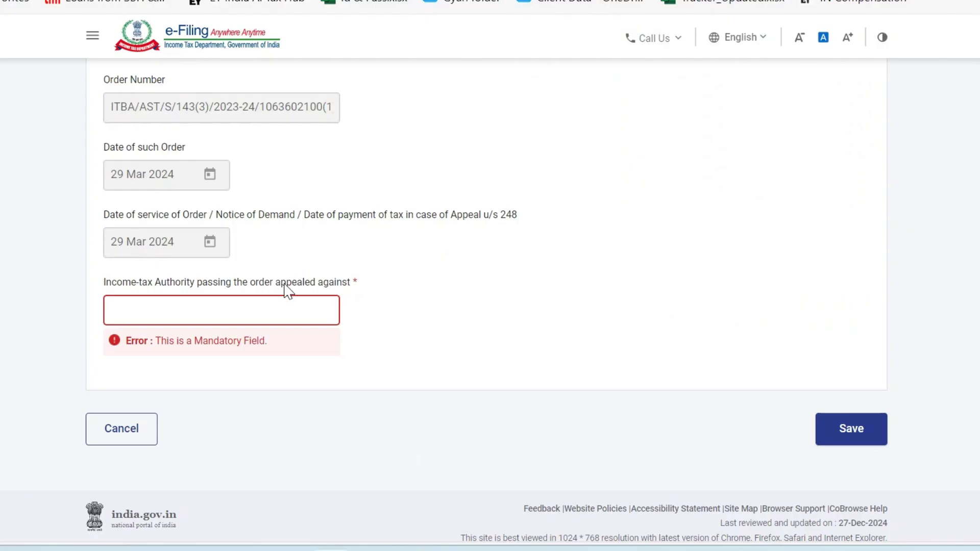
Paste 'Assessment Unit, Income Tax Department, NATIONAL FACELESS Assessment CENTRE' as Income-tax Authority and save.
{"action": "left_click", "coordinate": [284, 308]}
{"action": "key", "text": "super+v"}
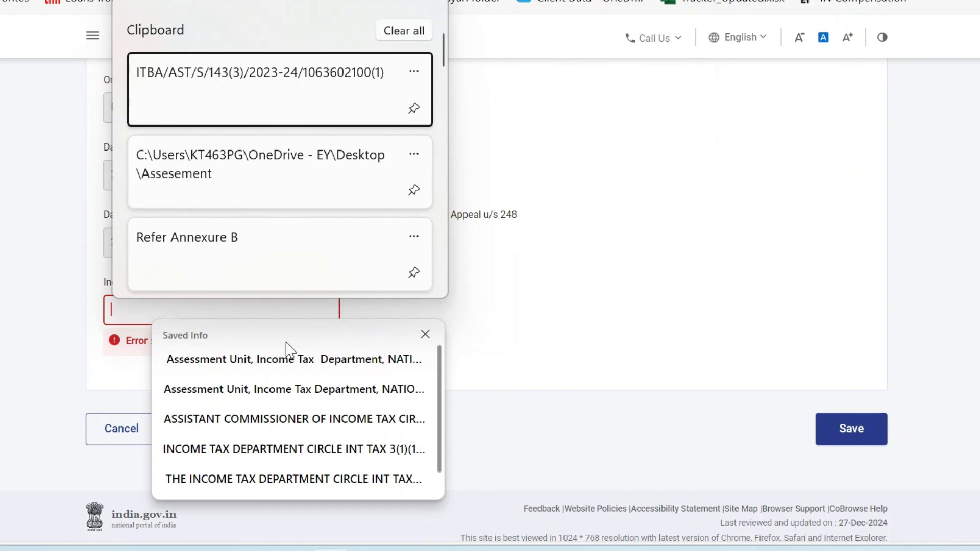
{"action": "scroll", "coordinate": [301, 220], "scroll_direction": "down", "scroll_amount": 10}
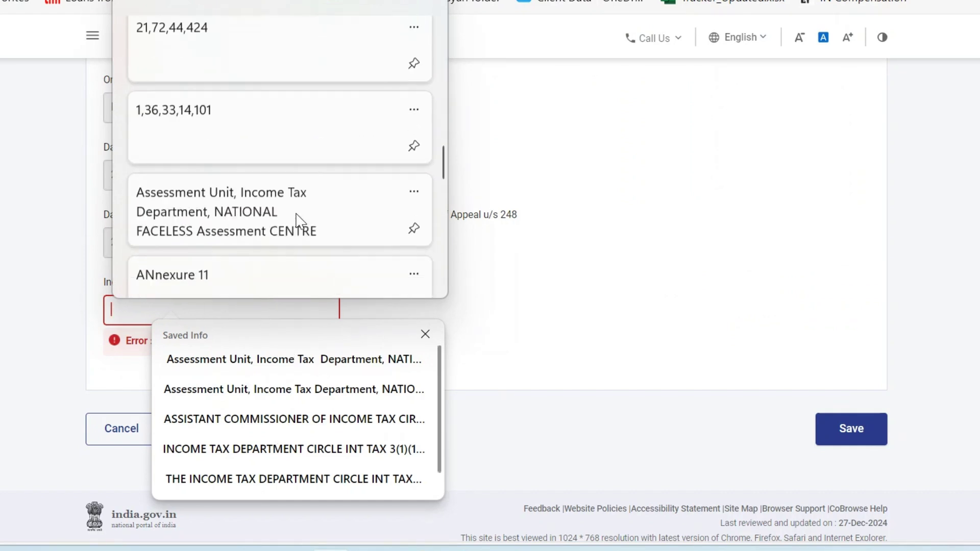
{"action": "left_click", "coordinate": [242, 134]}
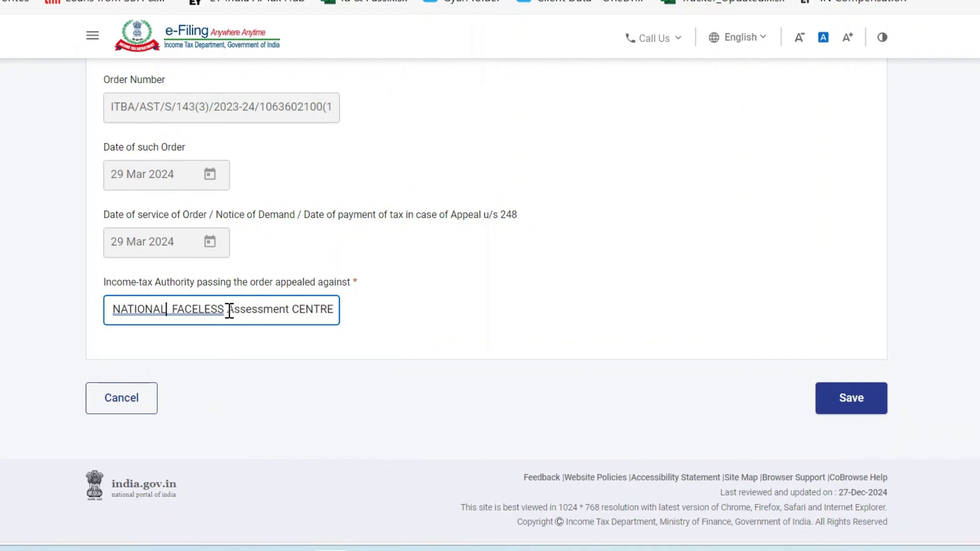
{"action": "left_click", "coordinate": [283, 302]}
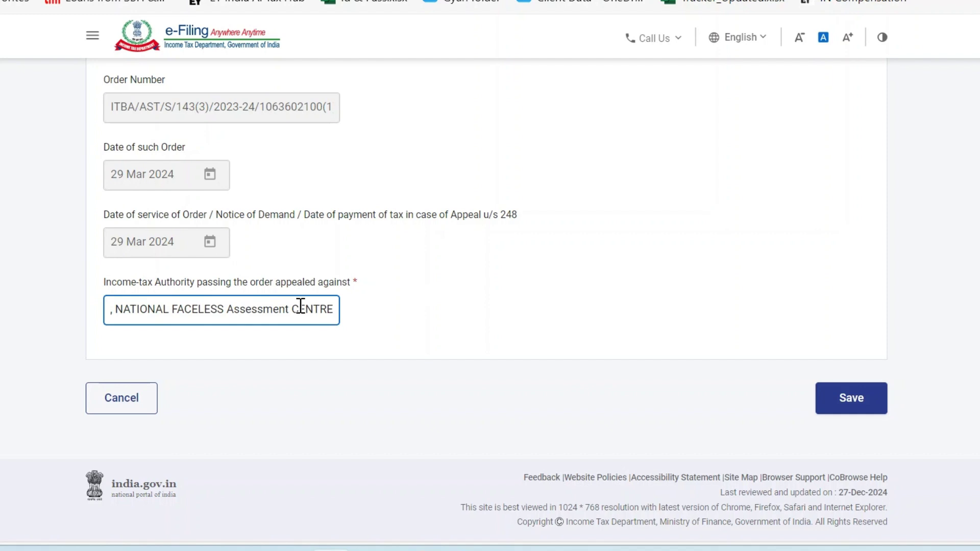
{"action": "key", "text": "Left"}
{"action": "key", "text": "Left"}
{"action": "key", "text": "Left"}
{"action": "key", "text": "Left"}
{"action": "key", "text": "Left"}
{"action": "key", "text": "Left"}
{"action": "key", "text": "Left"}
{"action": "key", "text": "Left"}
{"action": "key", "text": "Left"}
{"action": "key", "text": "Left"}
{"action": "key", "text": "Left"}
{"action": "key", "text": "Left"}
{"action": "key", "text": "Left"}
{"action": "key", "text": "Left"}
{"action": "key", "text": "Left"}
{"action": "key", "text": "Left"}
{"action": "key", "text": "Left"}
{"action": "key", "text": "Left"}
{"action": "key", "text": "Left"}
{"action": "key", "text": "Left"}
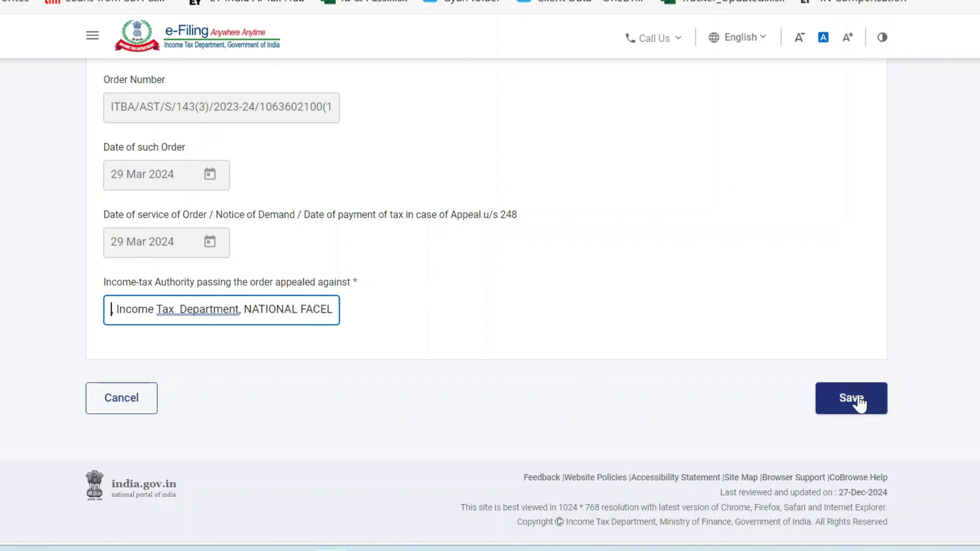
{"action": "left_click", "coordinate": [850, 398]}
{"action": "scroll", "coordinate": [459, 338], "scroll_direction": "up", "scroll_amount": 5}
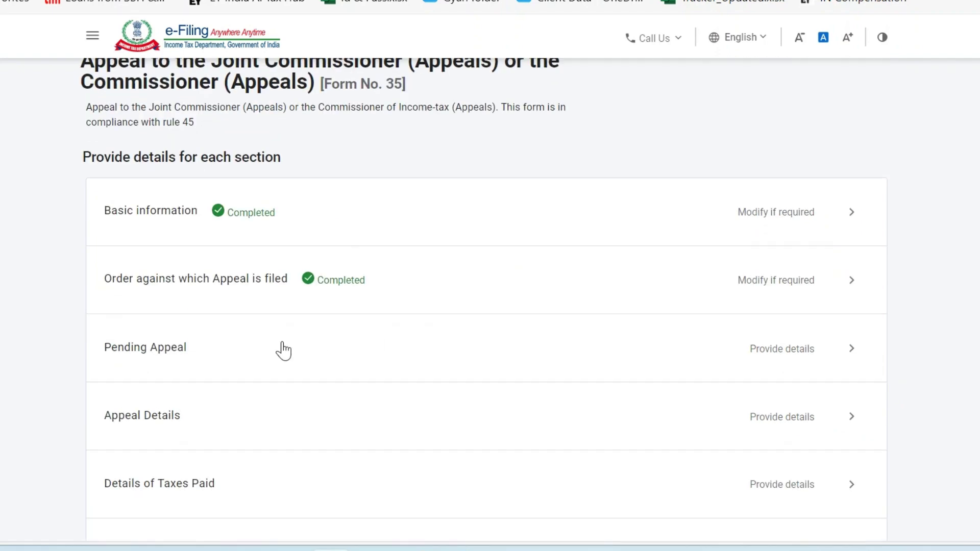
Open Pending Appeal and answer Yes to whether any other year's appeal is pending.
{"action": "left_click", "coordinate": [810, 363]}
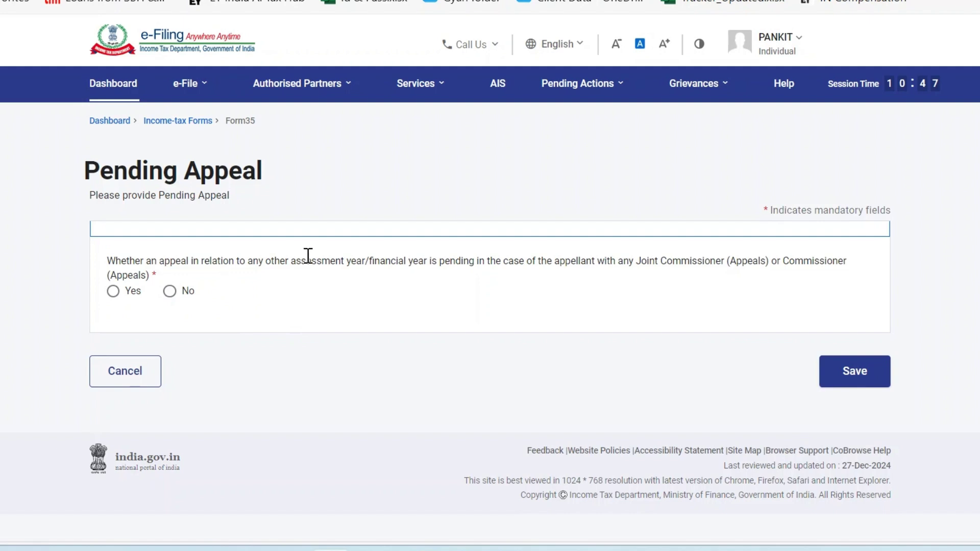
{"action": "left_click_drag", "start_coordinate": [235, 260], "coordinate": [480, 263]}
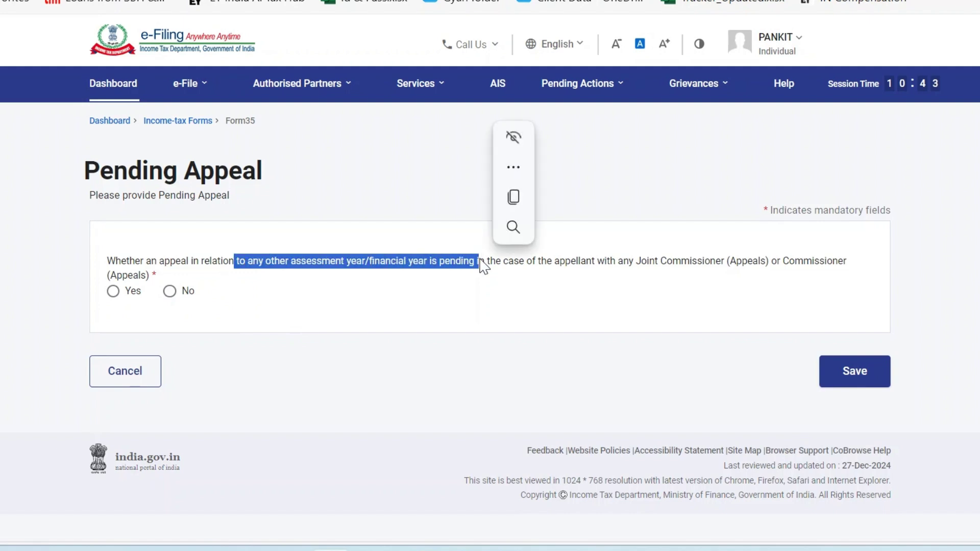
{"action": "left_click_drag", "start_coordinate": [546, 261], "coordinate": [659, 261]}
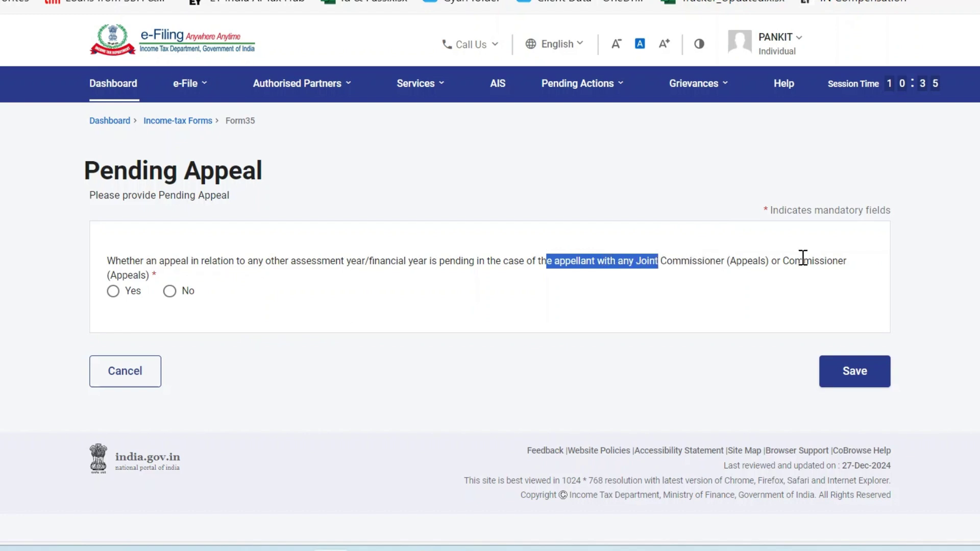
{"action": "left_click_drag", "start_coordinate": [803, 258], "coordinate": [401, 308]}
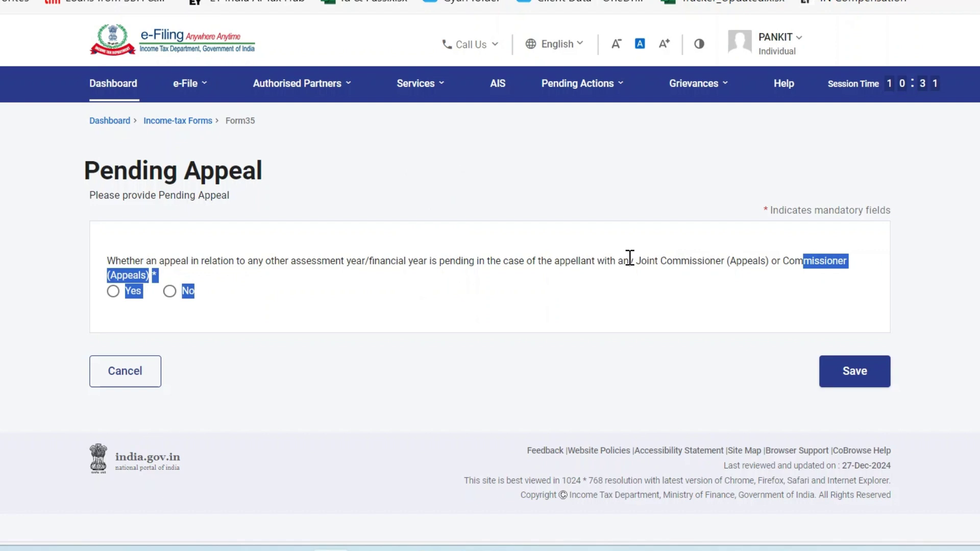
{"action": "left_click_drag", "start_coordinate": [630, 257], "coordinate": [789, 256]}
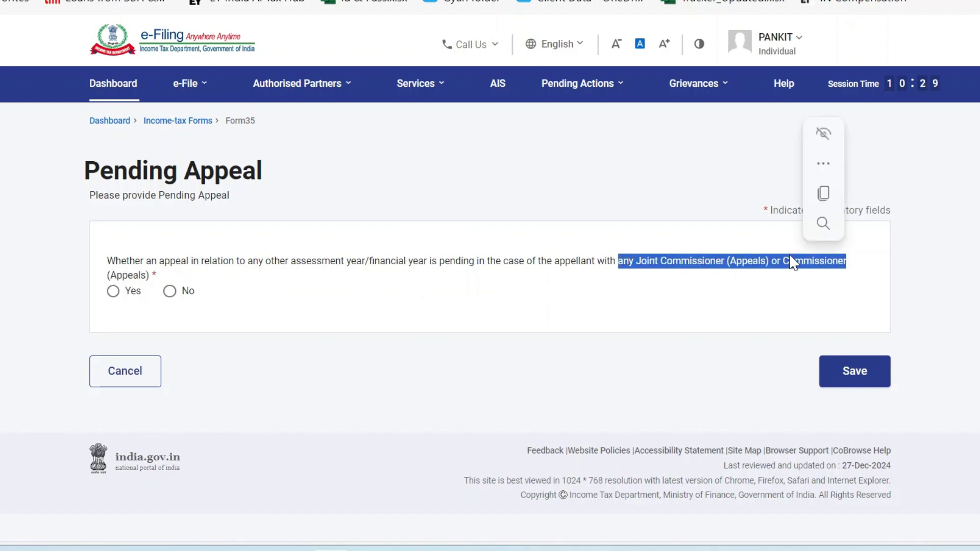
{"action": "left_click", "coordinate": [113, 293]}
Open Add Details and inspect the pending-appeal fields and the Income-tax Act Section list.
{"action": "left_click", "coordinate": [151, 326]}
{"action": "scroll", "coordinate": [232, 334], "scroll_direction": "down", "scroll_amount": 5}
{"action": "scroll", "coordinate": [278, 356], "scroll_direction": "up", "scroll_amount": 3}
{"action": "scroll", "coordinate": [280, 378], "scroll_direction": "down", "scroll_amount": 1}
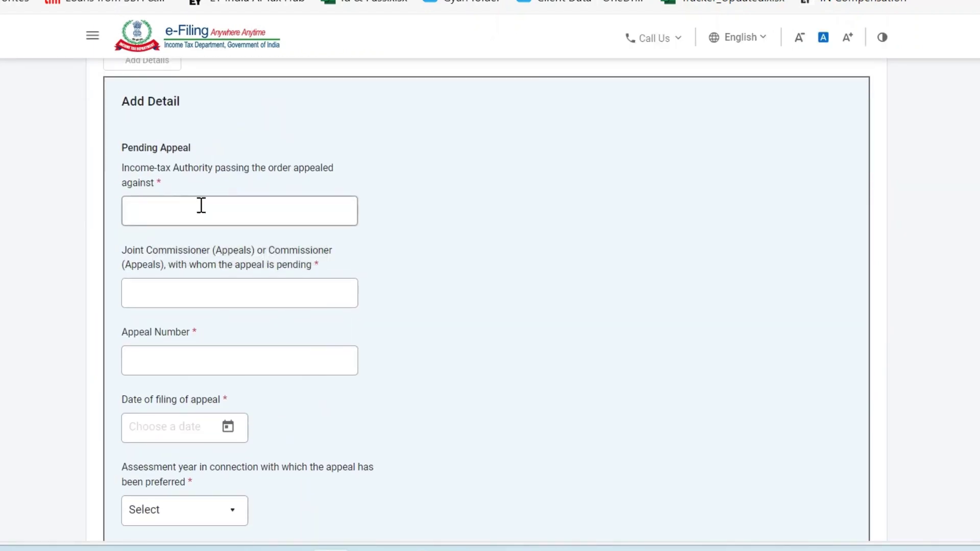
{"action": "scroll", "coordinate": [204, 312], "scroll_direction": "down", "scroll_amount": 1}
{"action": "left_click", "coordinate": [203, 243]}
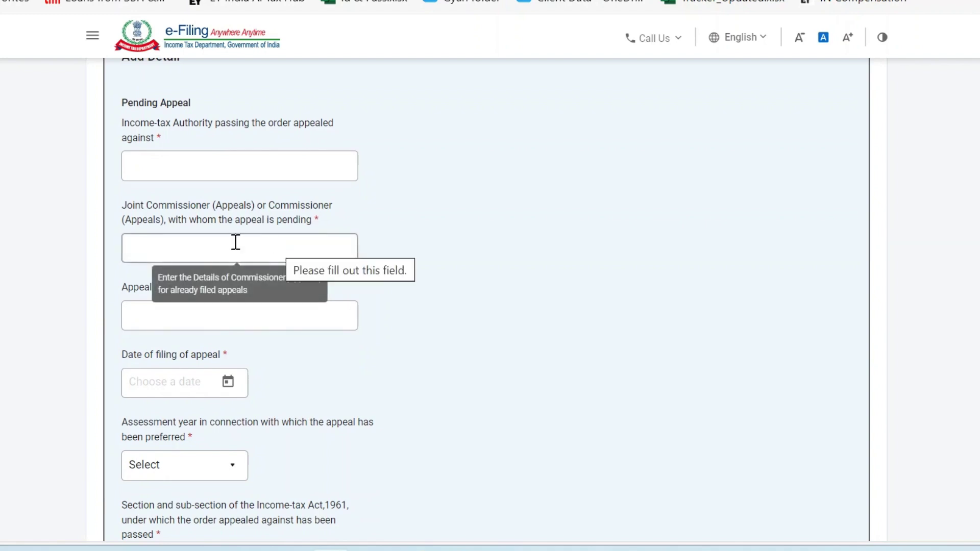
{"action": "scroll", "coordinate": [285, 253], "scroll_direction": "down", "scroll_amount": 2}
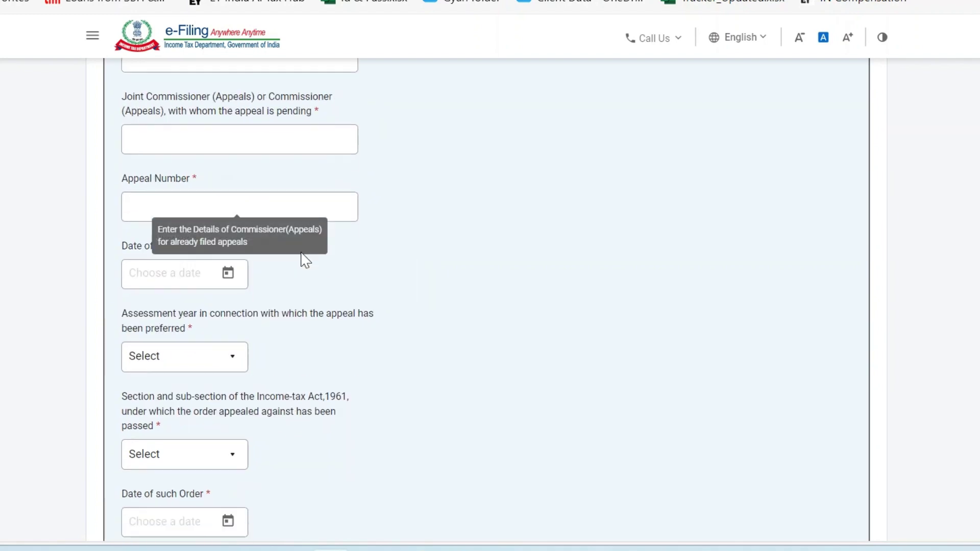
{"action": "scroll", "coordinate": [245, 138], "scroll_direction": "up", "scroll_amount": 1}
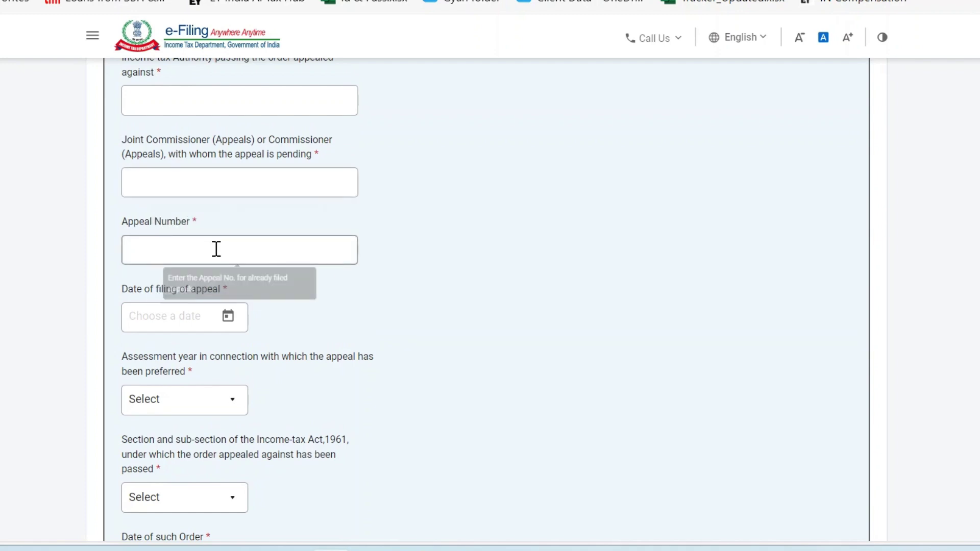
{"action": "scroll", "coordinate": [264, 246], "scroll_direction": "down", "scroll_amount": 1}
{"action": "scroll", "coordinate": [265, 245], "scroll_direction": "down", "scroll_amount": 2}
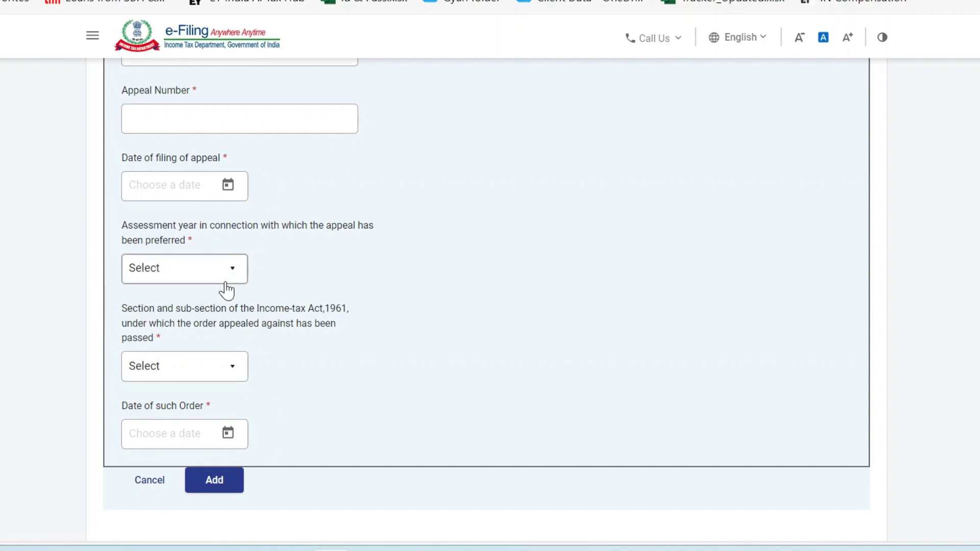
{"action": "scroll", "coordinate": [251, 284], "scroll_direction": "down", "scroll_amount": 1}
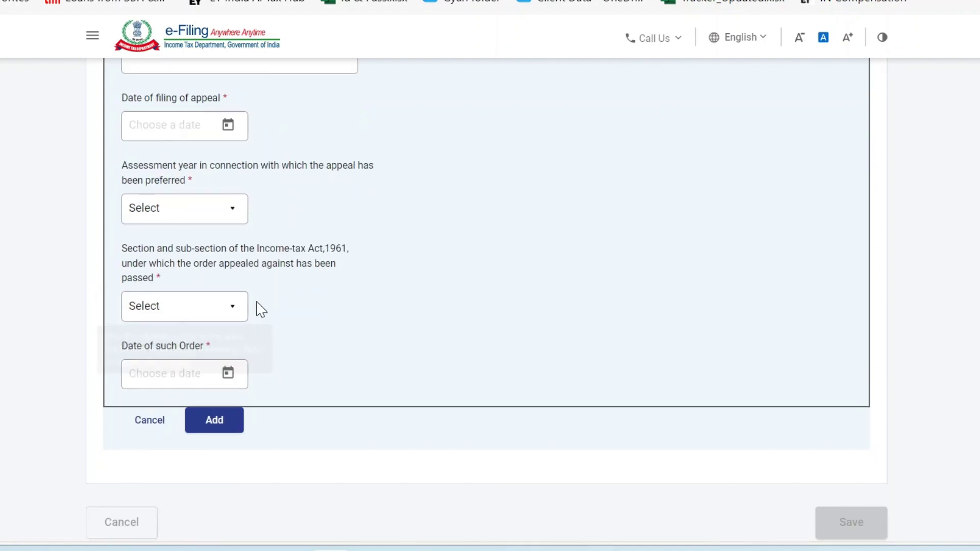
{"action": "left_click", "coordinate": [182, 309]}
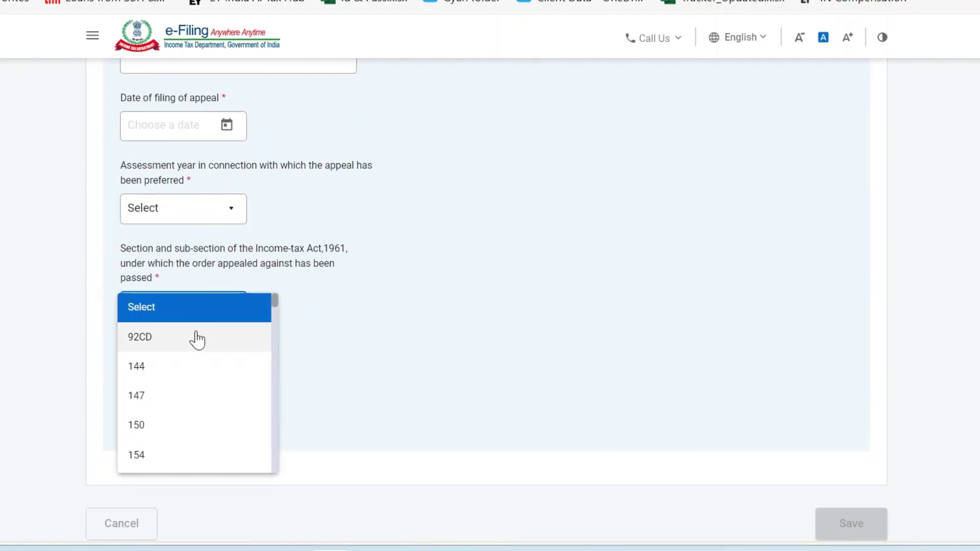
{"action": "scroll", "coordinate": [209, 363], "scroll_direction": "down", "scroll_amount": 2}
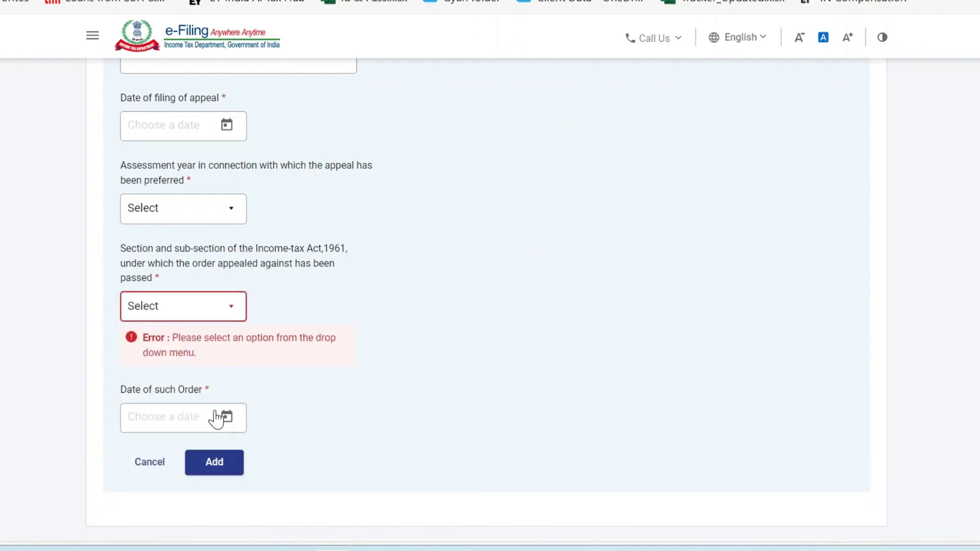
{"action": "scroll", "coordinate": [398, 393], "scroll_direction": "down", "scroll_amount": 2}
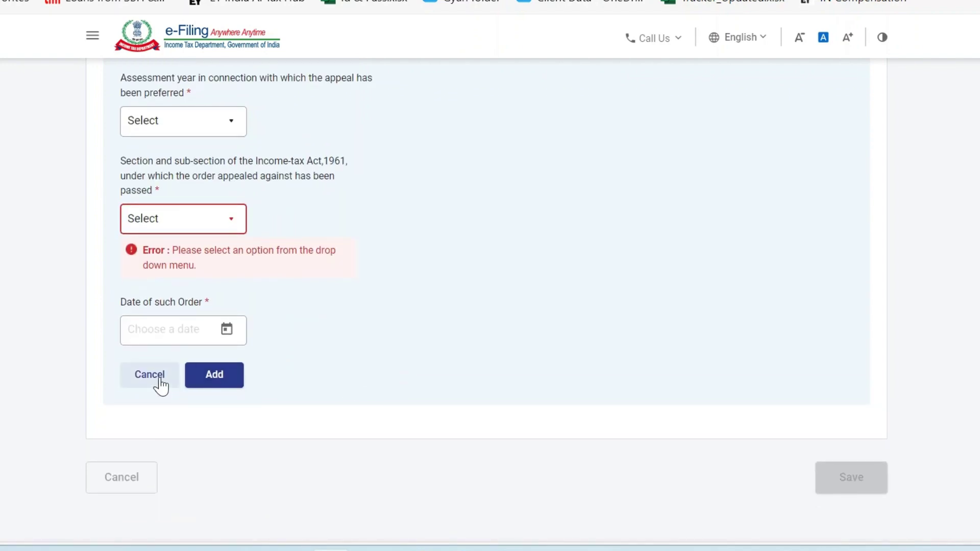
Cancel the details form, answer No instead, and save Pending Appeal.
{"action": "left_click", "coordinate": [153, 381]}
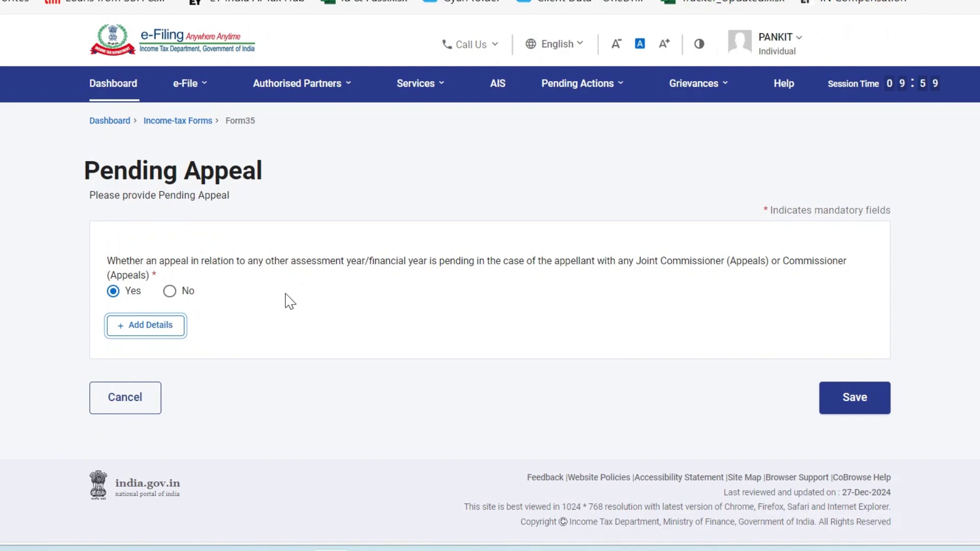
{"action": "left_click", "coordinate": [169, 291]}
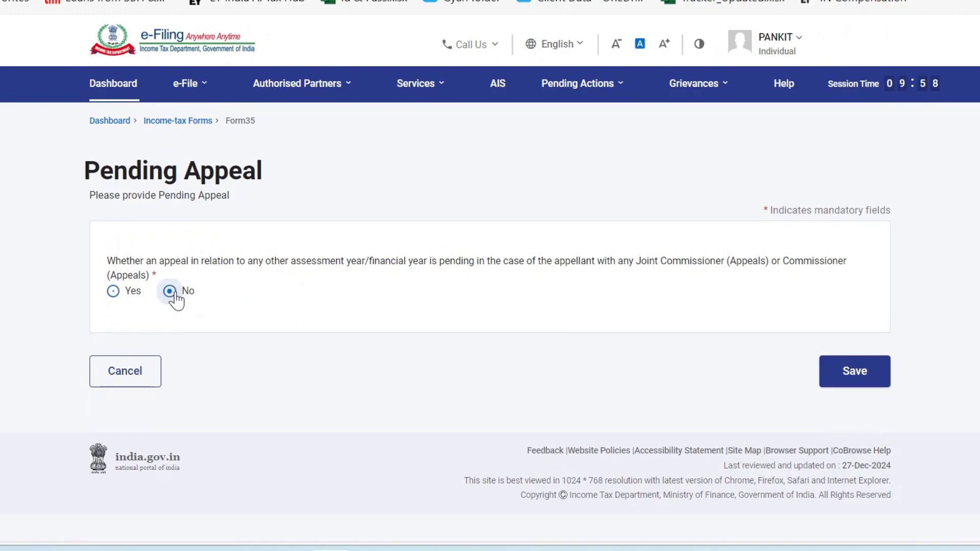
{"action": "left_click", "coordinate": [868, 377]}
Re-save the Pending Appeal answer of No, then move on to Appeal Details.
{"action": "scroll", "coordinate": [521, 435], "scroll_direction": "down", "scroll_amount": 6}
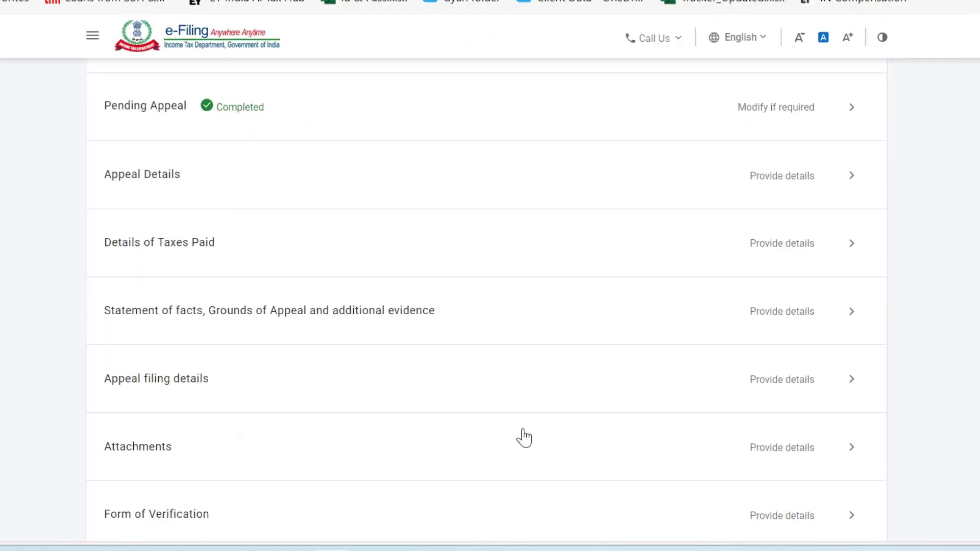
{"action": "scroll", "coordinate": [598, 192], "scroll_direction": "up", "scroll_amount": 1}
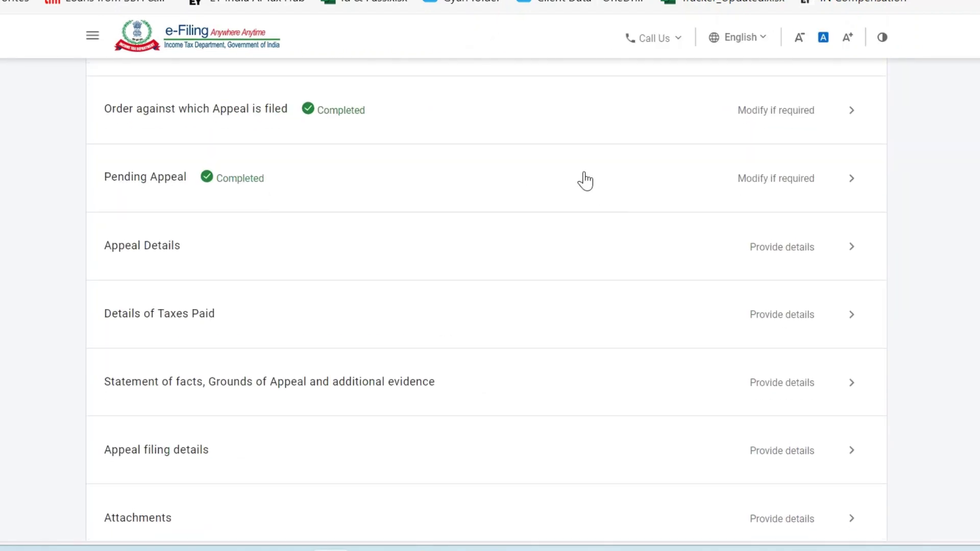
{"action": "left_click", "coordinate": [584, 180]}
{"action": "left_click_drag", "start_coordinate": [302, 260], "coordinate": [509, 260]}
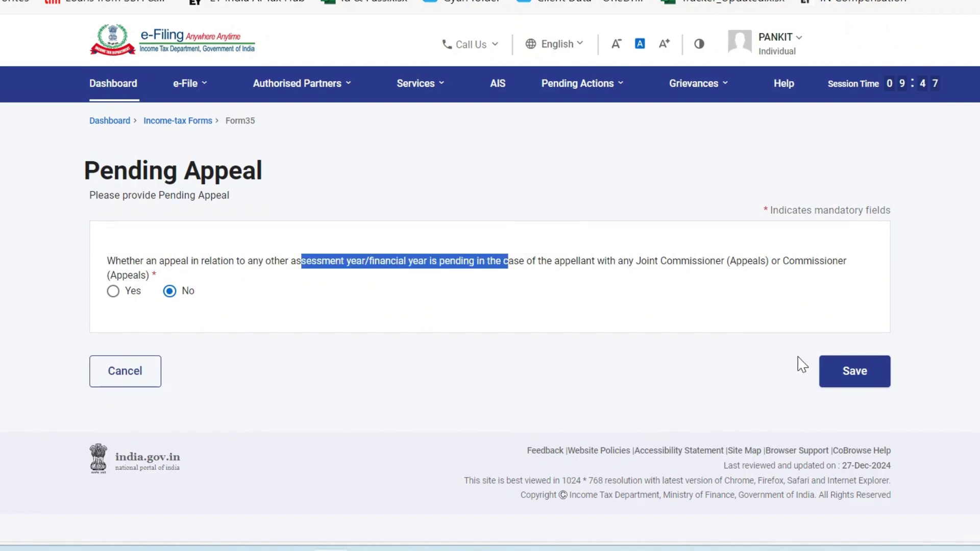
{"action": "left_click", "coordinate": [852, 381]}
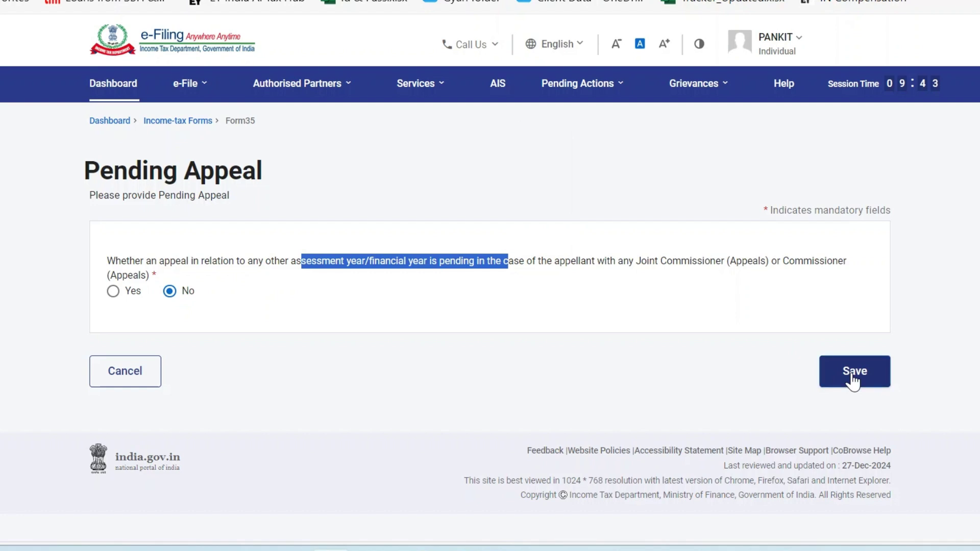
{"action": "scroll", "coordinate": [438, 406], "scroll_direction": "down", "scroll_amount": 5}
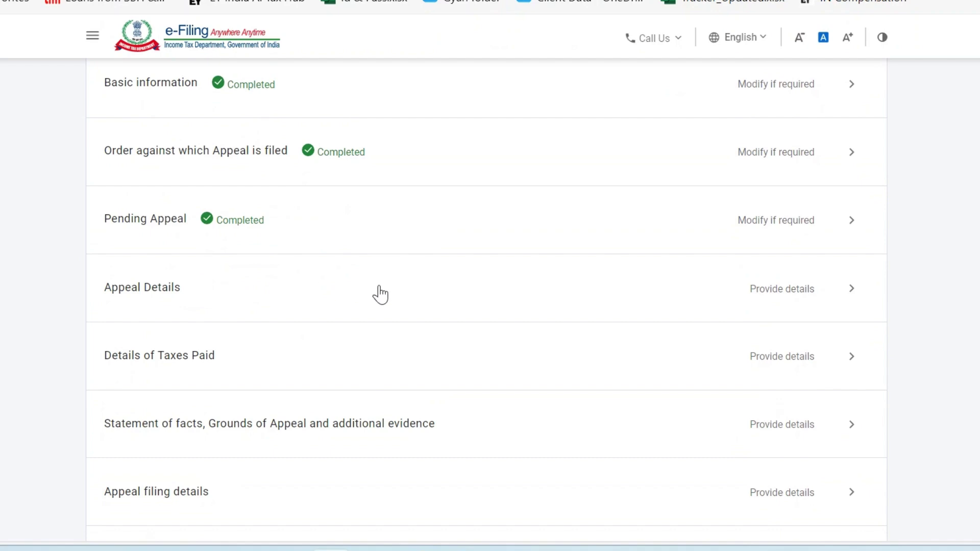
{"action": "left_click", "coordinate": [403, 296]}
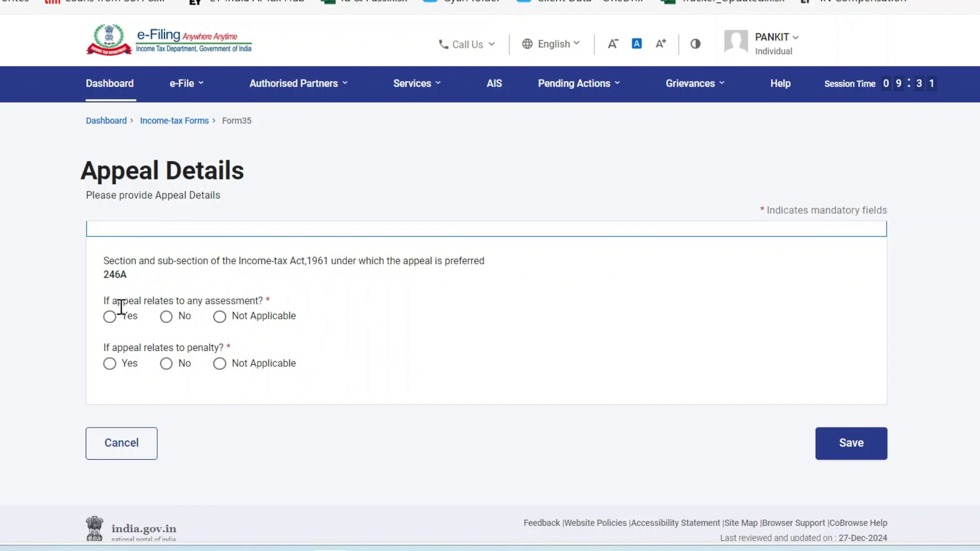
After checking the Order PDF, answer Yes to 'If appeal relates to any assessment?'.
{"action": "left_click_drag", "start_coordinate": [111, 300], "coordinate": [262, 305]}
{"action": "left_click", "coordinate": [361, 320]}
{"action": "key", "text": "alt+Tab"}
{"action": "scroll", "coordinate": [517, 287], "scroll_direction": "up", "scroll_amount": 10}
{"action": "scroll", "coordinate": [517, 287], "scroll_direction": "up", "scroll_amount": 10}
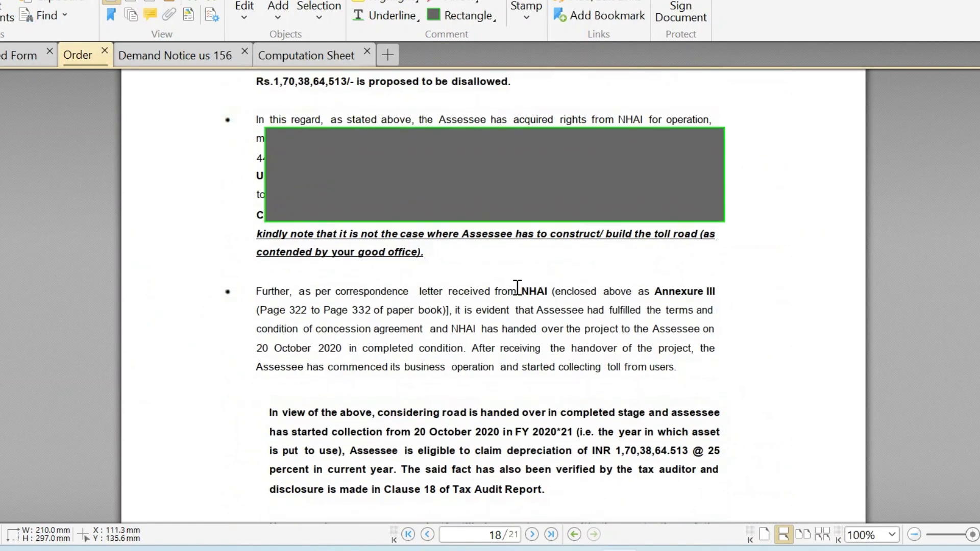
{"action": "scroll", "coordinate": [517, 288], "scroll_direction": "down", "scroll_amount": 15}
{"action": "scroll", "coordinate": [516, 286], "scroll_direction": "up", "scroll_amount": 5}
{"action": "key", "text": "alt+Tab"}
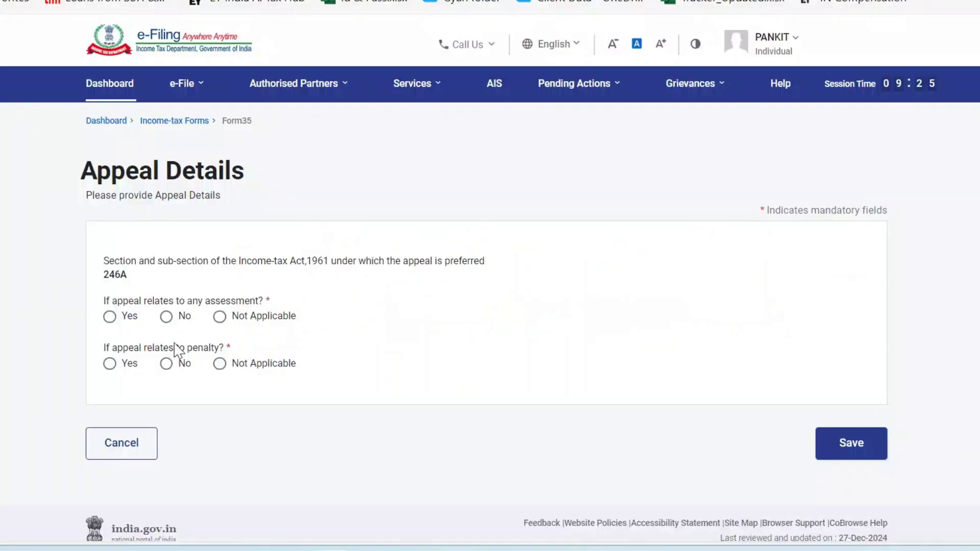
{"action": "left_click_drag", "start_coordinate": [135, 346], "coordinate": [178, 346]}
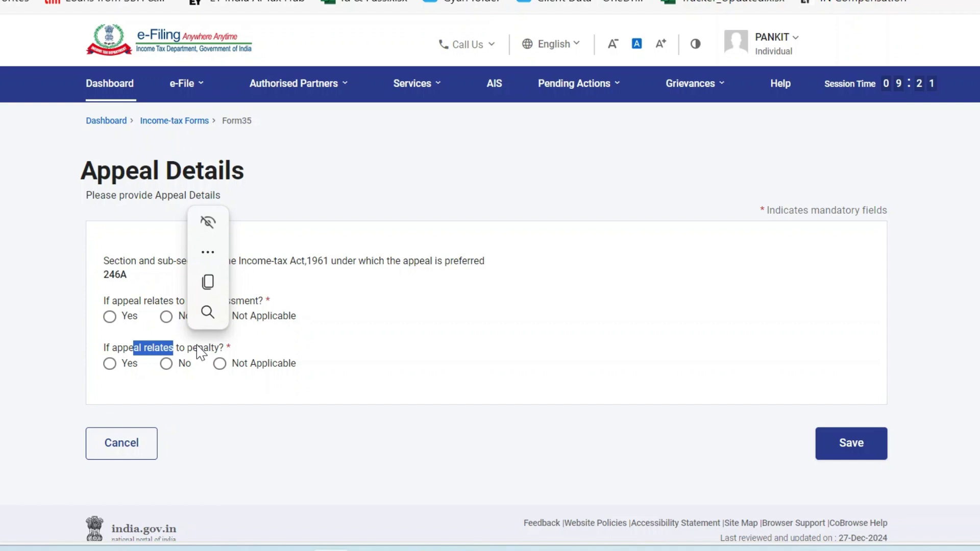
{"action": "left_click", "coordinate": [211, 350]}
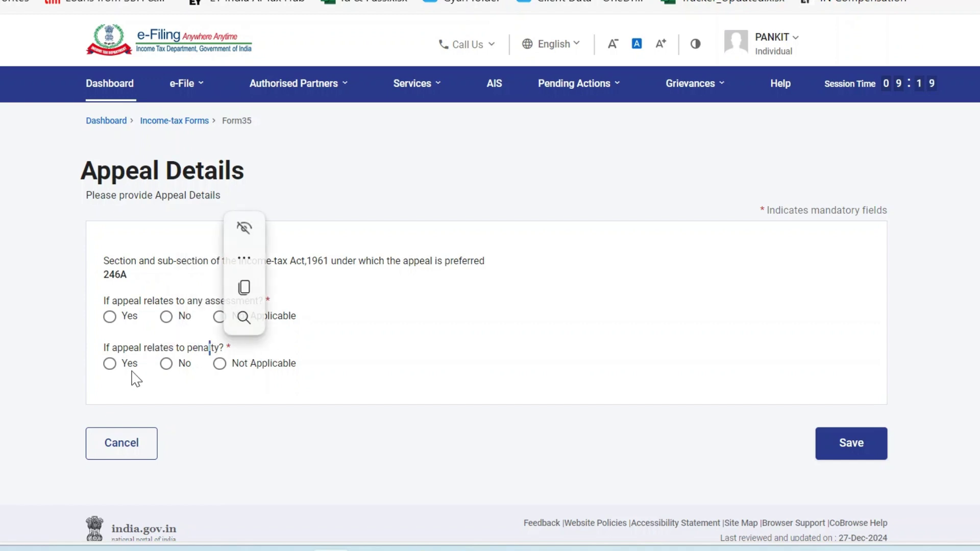
{"action": "left_click", "coordinate": [124, 320]}
Find the assessed income, loss determined 1,36,33,14,101, on the Order's last page.
{"action": "left_click", "coordinate": [185, 377]}
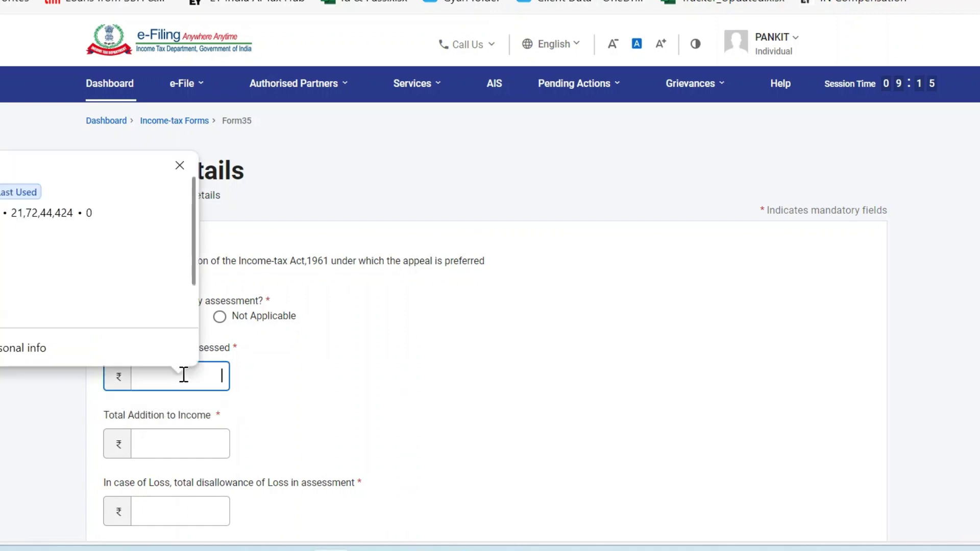
{"action": "left_click", "coordinate": [341, 368]}
{"action": "left_click_drag", "start_coordinate": [110, 347], "coordinate": [235, 356]}
{"action": "key", "text": "alt+Tab"}
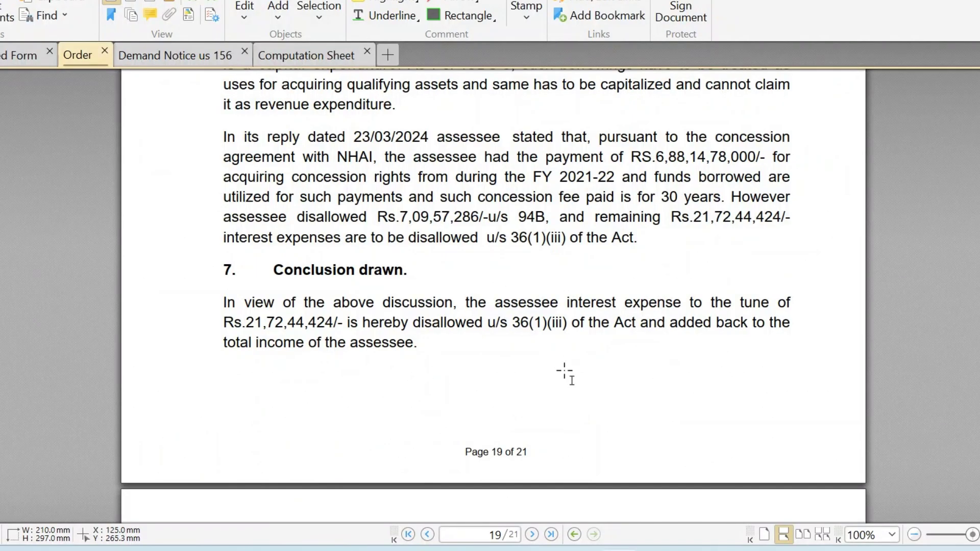
{"action": "key", "text": "End"}
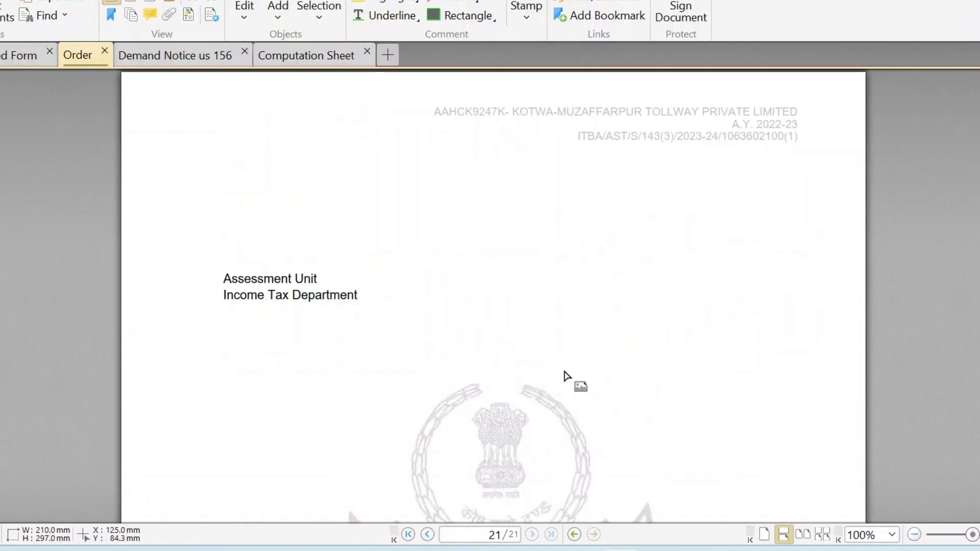
{"action": "scroll", "coordinate": [565, 376], "scroll_direction": "up", "scroll_amount": 10}
{"action": "scroll", "coordinate": [564, 378], "scroll_direction": "down", "scroll_amount": 2}
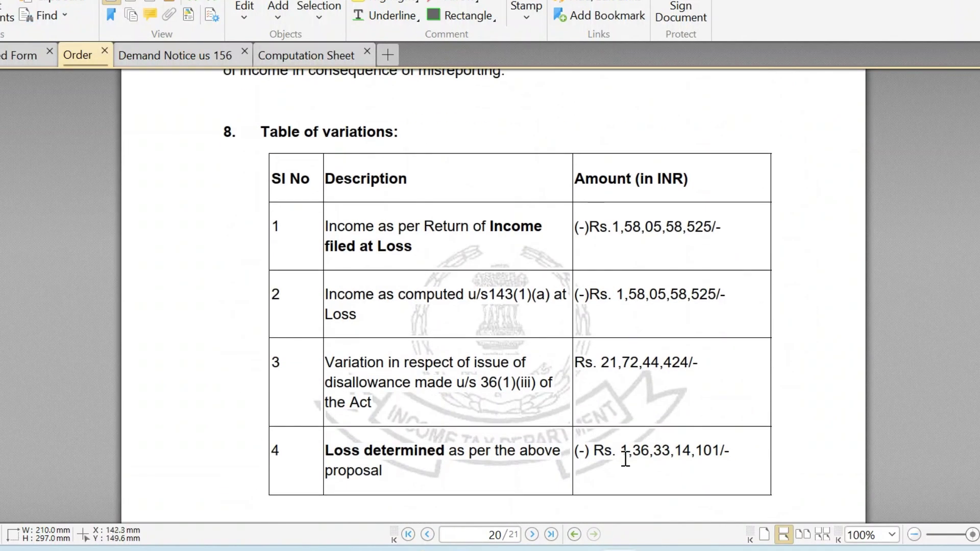
{"action": "left_click", "coordinate": [721, 451], "text": "shift"}
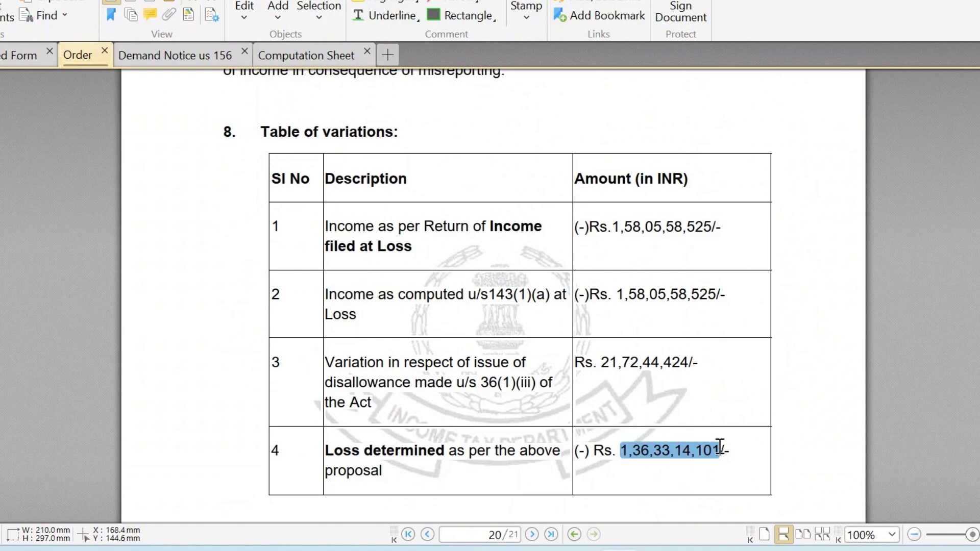
{"action": "key", "text": "alt+Tab"}
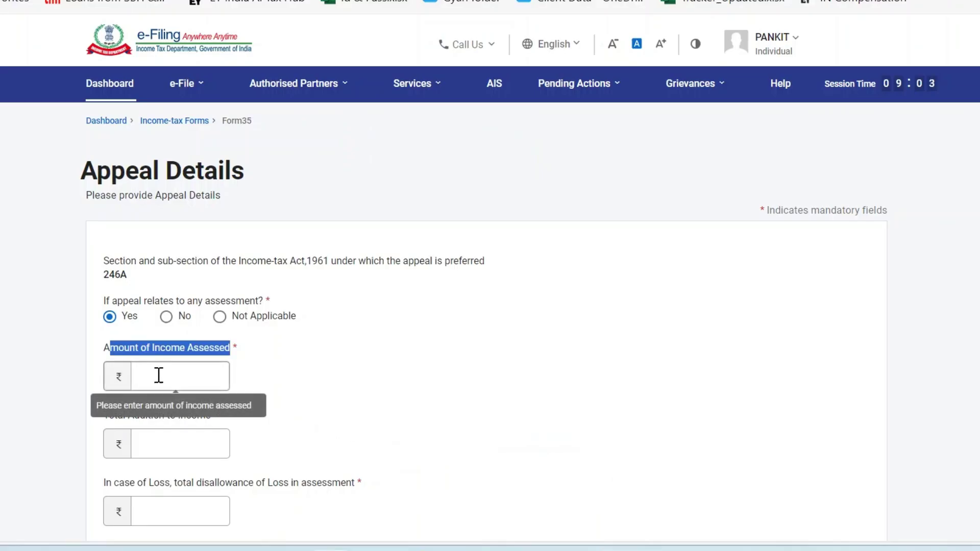
{"action": "left_click", "coordinate": [158, 375]}
{"action": "type", "text": "136"}
{"action": "key", "text": "alt+Tab"}
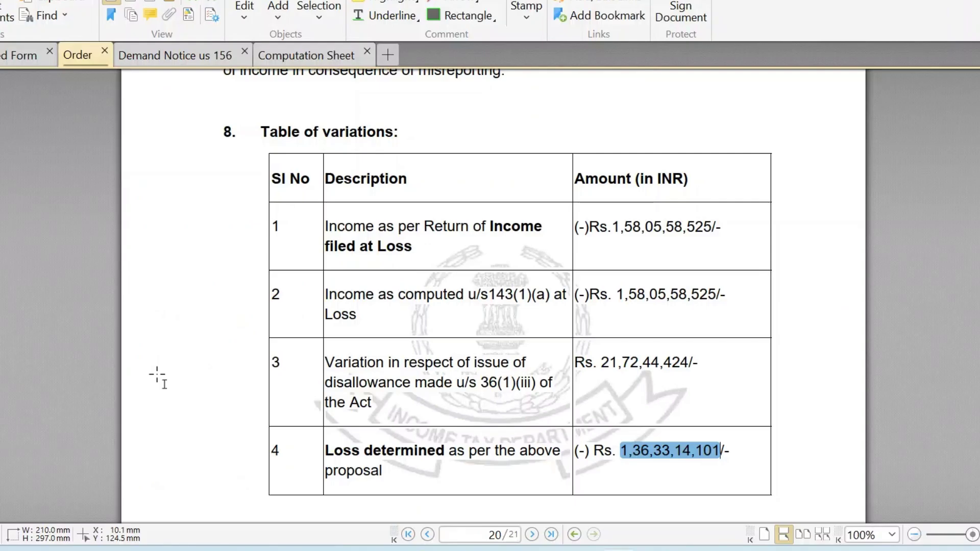
{"action": "key", "text": "alt+Tab"}
{"action": "type", "text": "33"}
{"action": "key", "text": "alt+Tab"}
{"action": "key", "text": "alt+Tab"}
{"action": "type", "text": "14101"}
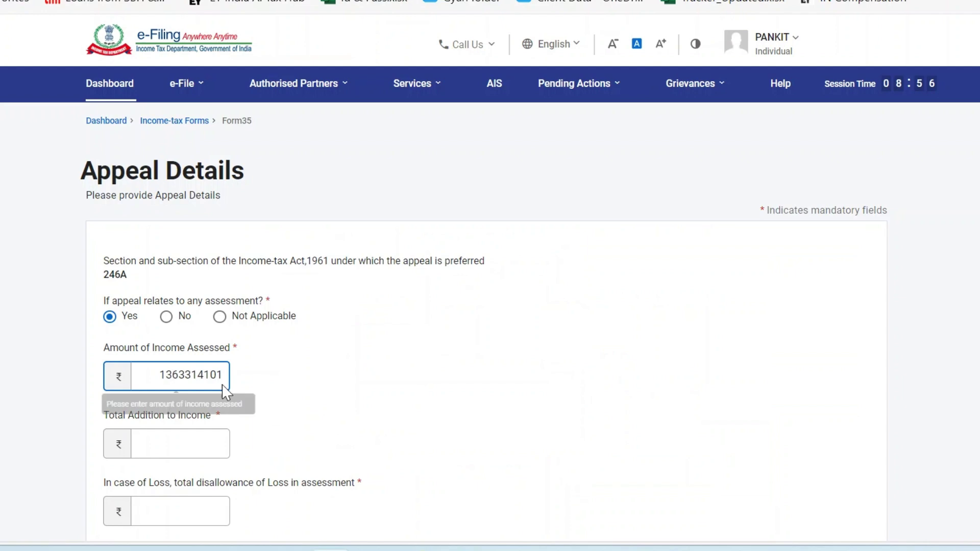
{"action": "scroll", "coordinate": [224, 392], "scroll_direction": "down", "scroll_amount": 2}
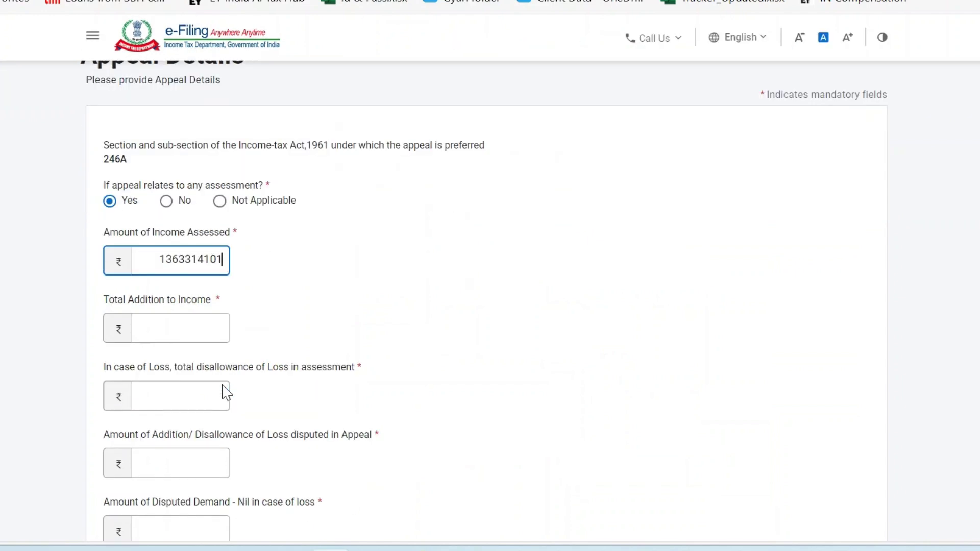
{"action": "left_click_drag", "start_coordinate": [134, 300], "coordinate": [199, 300]}
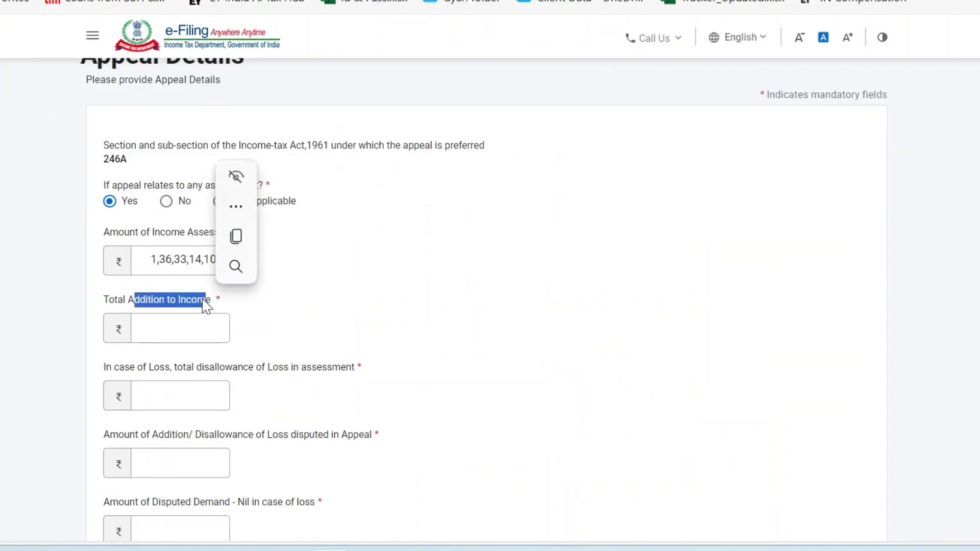
{"action": "left_click", "coordinate": [240, 312]}
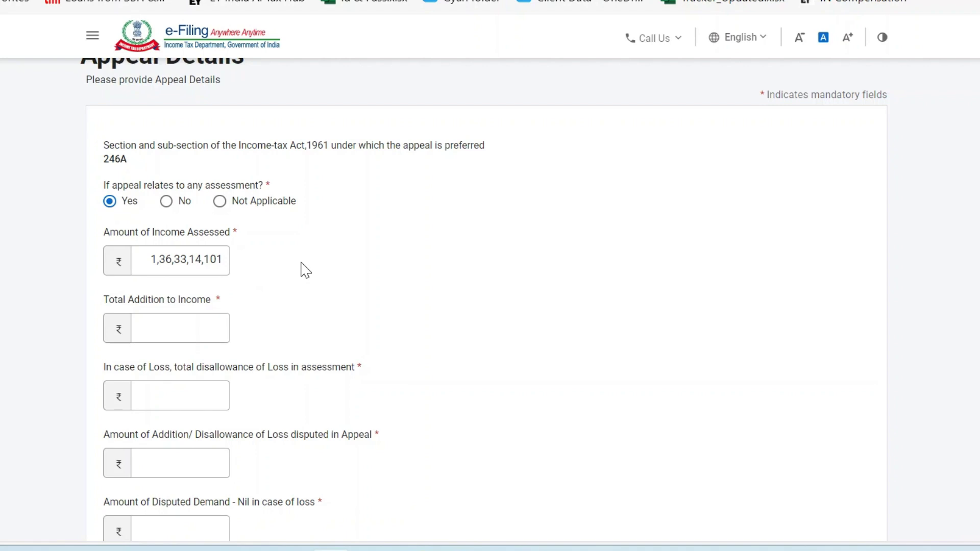
After reviewing the Order's variations table, enter 0 as the Total Addition to Income.
{"action": "left_click", "coordinate": [184, 327]}
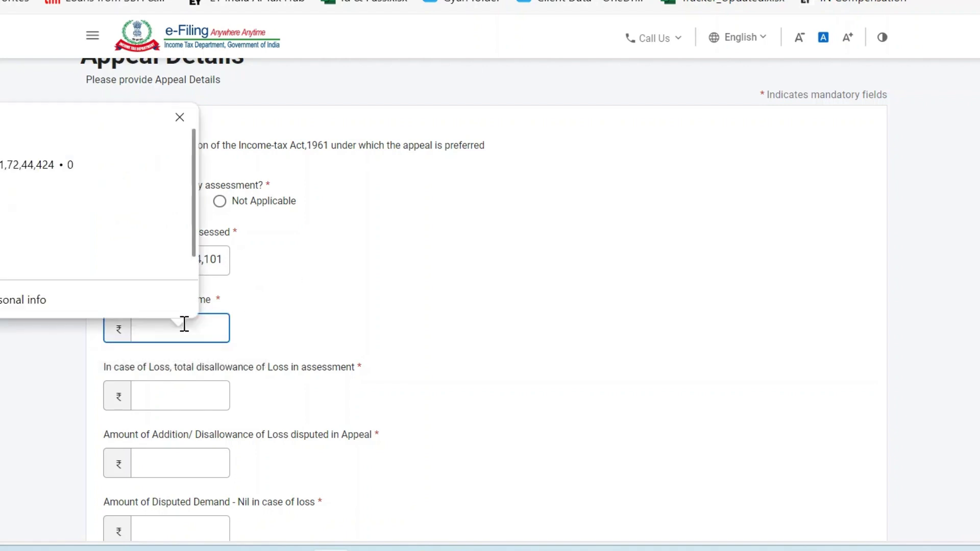
{"action": "key", "text": "alt+Tab"}
{"action": "left_click_drag", "start_coordinate": [602, 362], "coordinate": [689, 362]}
{"action": "key", "text": "alt+Tab"}
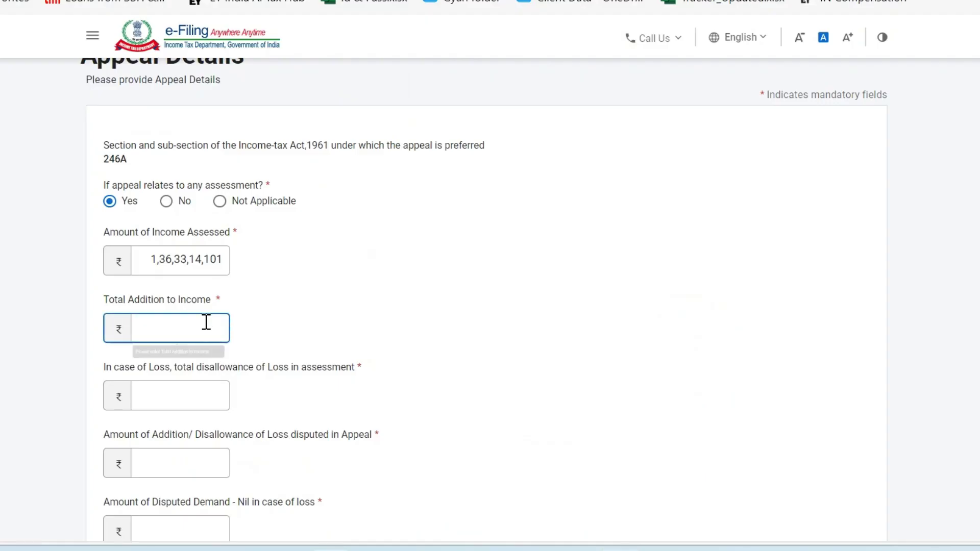
{"action": "key", "text": "alt+Tab"}
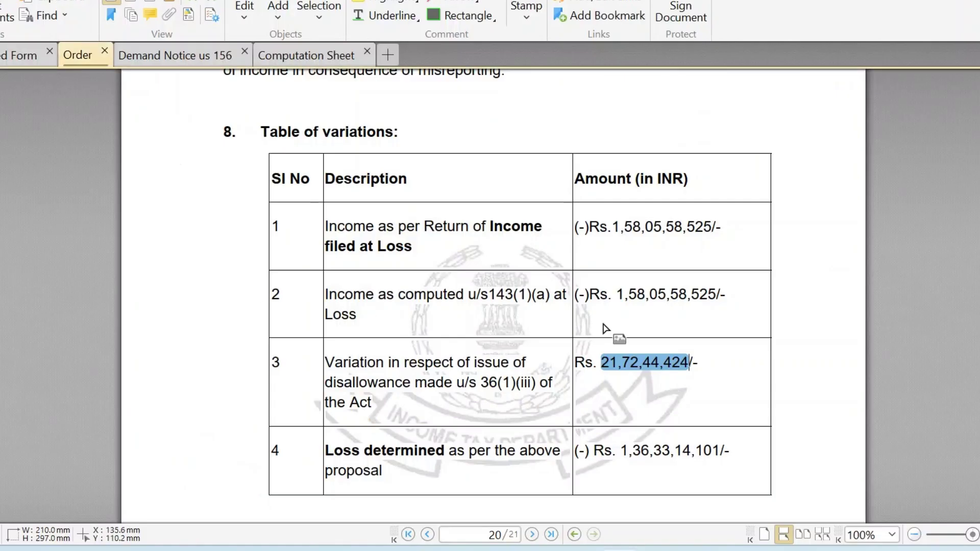
{"action": "left_click_drag", "start_coordinate": [611, 226], "coordinate": [708, 227]}
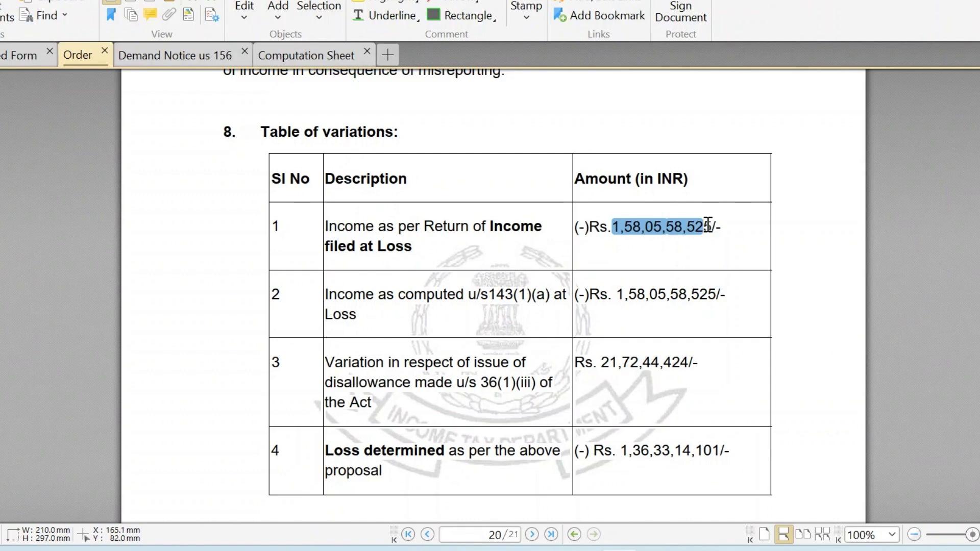
{"action": "key", "text": "alt+Tab"}
{"action": "left_click", "coordinate": [209, 325]}
{"action": "type", "text": "0"}
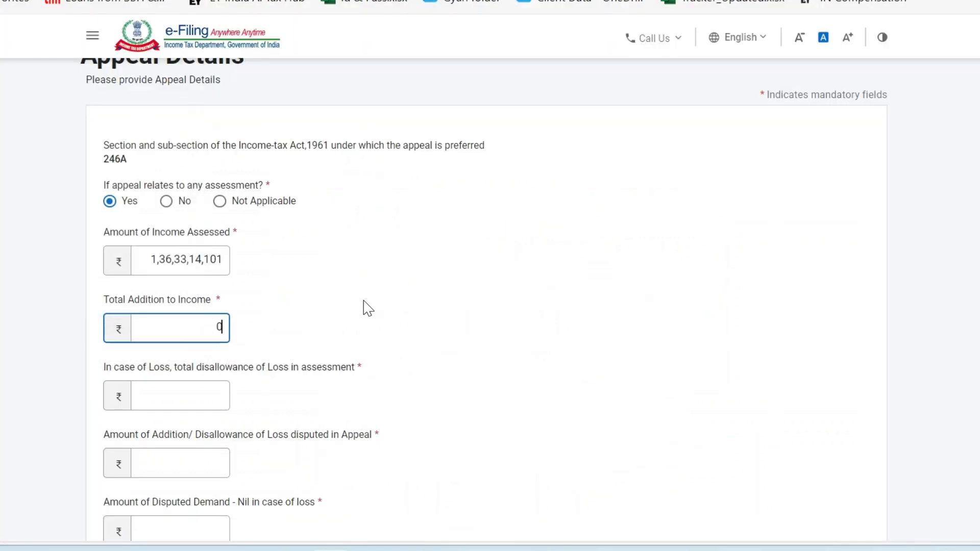
{"action": "scroll", "coordinate": [362, 308], "scroll_direction": "down", "scroll_amount": 2}
{"action": "left_click", "coordinate": [177, 304]}
{"action": "key", "text": "alt+Tab"}
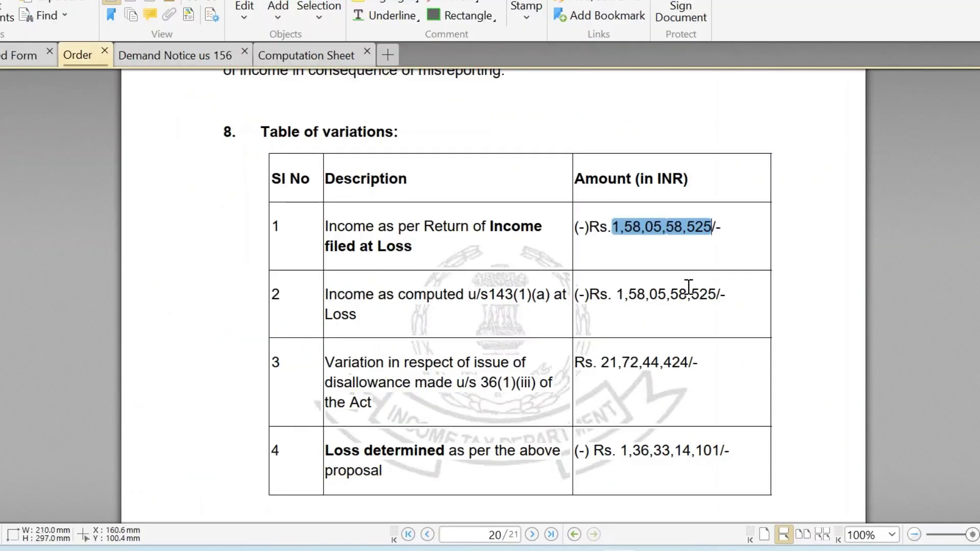
{"action": "key", "text": "alt+Tab"}
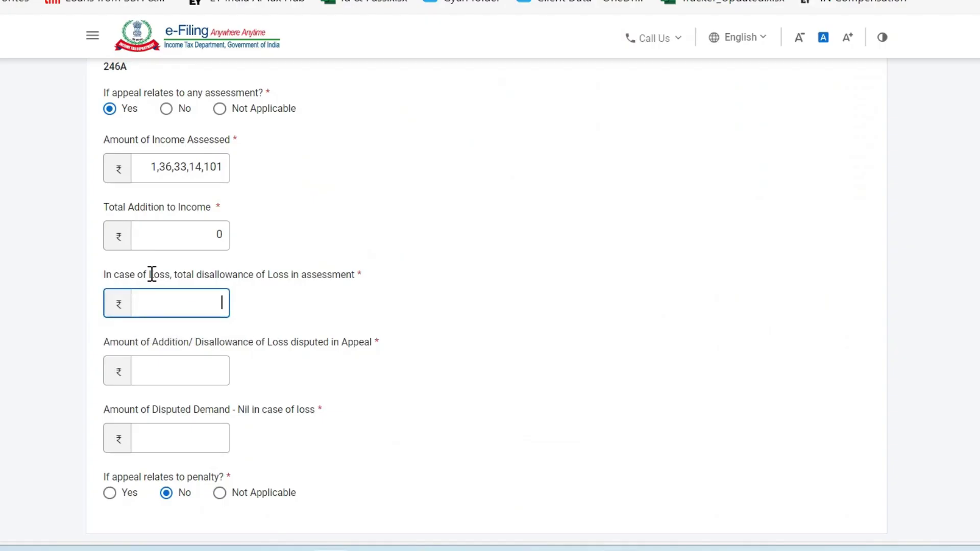
Enter 21,72,44,424 as the loss disallowance amount in the assessment, checked against the order.
{"action": "left_click_drag", "start_coordinate": [180, 275], "coordinate": [352, 274]}
{"action": "key", "text": "alt+Tab"}
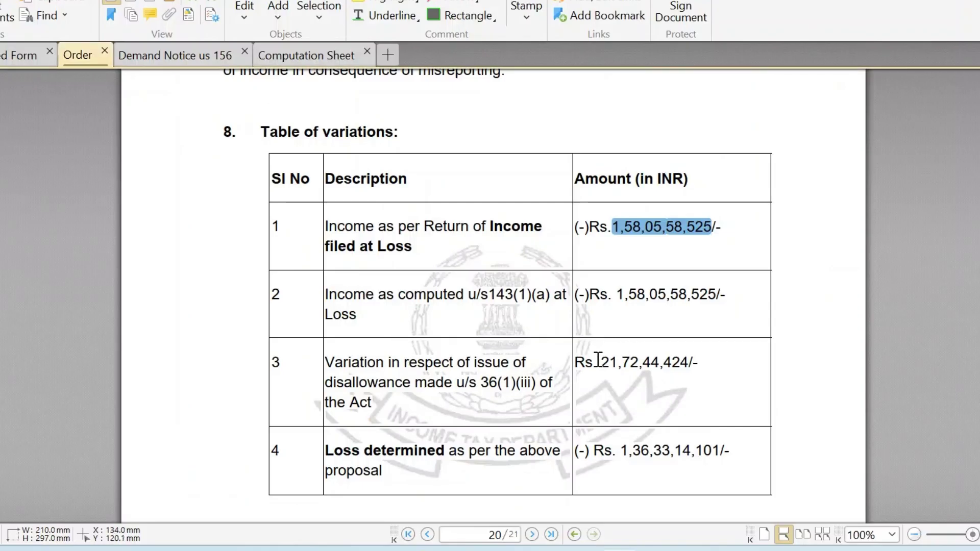
{"action": "key", "text": "alt+Tab"}
{"action": "left_click", "coordinate": [149, 302]}
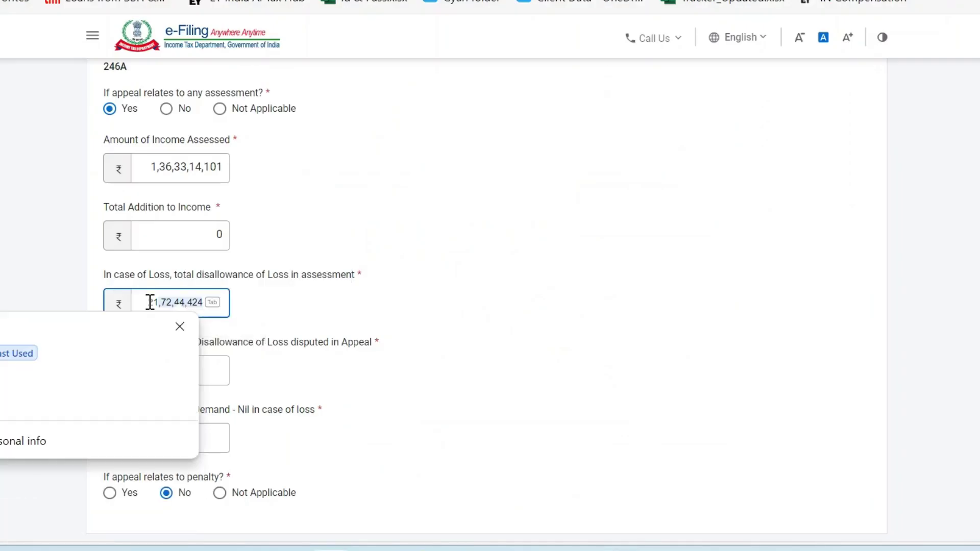
{"action": "type", "text": "2172"}
{"action": "key", "text": "alt+Tab"}
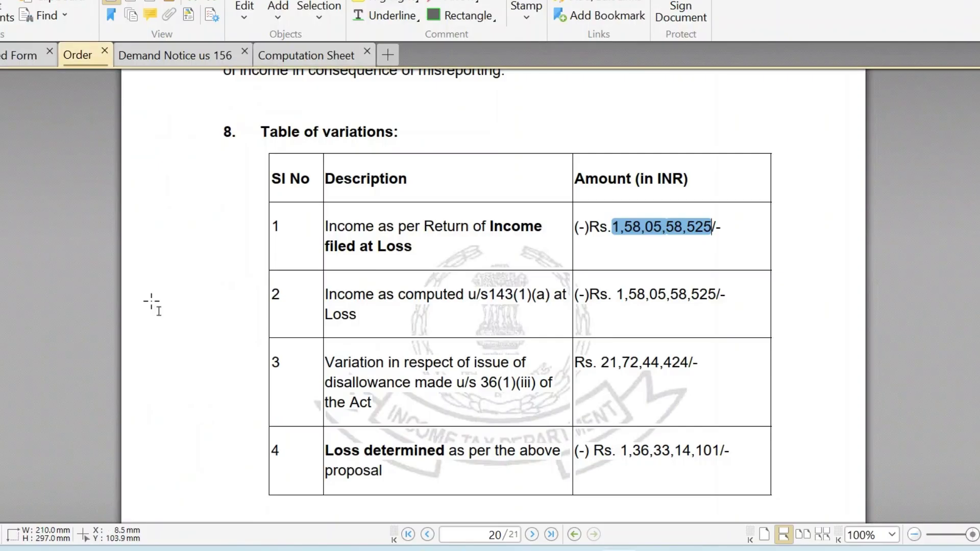
{"action": "key", "text": "alt+Tab"}
{"action": "type", "text": "2"}
{"action": "type", "text": "44"}
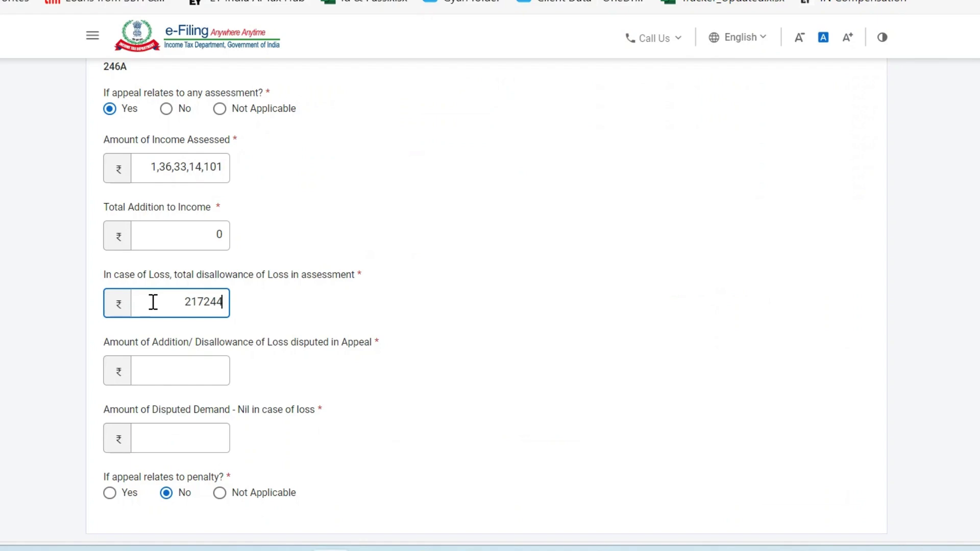
{"action": "type", "text": "24"}
Enter 21,72,44,424 as the amount of addition/disallowance disputed in appeal.
{"action": "scroll", "coordinate": [335, 343], "scroll_direction": "down", "scroll_amount": 3}
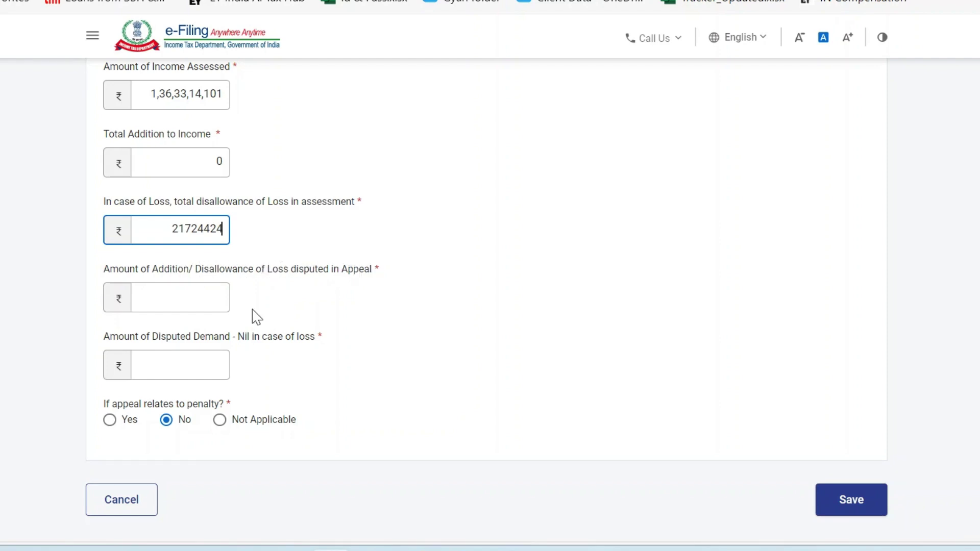
{"action": "left_click", "coordinate": [182, 298]}
{"action": "type", "text": "217"}
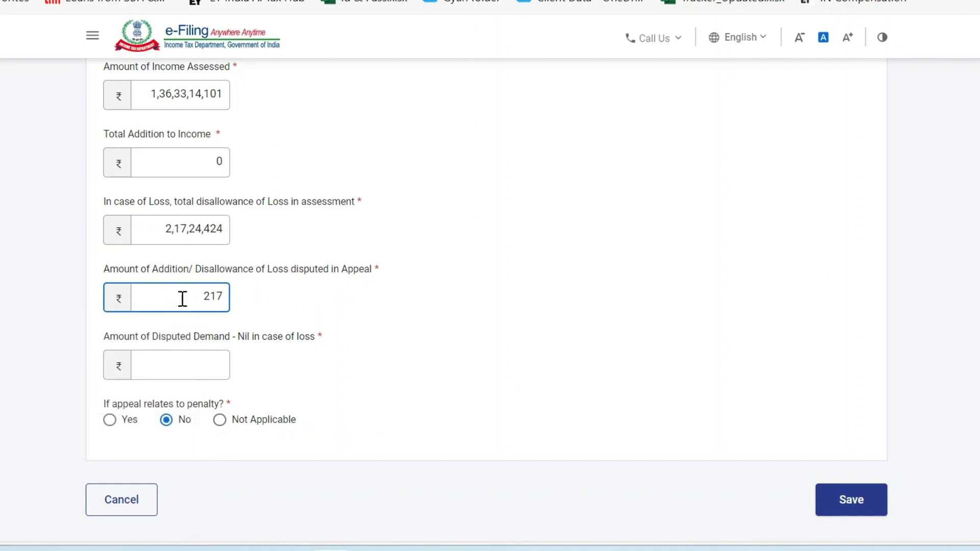
{"action": "type", "text": "244424"}
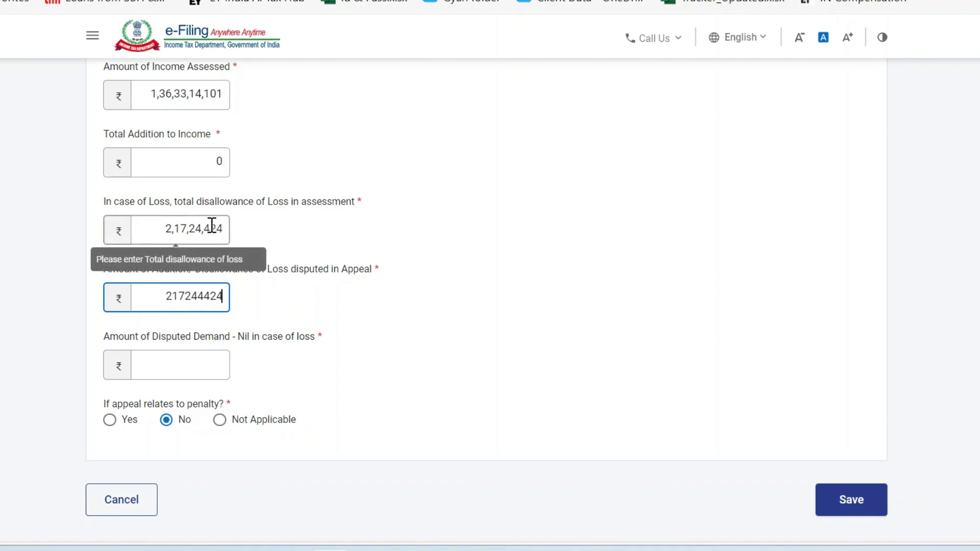
{"action": "left_click", "coordinate": [213, 228]}
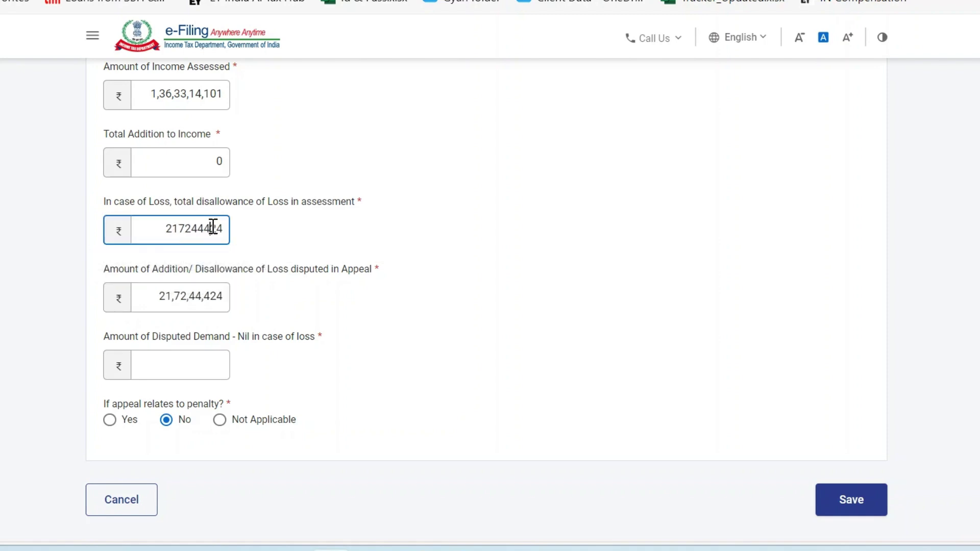
Select the Disputed Demand field, then bring up the Order PDF.
{"action": "scroll", "coordinate": [342, 269], "scroll_direction": "down", "scroll_amount": 2}
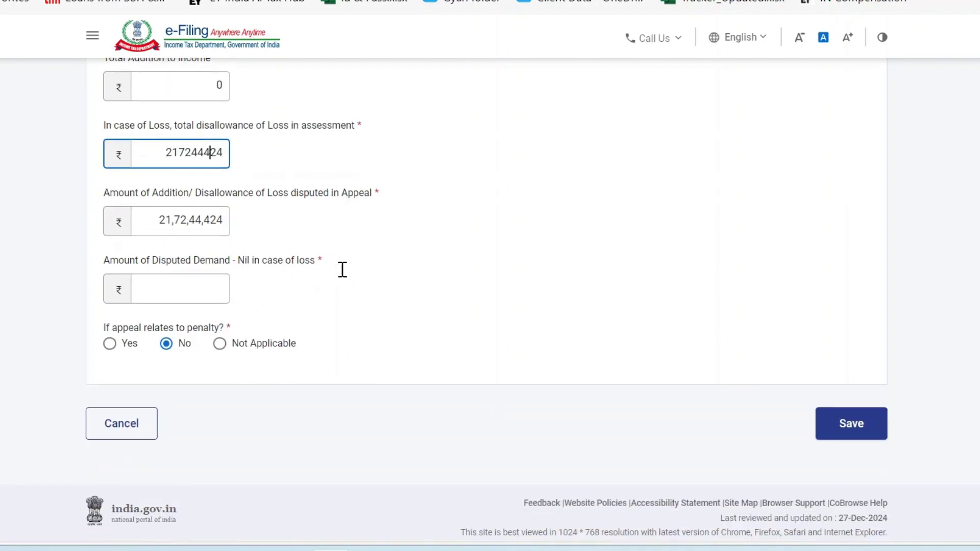
{"action": "left_click", "coordinate": [178, 284]}
{"action": "left_click_drag", "start_coordinate": [158, 256], "coordinate": [243, 258]}
{"action": "left_click_drag", "start_coordinate": [317, 262], "coordinate": [321, 264]}
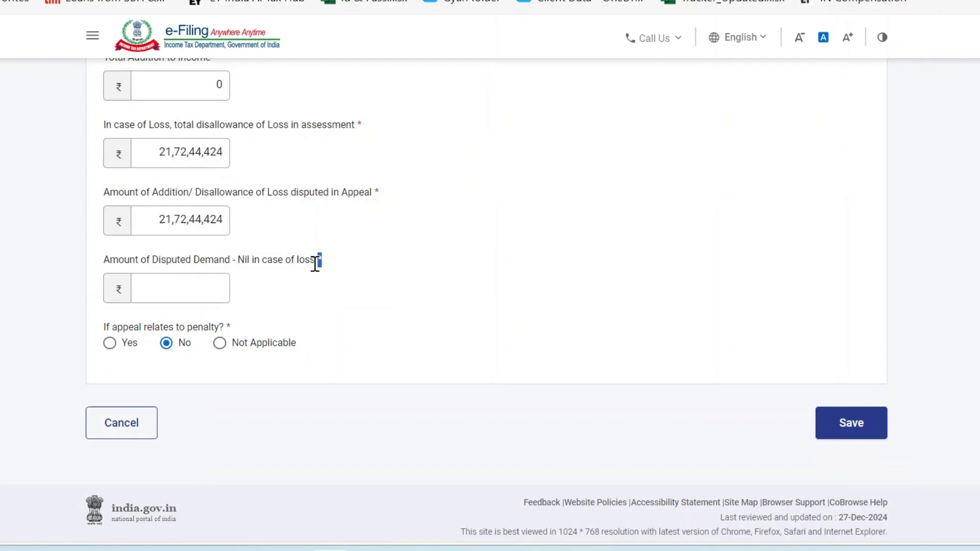
{"action": "key", "text": "alt+Tab"}
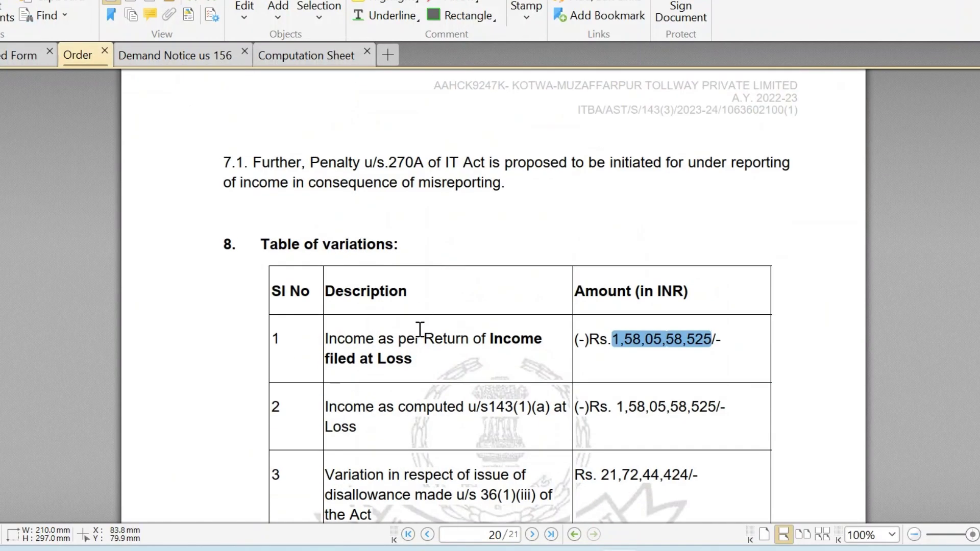
Confirm that the Demand Notice u/s 156 shows a demanded sum of Rs. 0.
{"action": "scroll", "coordinate": [418, 329], "scroll_direction": "up", "scroll_amount": 3}
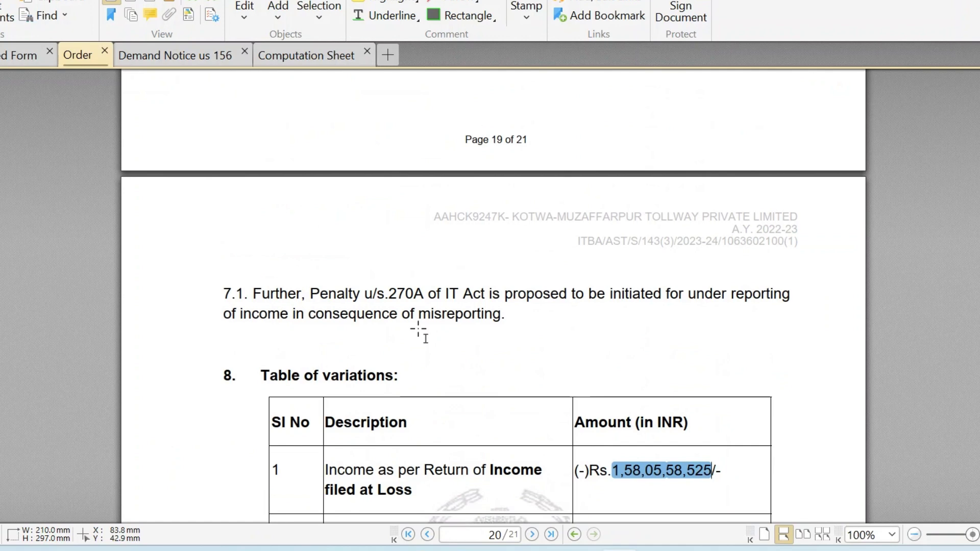
{"action": "key", "text": "ctrl+Tab"}
{"action": "scroll", "coordinate": [418, 329], "scroll_direction": "up", "scroll_amount": 1}
{"action": "scroll", "coordinate": [418, 330], "scroll_direction": "down", "scroll_amount": 3}
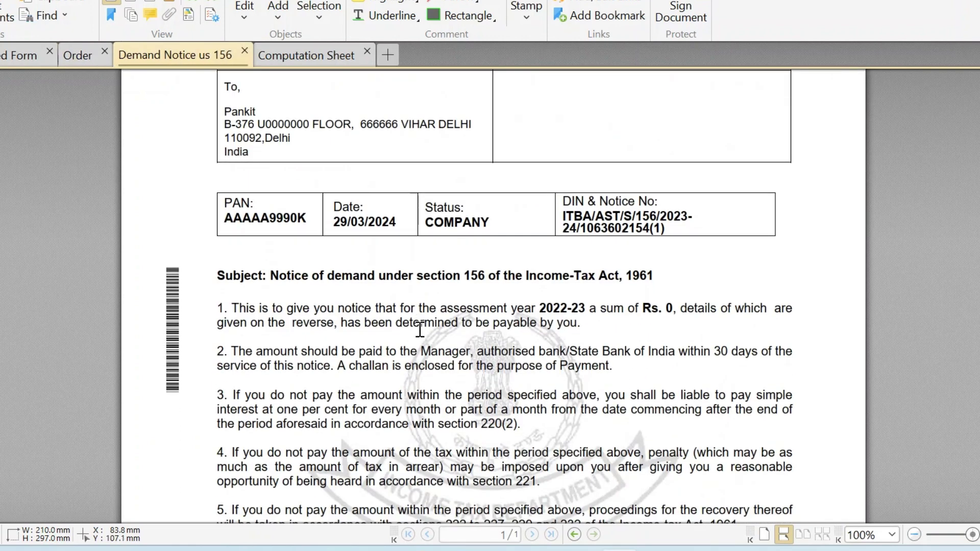
{"action": "left_click_drag", "start_coordinate": [596, 310], "coordinate": [719, 307]}
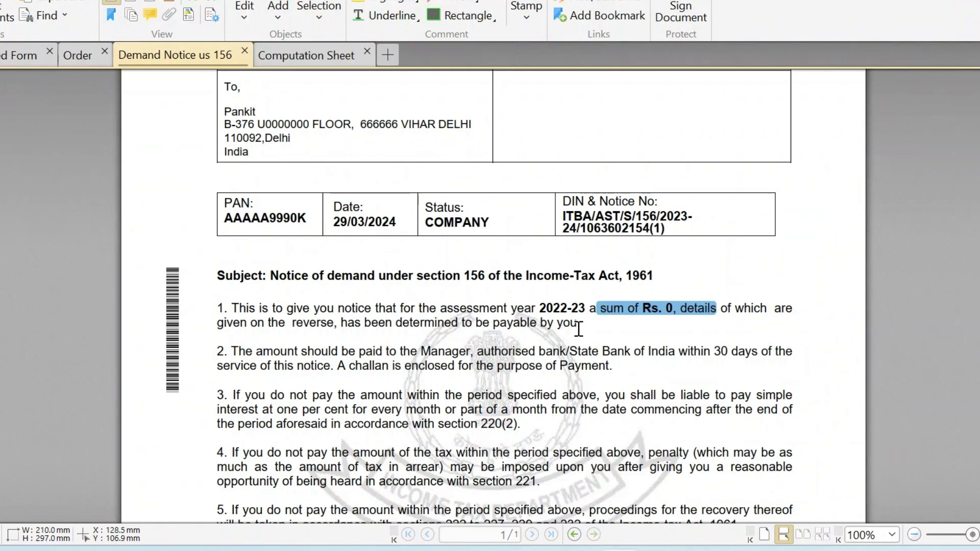
{"action": "left_click", "coordinate": [673, 309]}
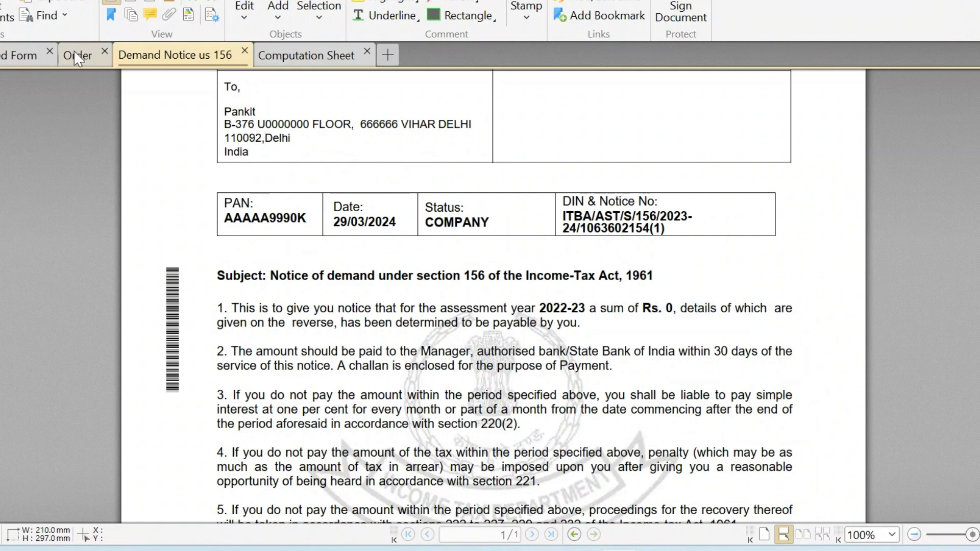
Check the 21,72,44,424 variation and the row 4 loss determined amount in the Order.
{"action": "left_click", "coordinate": [76, 56]}
{"action": "scroll", "coordinate": [628, 255], "scroll_direction": "down", "scroll_amount": 5}
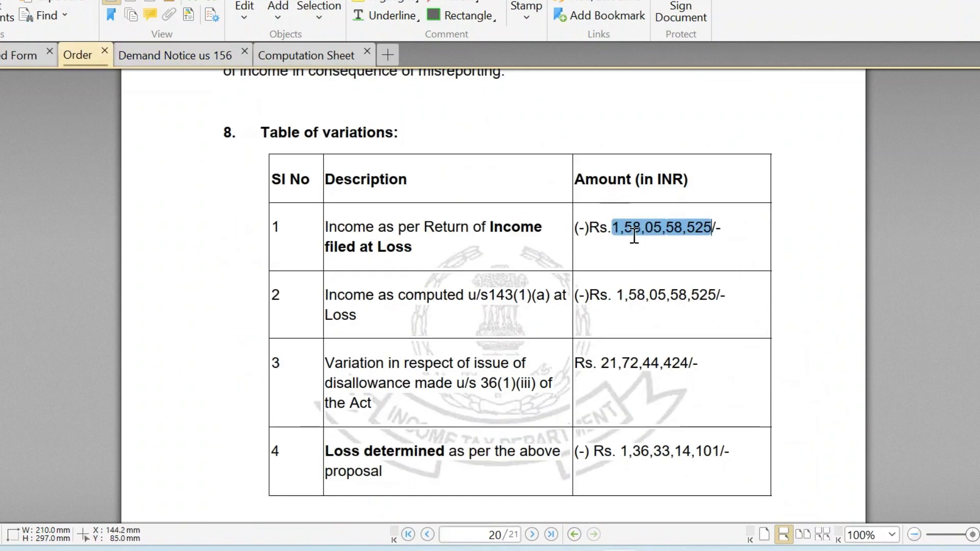
{"action": "left_click_drag", "start_coordinate": [602, 363], "coordinate": [662, 363]}
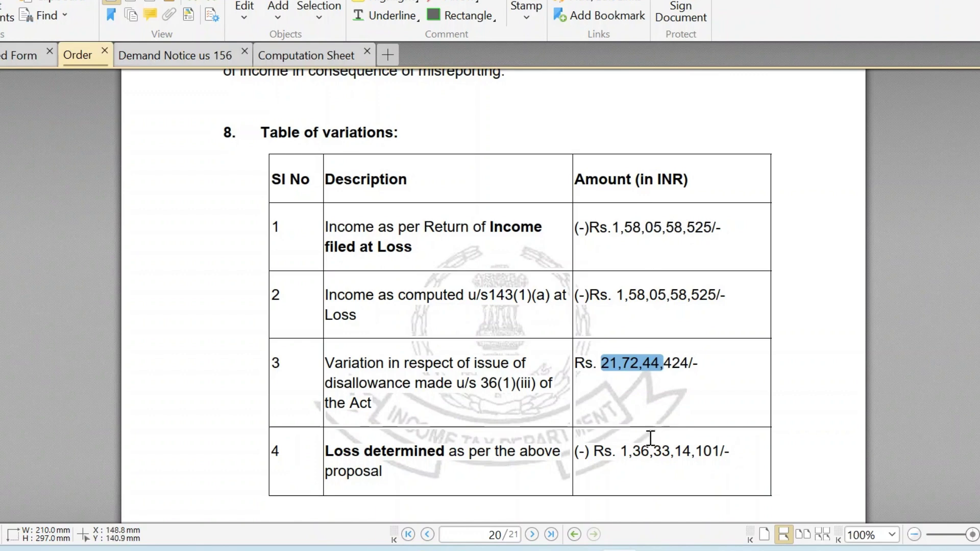
{"action": "left_click_drag", "start_coordinate": [629, 451], "coordinate": [712, 451]}
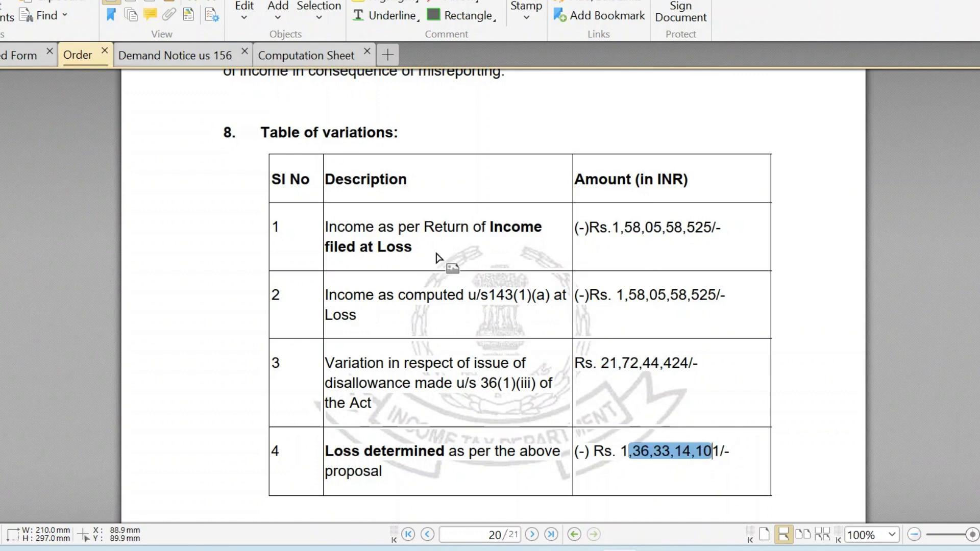
In the Computation Sheet, review capital gains income 1,43,01,975 and the zero intra-head adjustments.
{"action": "left_click", "coordinate": [181, 57]}
{"action": "scroll", "coordinate": [620, 349], "scroll_direction": "down", "scroll_amount": 1}
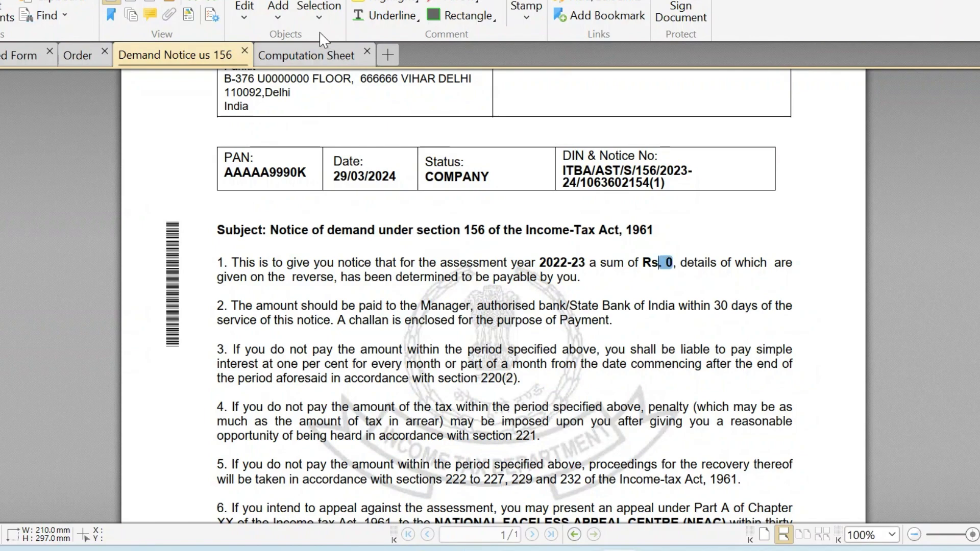
{"action": "left_click", "coordinate": [297, 53]}
{"action": "scroll", "coordinate": [602, 343], "scroll_direction": "up", "scroll_amount": 6}
{"action": "scroll", "coordinate": [602, 344], "scroll_direction": "up", "scroll_amount": 20}
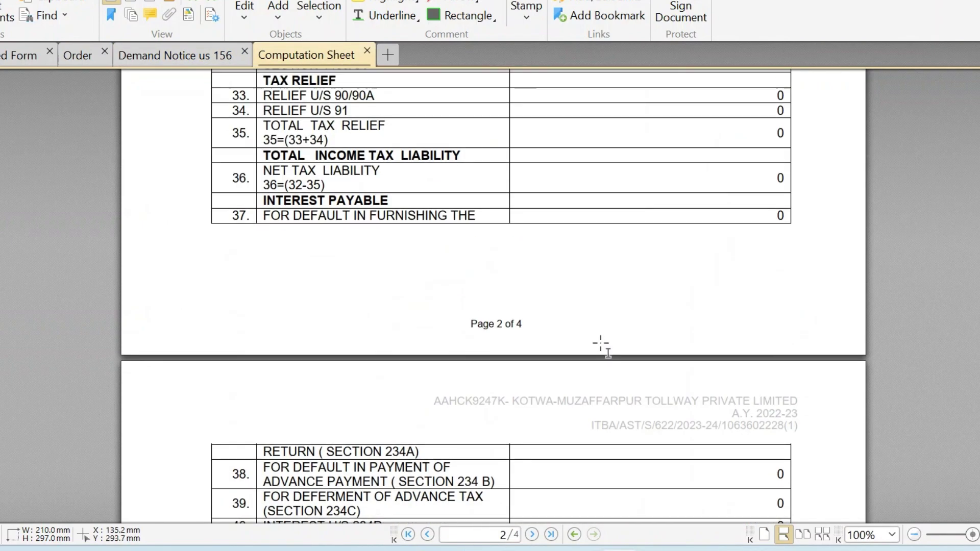
{"action": "scroll", "coordinate": [602, 344], "scroll_direction": "up", "scroll_amount": 13}
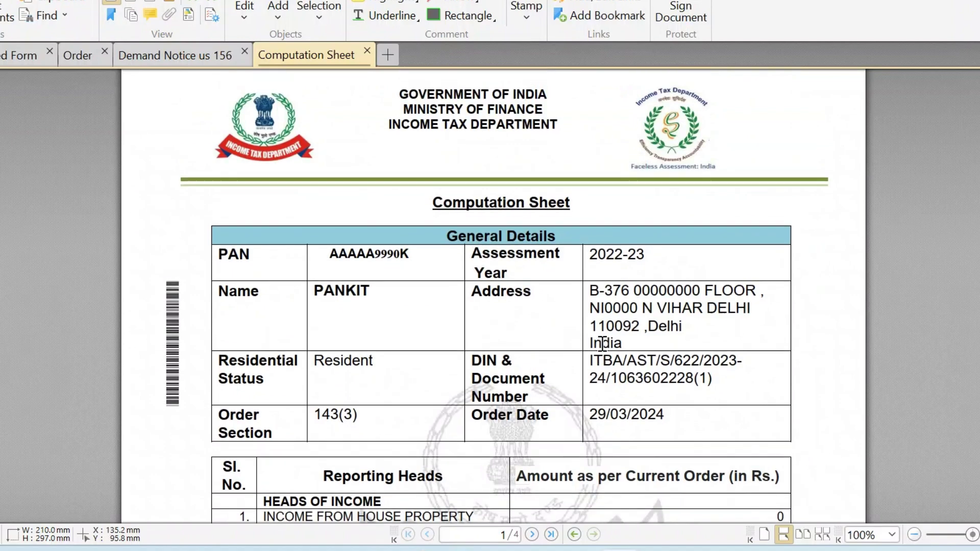
{"action": "scroll", "coordinate": [521, 319], "scroll_direction": "down", "scroll_amount": 2}
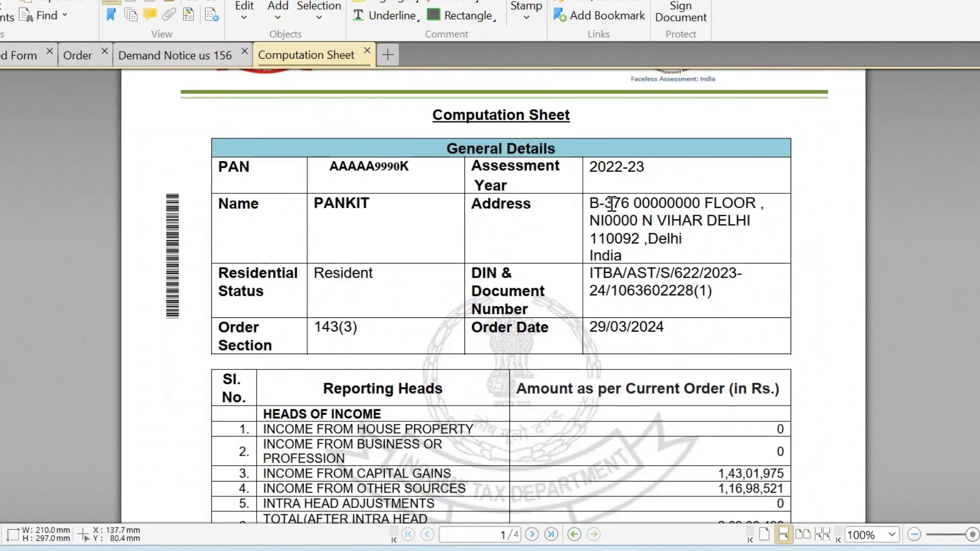
{"action": "scroll", "coordinate": [638, 326], "scroll_direction": "down", "scroll_amount": 3}
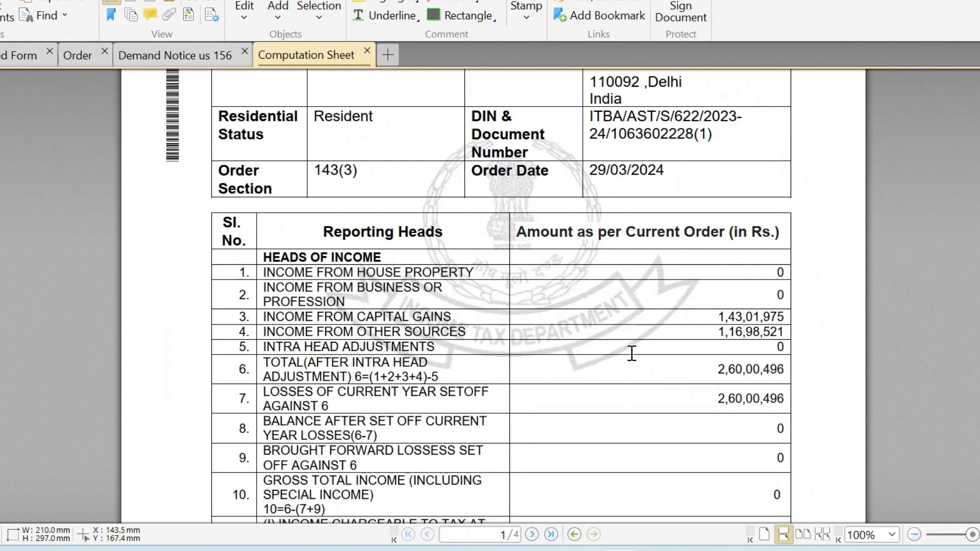
{"action": "scroll", "coordinate": [632, 353], "scroll_direction": "down", "scroll_amount": 1}
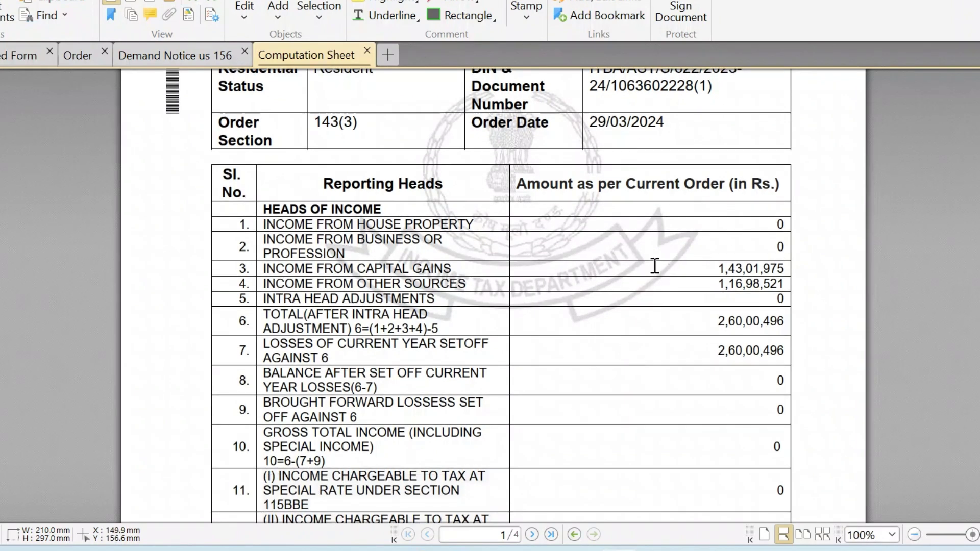
{"action": "left_click_drag", "start_coordinate": [705, 266], "coordinate": [786, 268]}
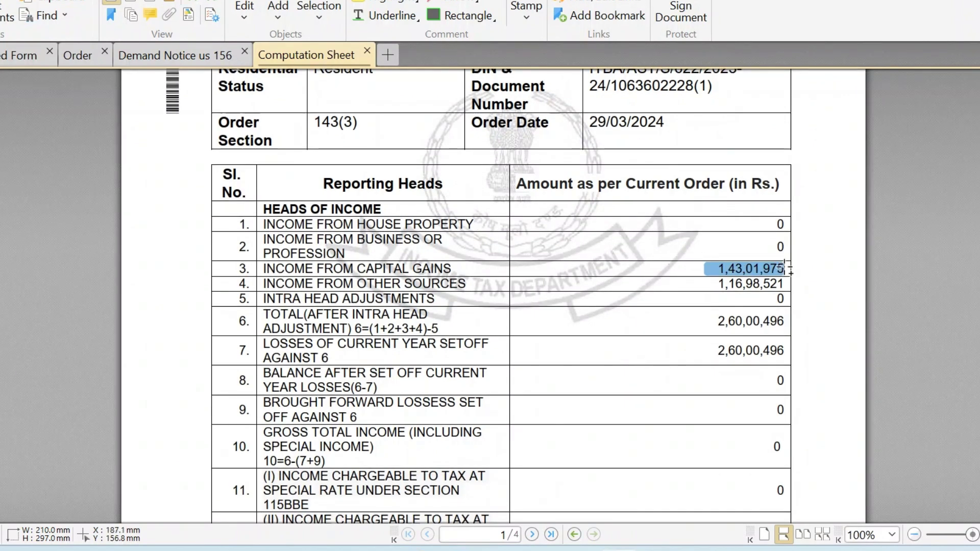
{"action": "left_click", "coordinate": [711, 288]}
{"action": "left_click_drag", "start_coordinate": [711, 288], "coordinate": [791, 294]}
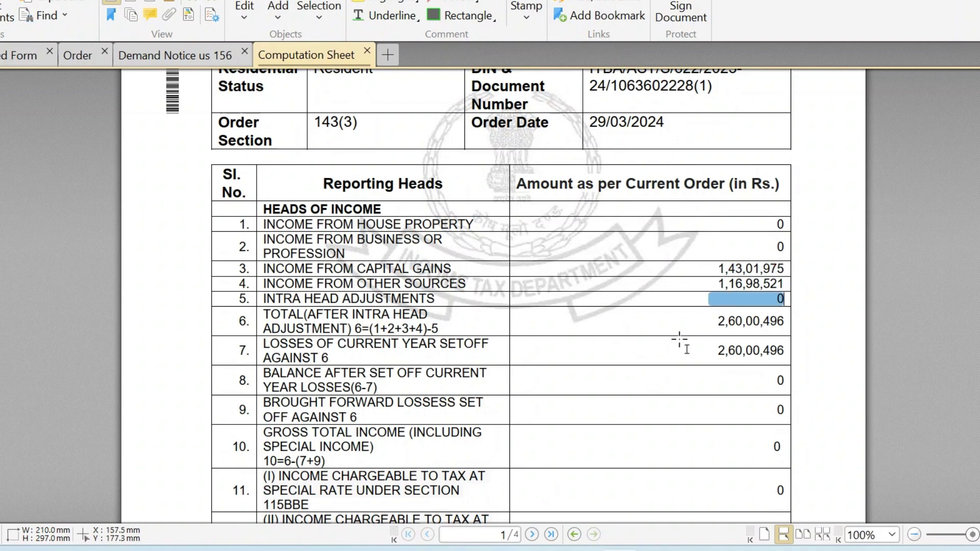
Scroll the Computation Sheet to the refund issued -16,25,200 and amount payable rows.
{"action": "scroll", "coordinate": [679, 339], "scroll_direction": "down", "scroll_amount": 12}
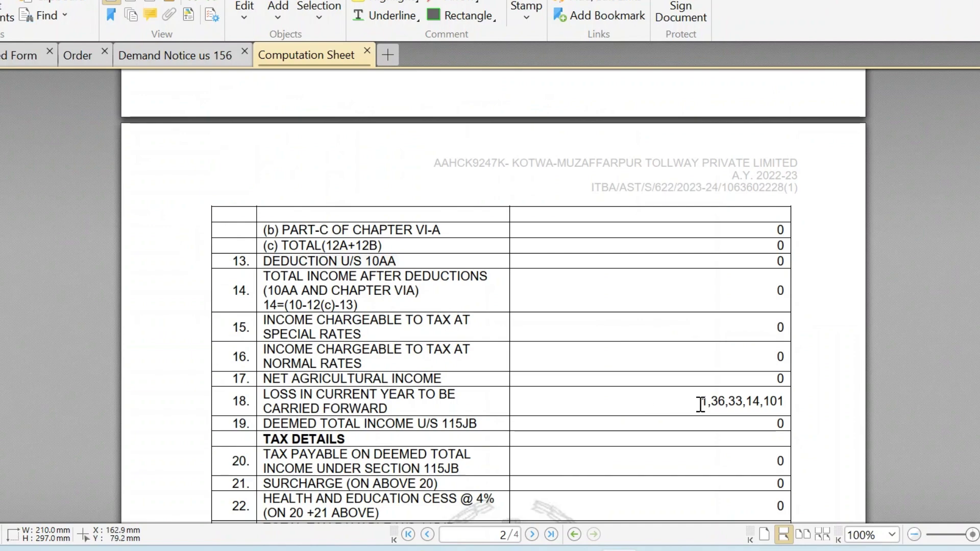
{"action": "left_click_drag", "start_coordinate": [707, 403], "coordinate": [776, 403]}
{"action": "scroll", "coordinate": [673, 428], "scroll_direction": "down", "scroll_amount": 3}
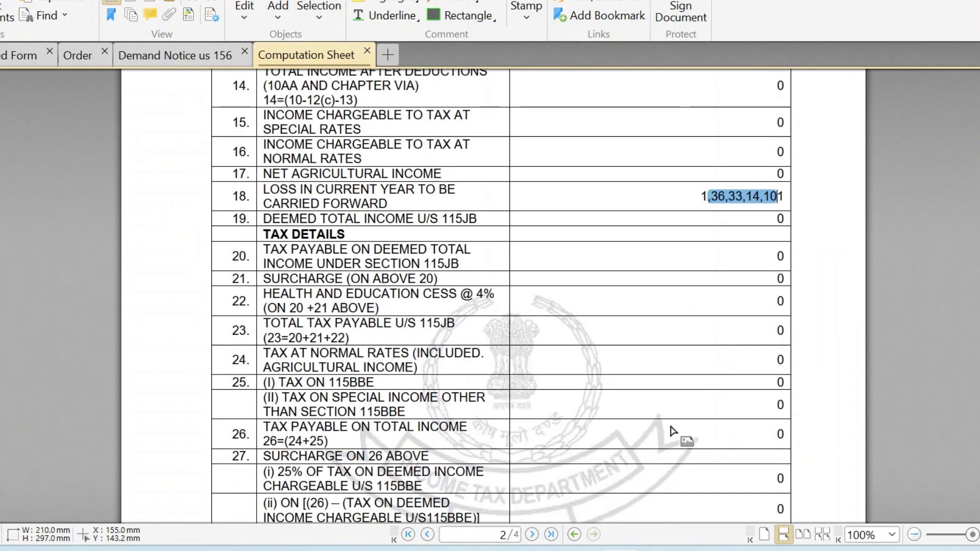
{"action": "scroll", "coordinate": [699, 399], "scroll_direction": "down", "scroll_amount": 10}
{"action": "scroll", "coordinate": [700, 392], "scroll_direction": "down", "scroll_amount": 6}
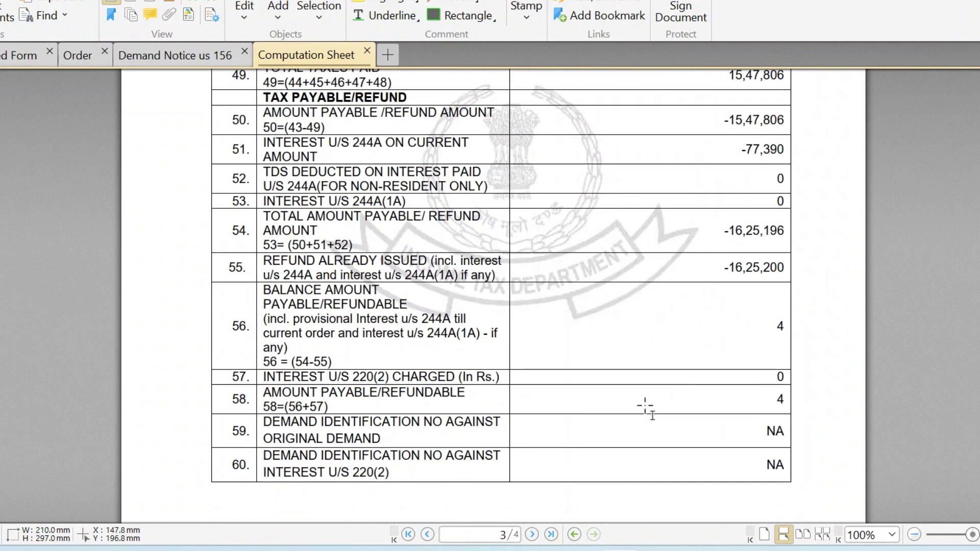
{"action": "scroll", "coordinate": [646, 408], "scroll_direction": "down", "scroll_amount": 15}
{"action": "scroll", "coordinate": [646, 407], "scroll_direction": "up", "scroll_amount": 7}
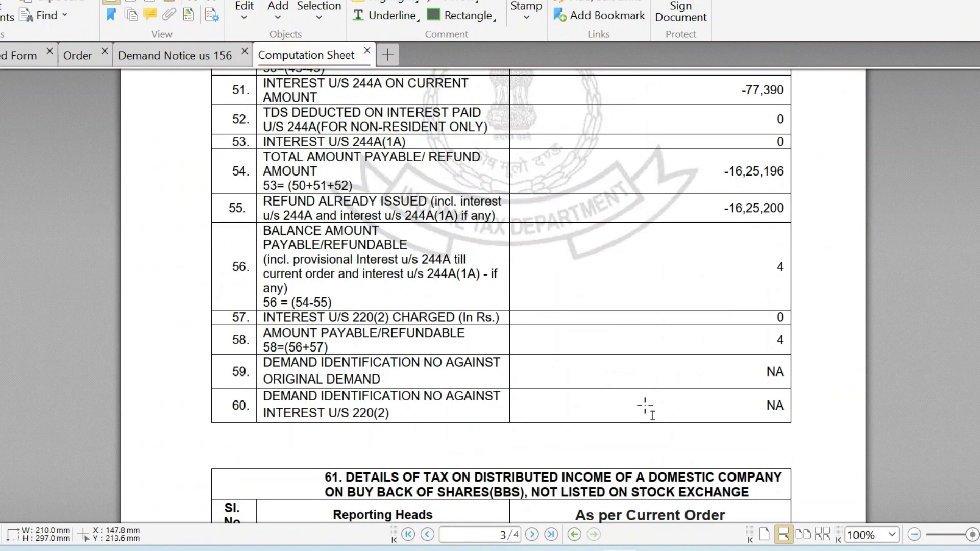
{"action": "key", "text": "alt+Tab"}
Enter 0 as the disputed demand and save the Appeal Details section.
{"action": "scroll", "coordinate": [221, 342], "scroll_direction": "up", "scroll_amount": 1}
{"action": "left_click", "coordinate": [201, 320]}
{"action": "type", "text": "0"}
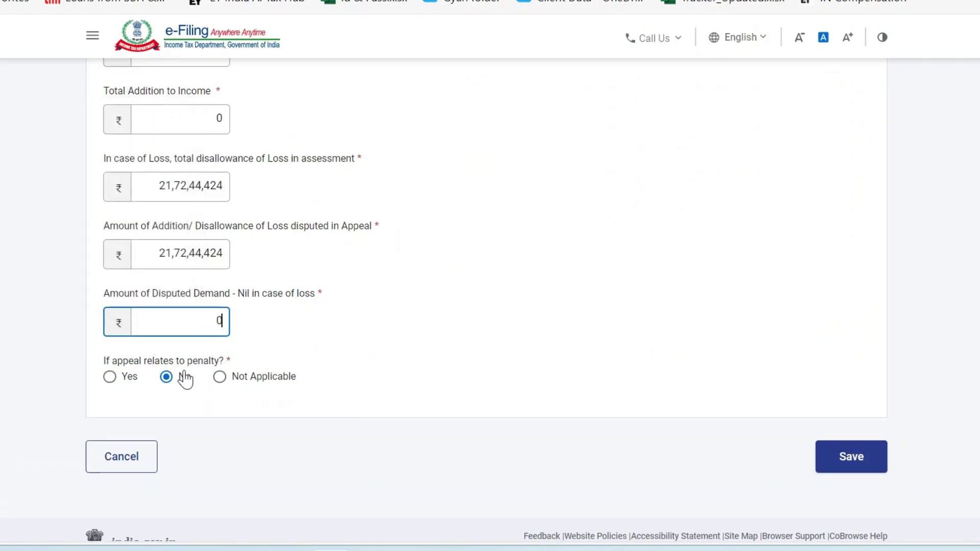
{"action": "left_click", "coordinate": [839, 455]}
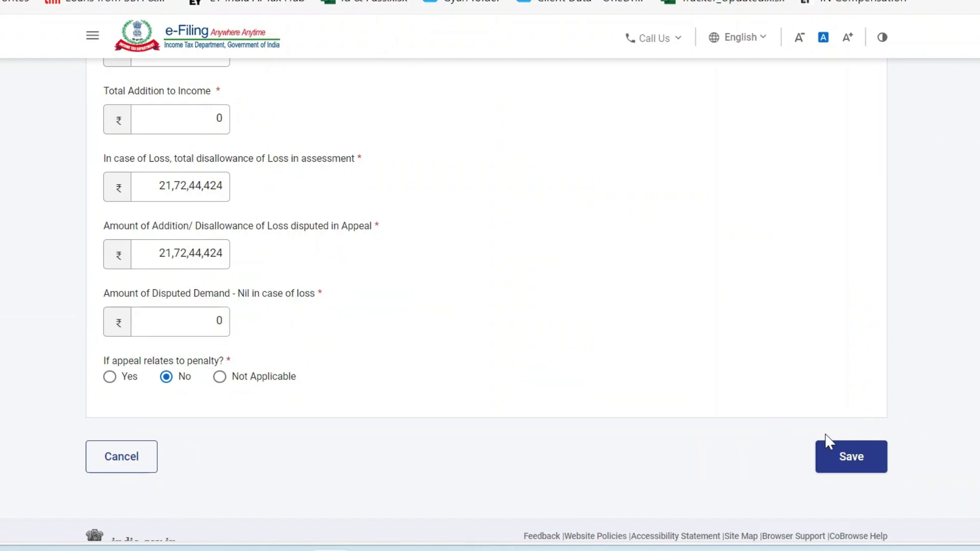
{"action": "left_click", "coordinate": [860, 455]}
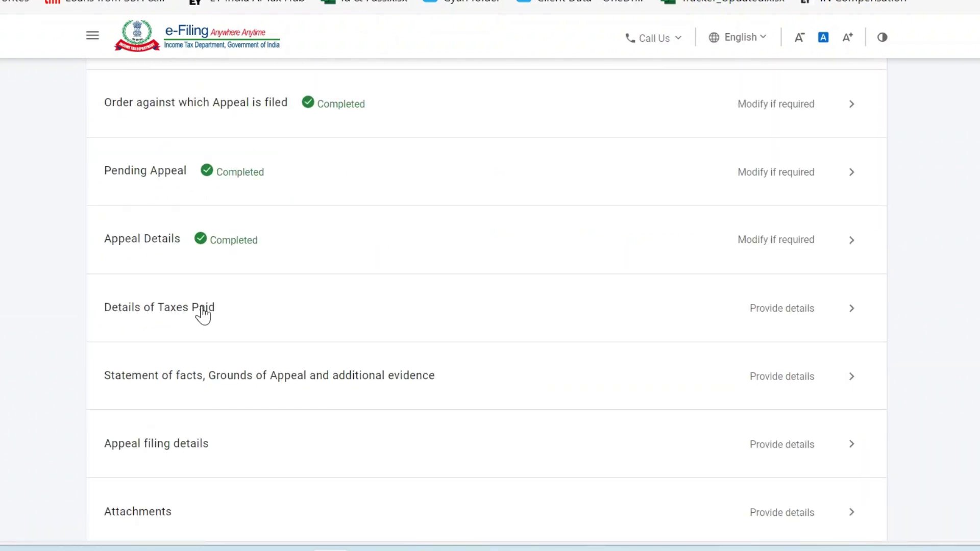
In Details of Taxes Paid, answer Yes to tax on returned income being paid in full.
{"action": "left_click", "coordinate": [615, 320]}
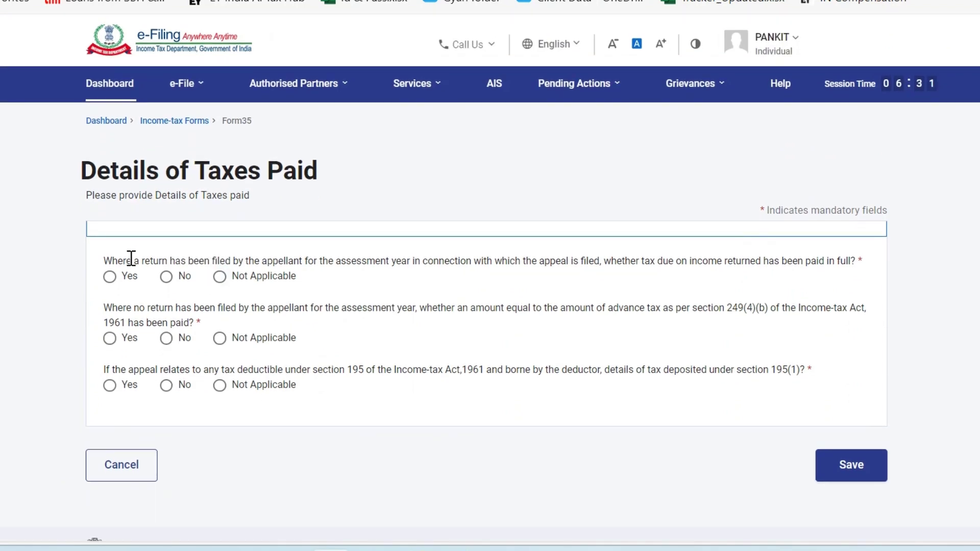
{"action": "left_click_drag", "start_coordinate": [276, 258], "coordinate": [753, 263]}
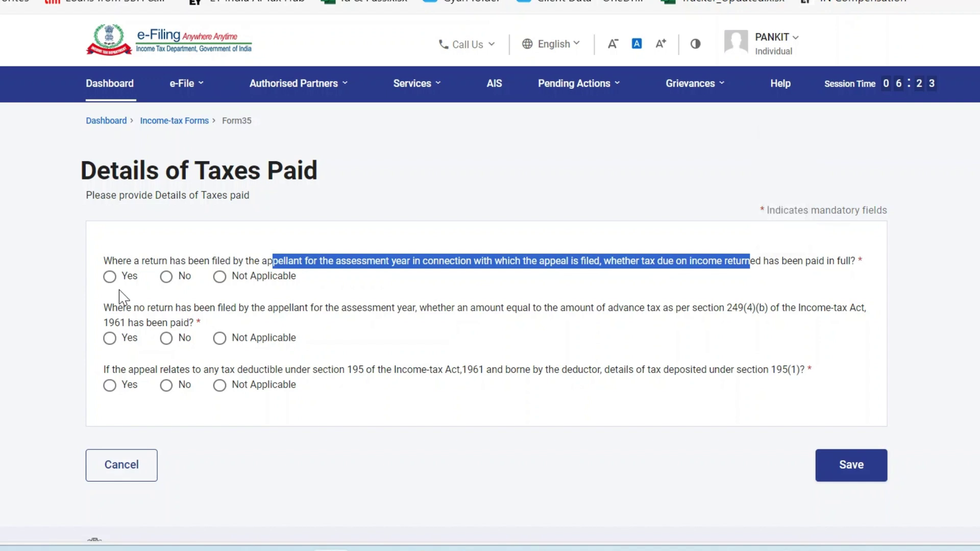
{"action": "left_click", "coordinate": [109, 276]}
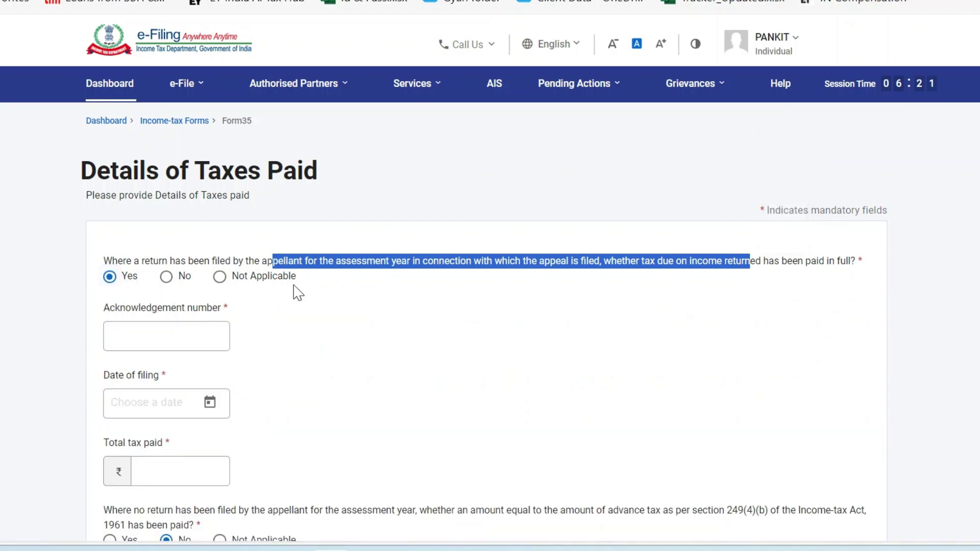
{"action": "scroll", "coordinate": [175, 268], "scroll_direction": "down", "scroll_amount": 2}
{"action": "left_click", "coordinate": [174, 258]}
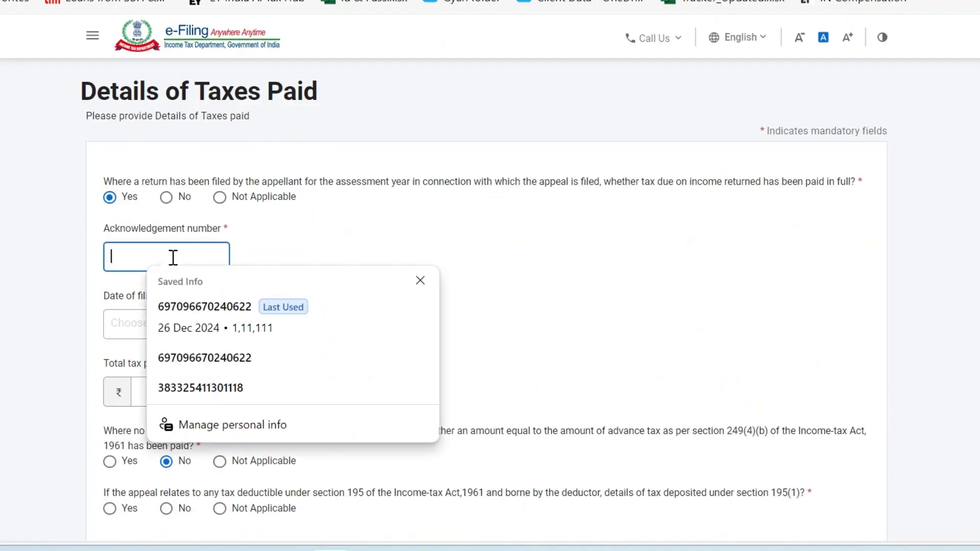
{"action": "key", "text": "alt+Tab"}
Find the acknowledgement number in row 8 of the Order's first page and copy it.
{"action": "scroll", "coordinate": [566, 279], "scroll_direction": "up", "scroll_amount": 3}
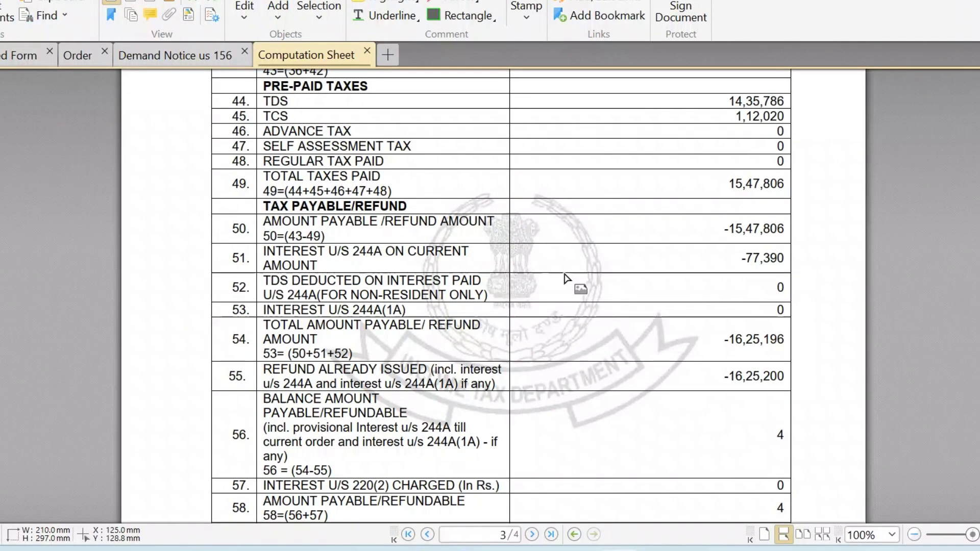
{"action": "scroll", "coordinate": [567, 278], "scroll_direction": "up", "scroll_amount": 15}
{"action": "scroll", "coordinate": [566, 272], "scroll_direction": "down", "scroll_amount": 3}
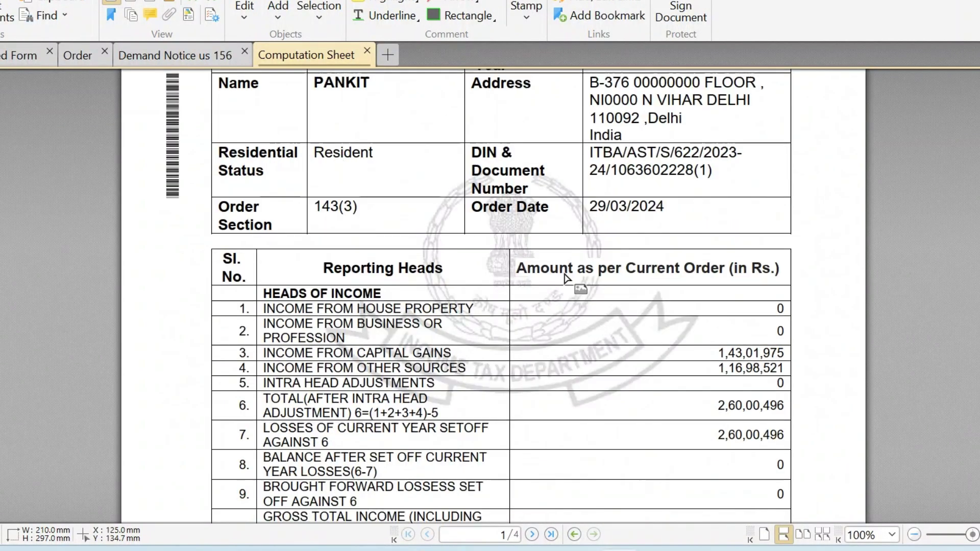
{"action": "scroll", "coordinate": [565, 274], "scroll_direction": "up", "scroll_amount": 2}
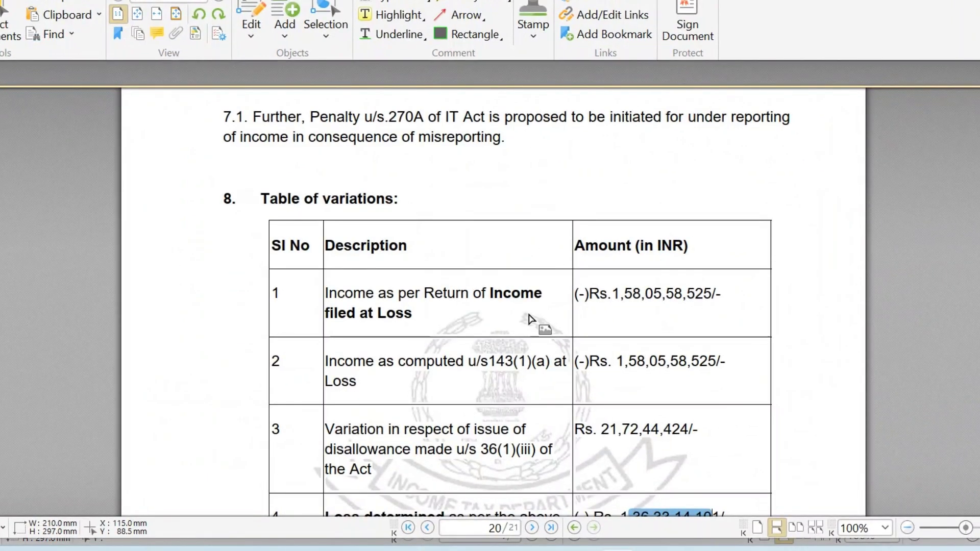
{"action": "scroll", "coordinate": [531, 322], "scroll_direction": "up", "scroll_amount": 5}
{"action": "scroll", "coordinate": [530, 313], "scroll_direction": "down", "scroll_amount": 8}
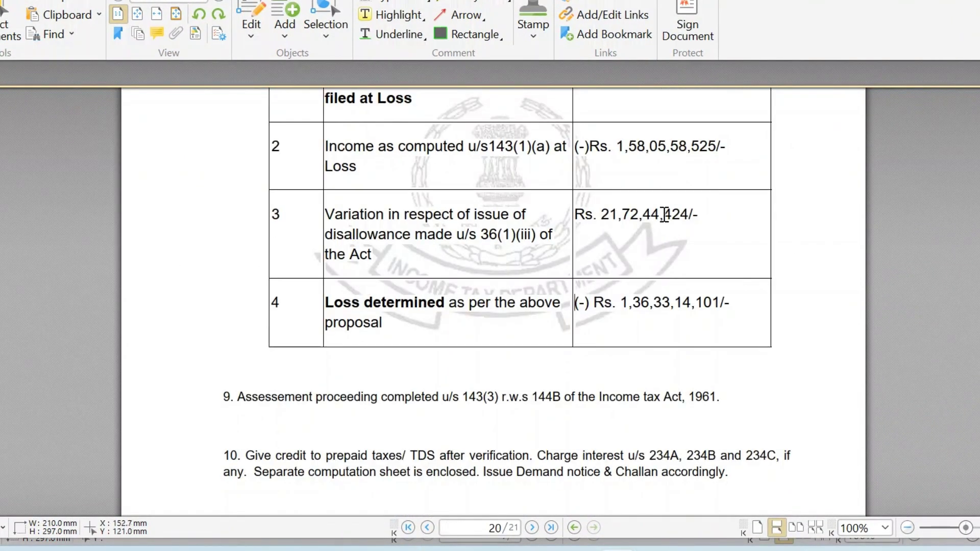
{"action": "scroll", "coordinate": [661, 213], "scroll_direction": "up", "scroll_amount": 5}
{"action": "scroll", "coordinate": [663, 214], "scroll_direction": "up", "scroll_amount": 10}
{"action": "scroll", "coordinate": [661, 214], "scroll_direction": "down", "scroll_amount": 3}
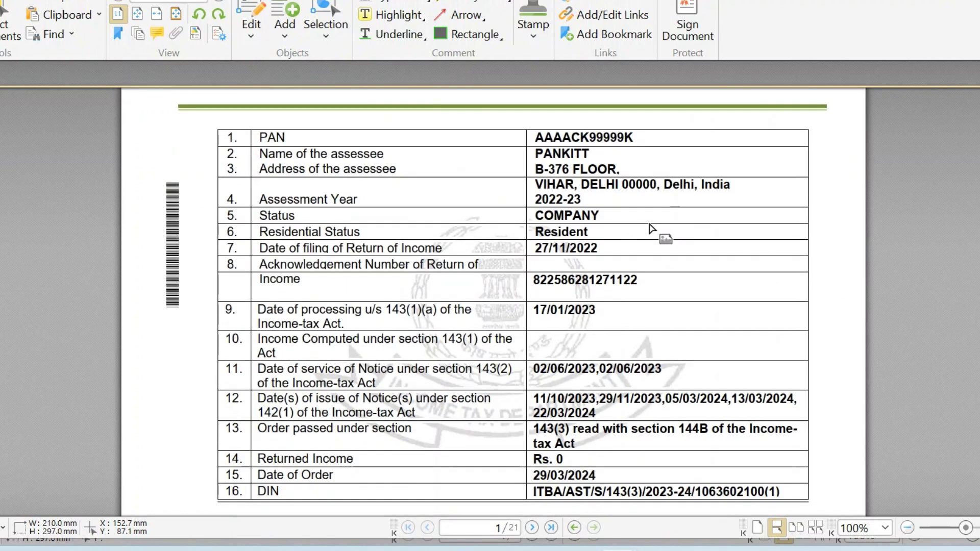
{"action": "left_click_drag", "start_coordinate": [643, 284], "coordinate": [530, 279]}
{"action": "key", "text": "ctrl+c"}
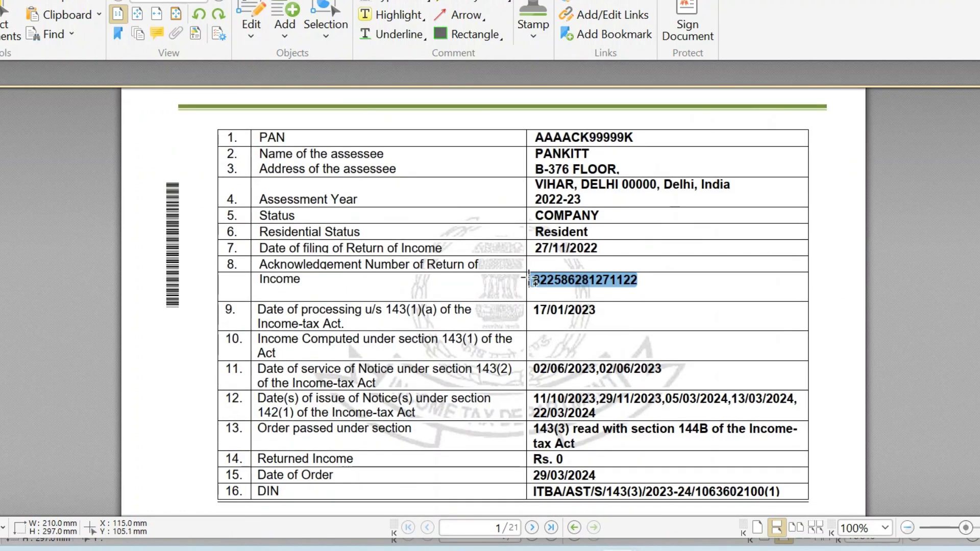
{"action": "key", "text": "alt+Tab"}
{"action": "key", "text": "alt+Tab"}
Paste the acknowledgement number and remove its stray leading space.
{"action": "key", "text": "Tab"}
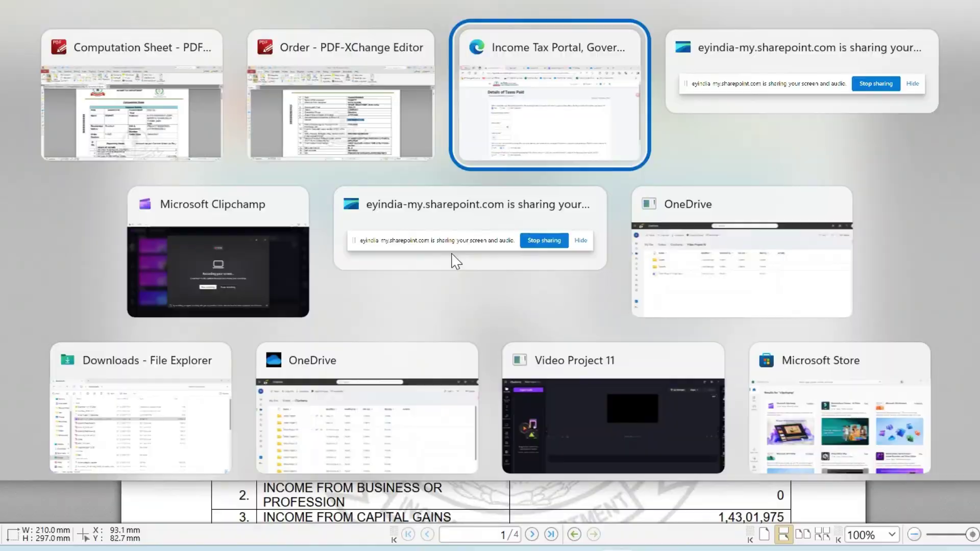
{"action": "key", "text": "ctrl+v"}
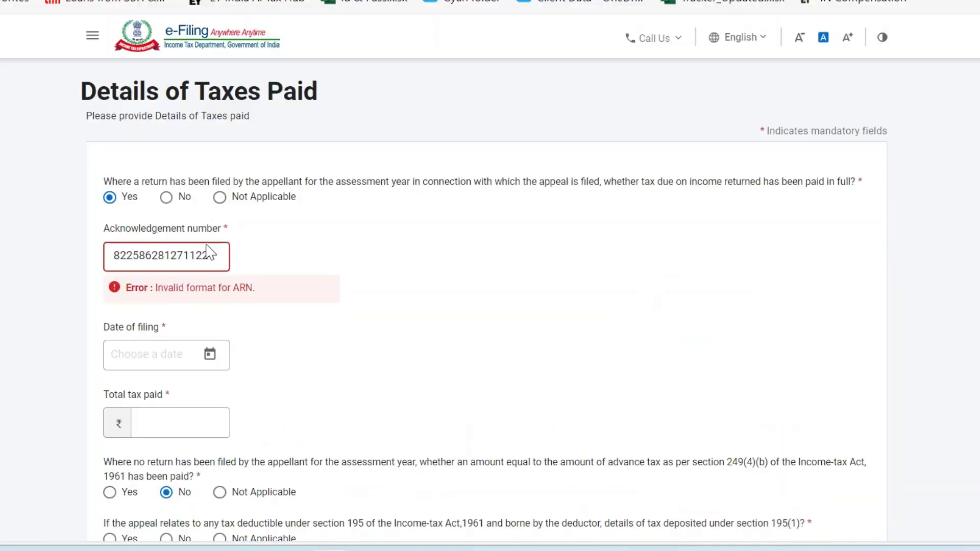
{"action": "left_click", "coordinate": [113, 256]}
{"action": "key", "text": "BackSpace"}
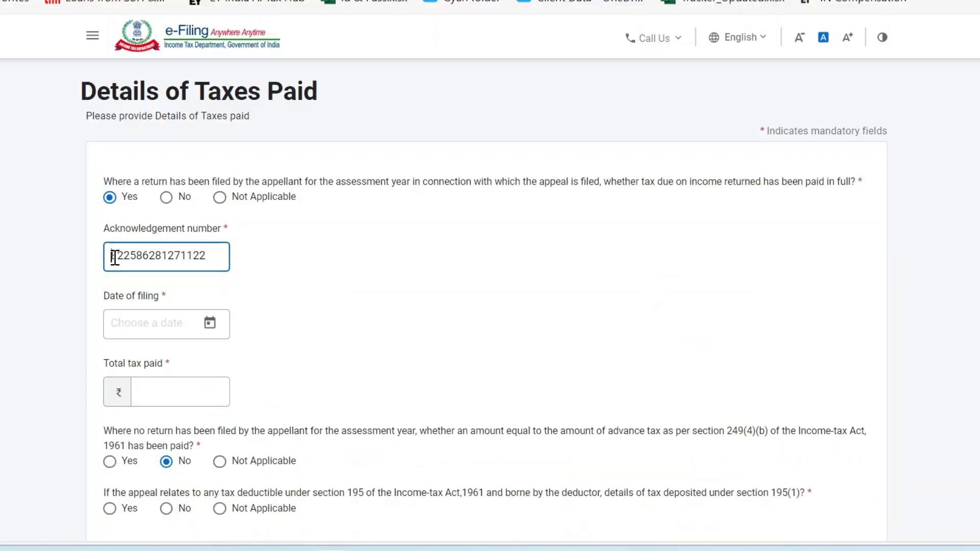
Set the date of filing the return to 17 Jan 2023.
{"action": "left_click", "coordinate": [120, 327]}
{"action": "key", "text": "alt+Tab"}
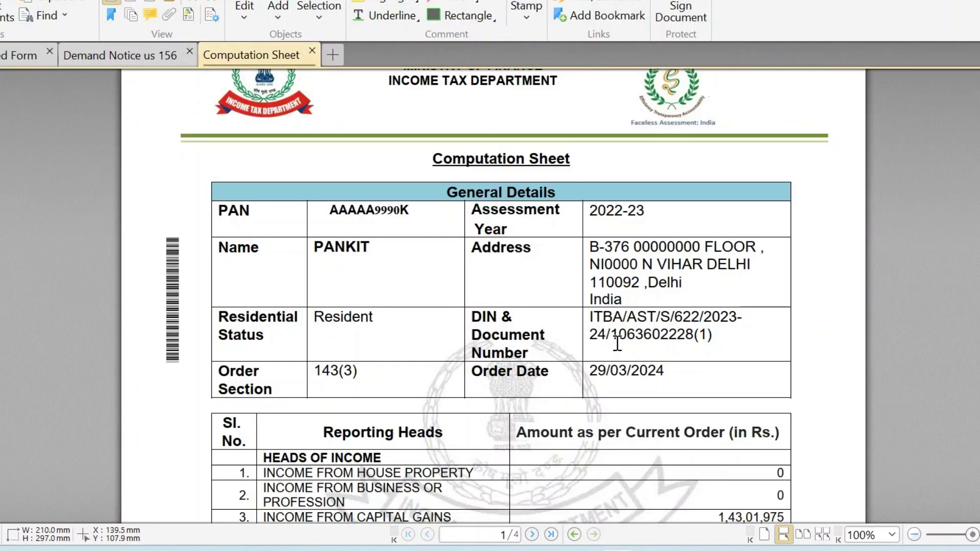
{"action": "key", "text": "alt+Tab"}
{"action": "key", "text": "alt+Tab"}
{"action": "key", "text": "alt+Tab"}
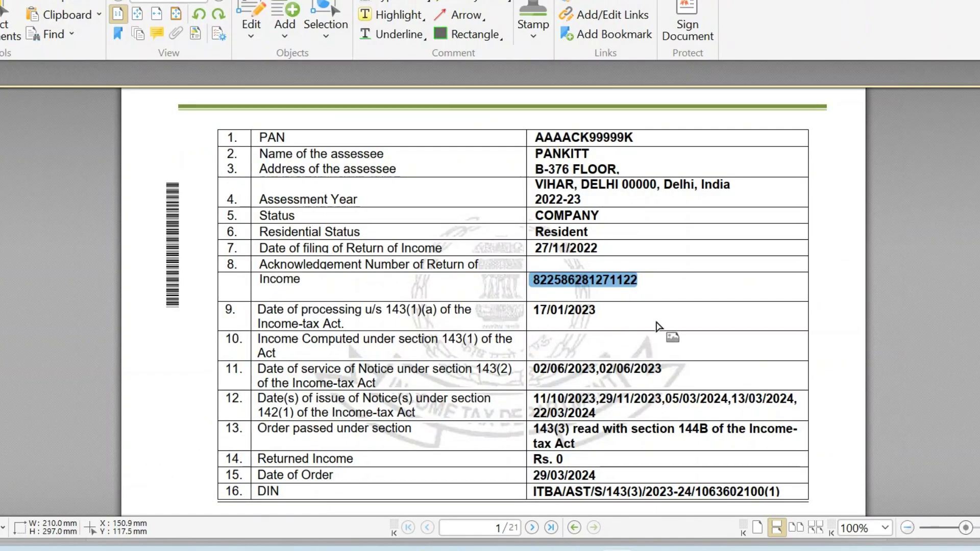
{"action": "key", "text": "alt+Tab"}
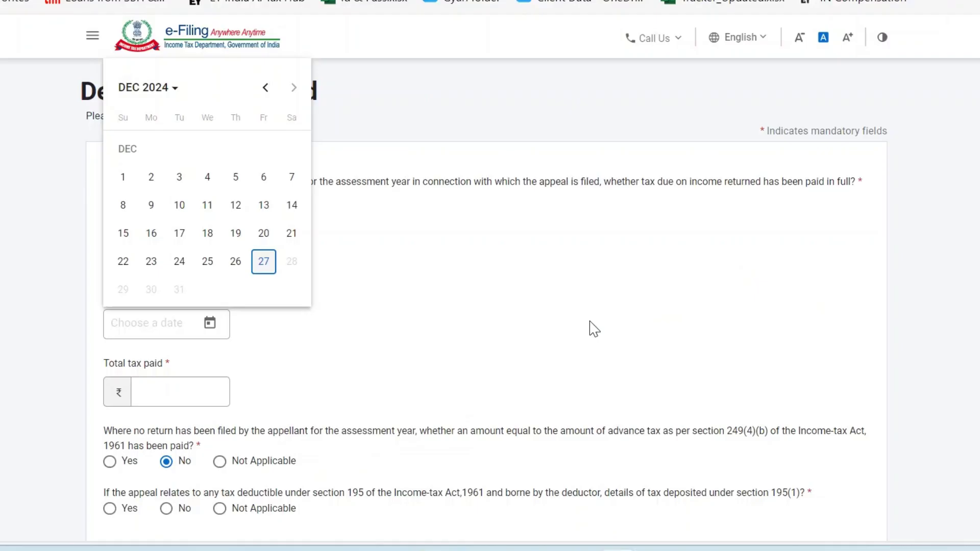
{"action": "left_click", "coordinate": [174, 94]}
{"action": "left_click", "coordinate": [281, 159]}
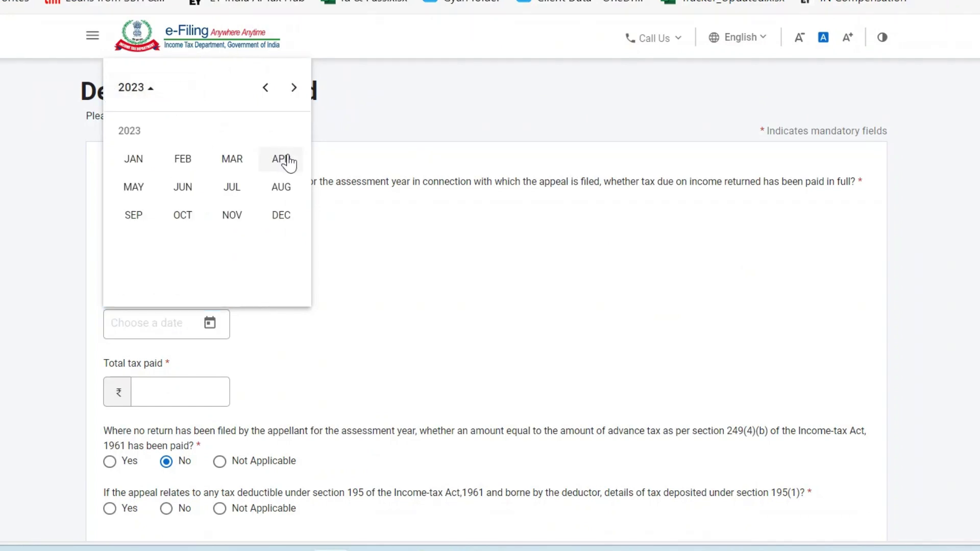
{"action": "left_click", "coordinate": [138, 162]}
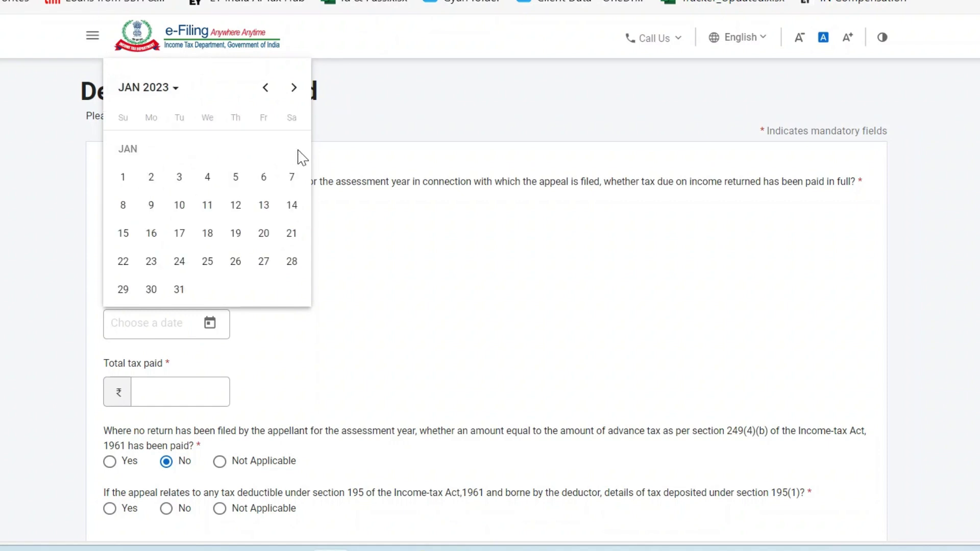
{"action": "left_click", "coordinate": [179, 232]}
Enter the total tax paid as 1,11,111.
{"action": "key", "text": "alt+Tab"}
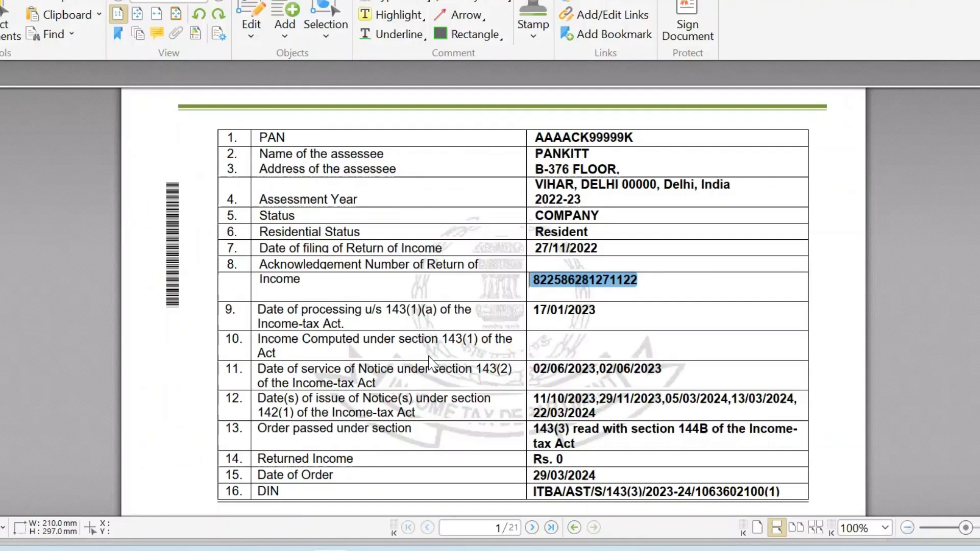
{"action": "key", "text": "alt+Tab"}
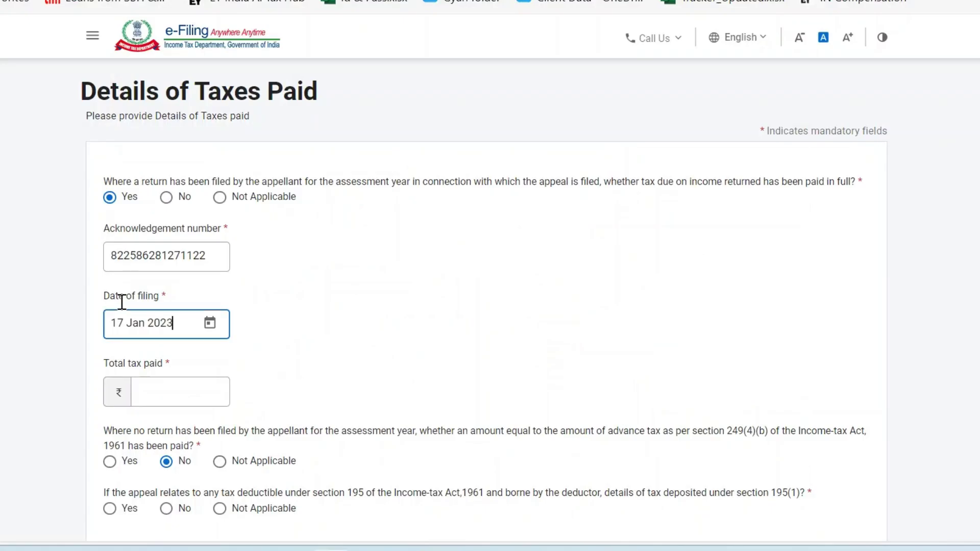
{"action": "scroll", "coordinate": [219, 333], "scroll_direction": "down", "scroll_amount": 2}
{"action": "left_click", "coordinate": [178, 256]}
{"action": "key", "text": "alt+Tab"}
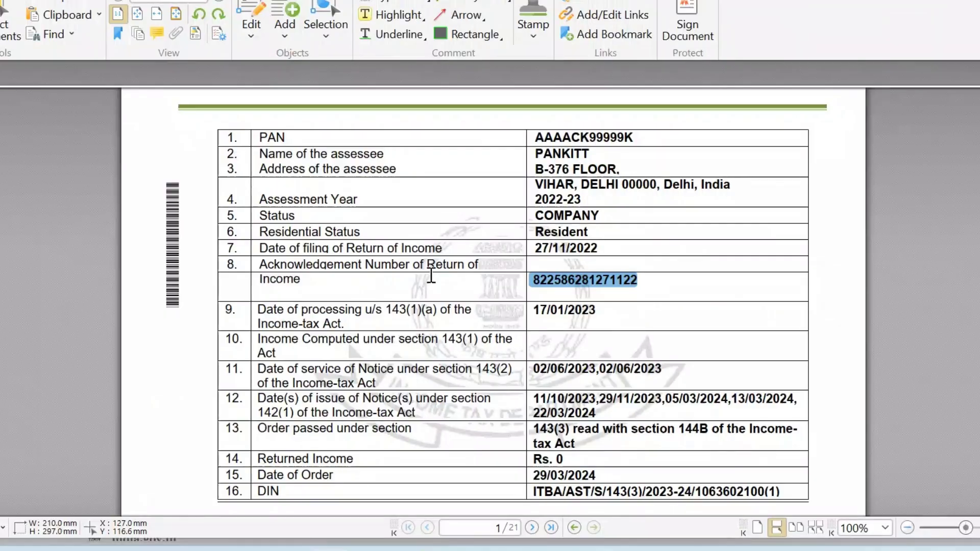
{"action": "key", "text": "alt+Tab"}
{"action": "type", "text": "1111"}
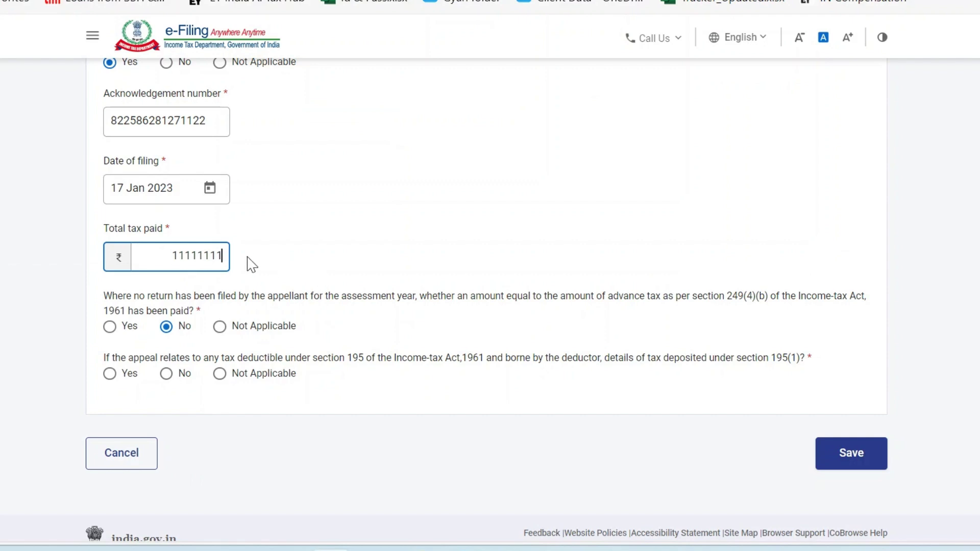
Answer Not Applicable to the section 195 question and save Details of Taxes Paid.
{"action": "scroll", "coordinate": [327, 265], "scroll_direction": "down", "scroll_amount": 1}
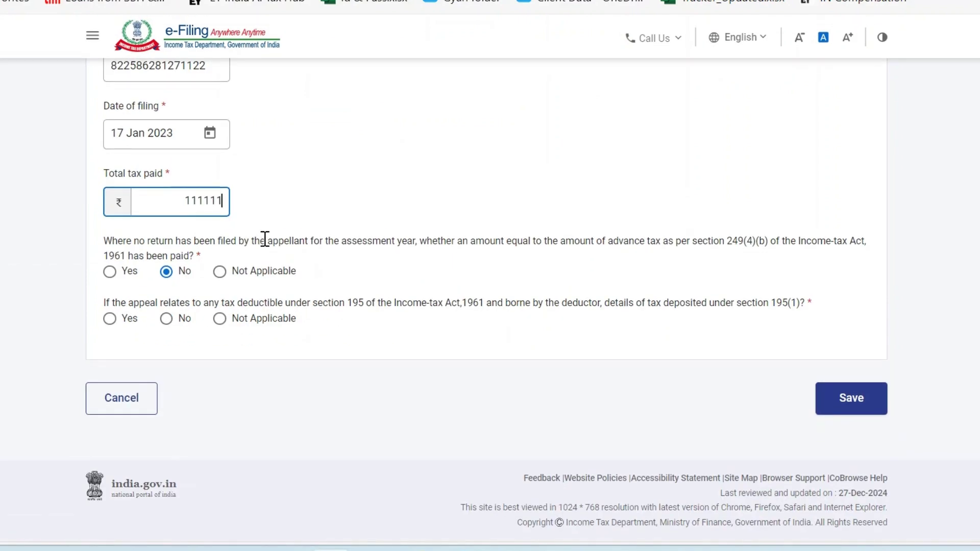
{"action": "left_click_drag", "start_coordinate": [294, 240], "coordinate": [663, 240]}
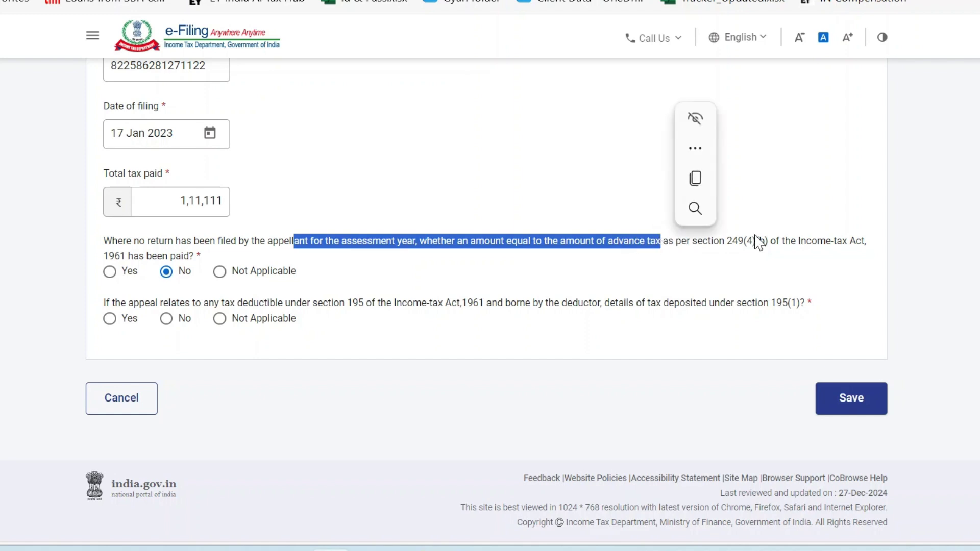
{"action": "left_click_drag", "start_coordinate": [757, 241], "coordinate": [737, 240]}
{"action": "left_click_drag", "start_coordinate": [607, 244], "coordinate": [522, 241]}
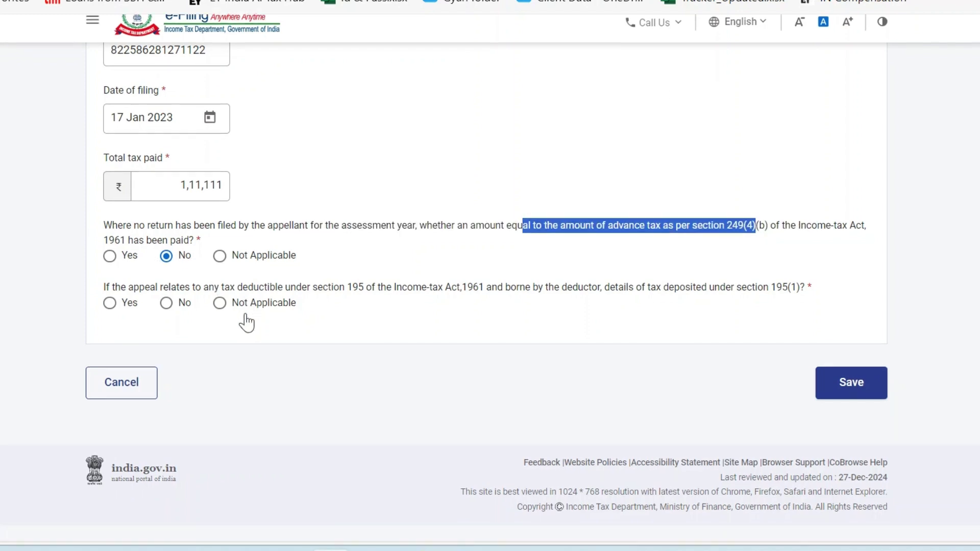
{"action": "left_click_drag", "start_coordinate": [234, 302], "coordinate": [366, 303]}
{"action": "left_click_drag", "start_coordinate": [463, 304], "coordinate": [797, 304]}
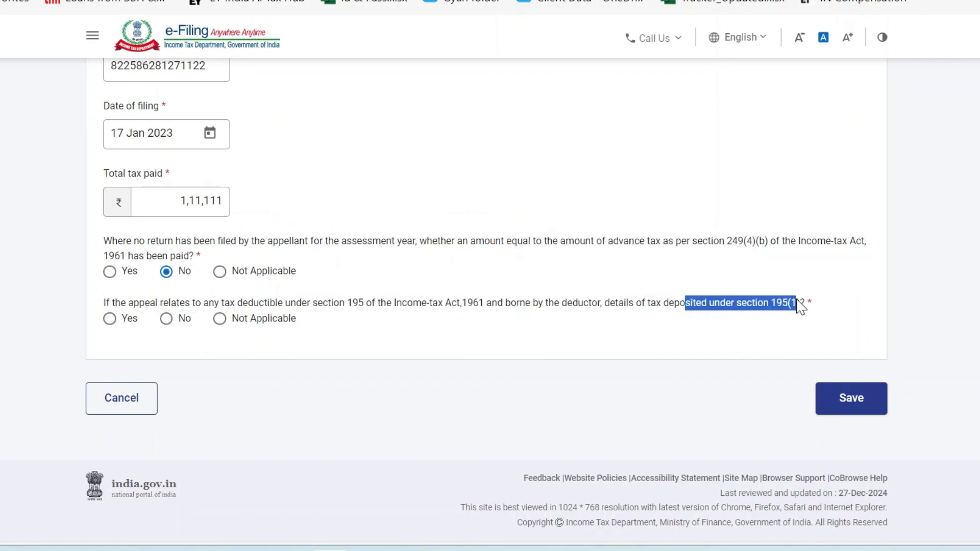
{"action": "left_click", "coordinate": [220, 319]}
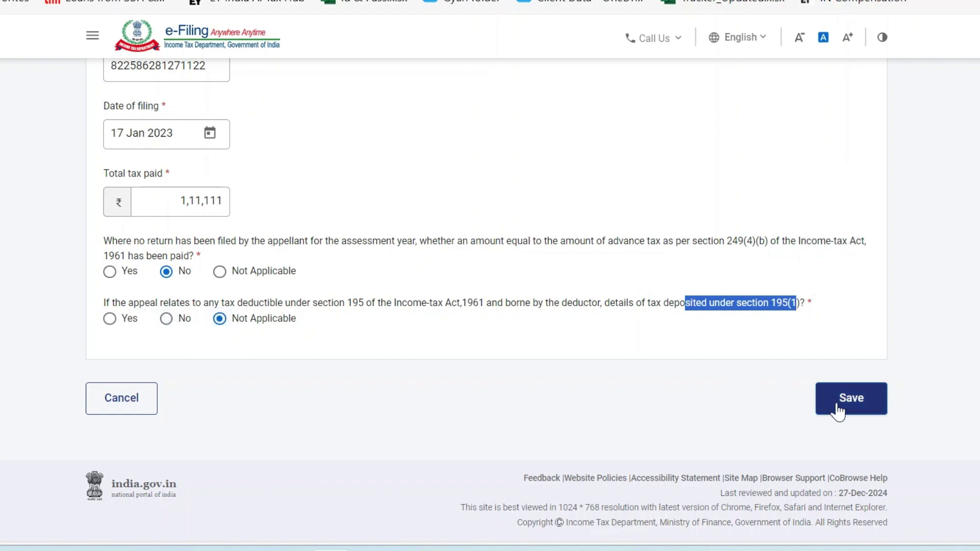
{"action": "left_click", "coordinate": [837, 411]}
{"action": "scroll", "coordinate": [455, 398], "scroll_direction": "down", "scroll_amount": 2}
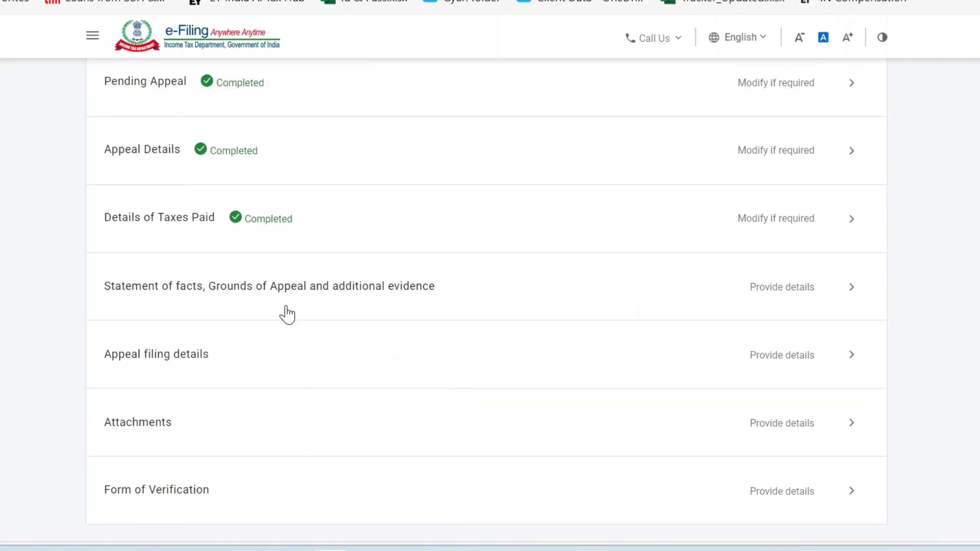
Open the Statement of facts, Grounds of Appeal and additional evidence row and read its Statement of Facts heading.
{"action": "left_click", "coordinate": [419, 295]}
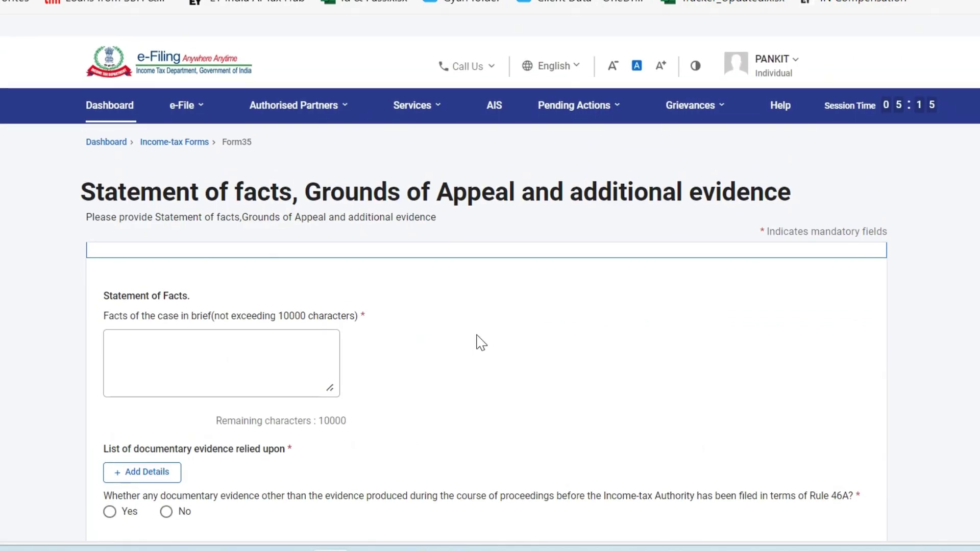
{"action": "left_click_drag", "start_coordinate": [104, 274], "coordinate": [219, 276]}
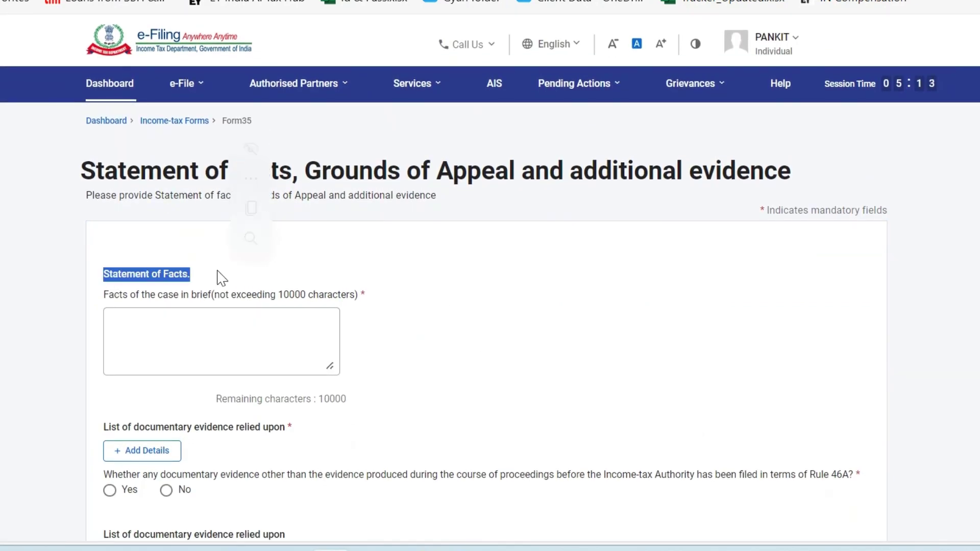
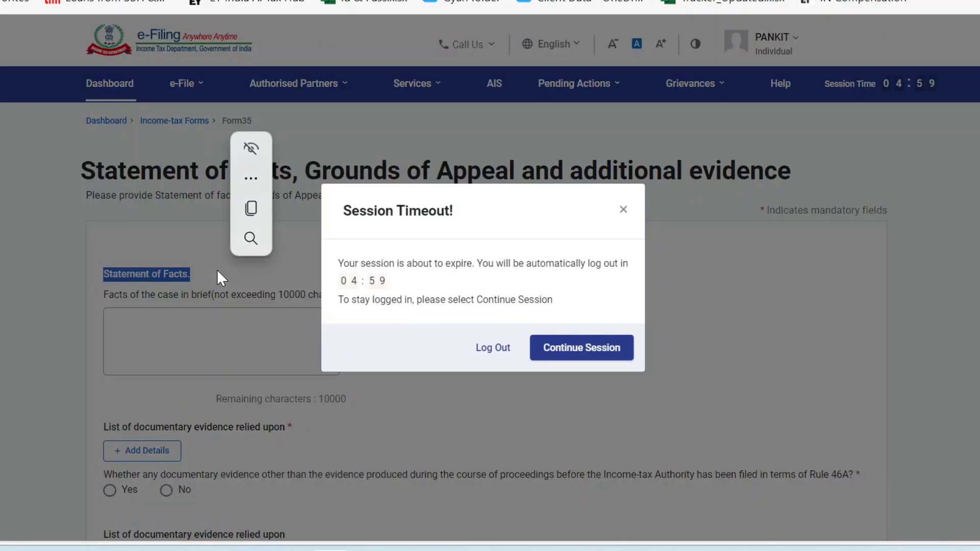
Continue the session so the portal login does not expire.
{"action": "left_click", "coordinate": [573, 349]}
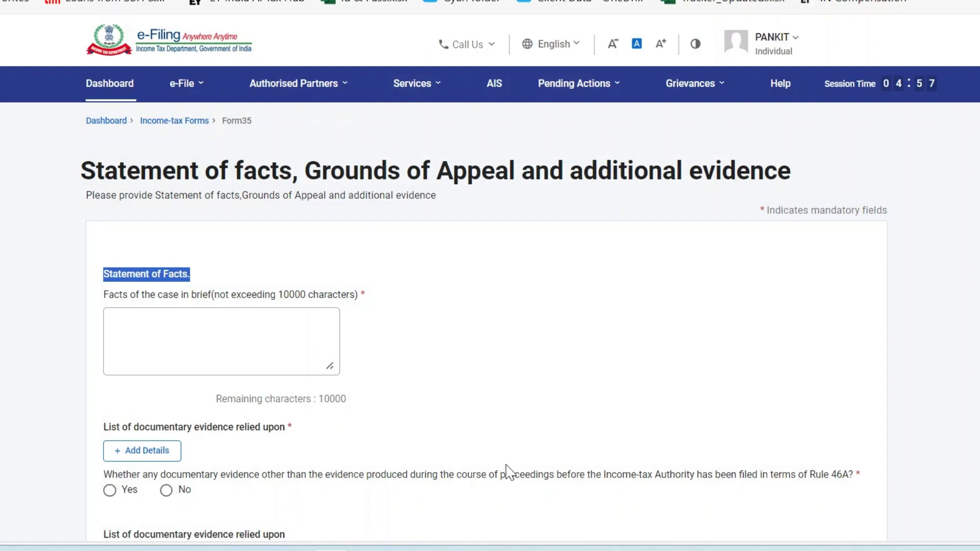
{"action": "scroll", "coordinate": [509, 472], "scroll_direction": "down", "scroll_amount": 3}
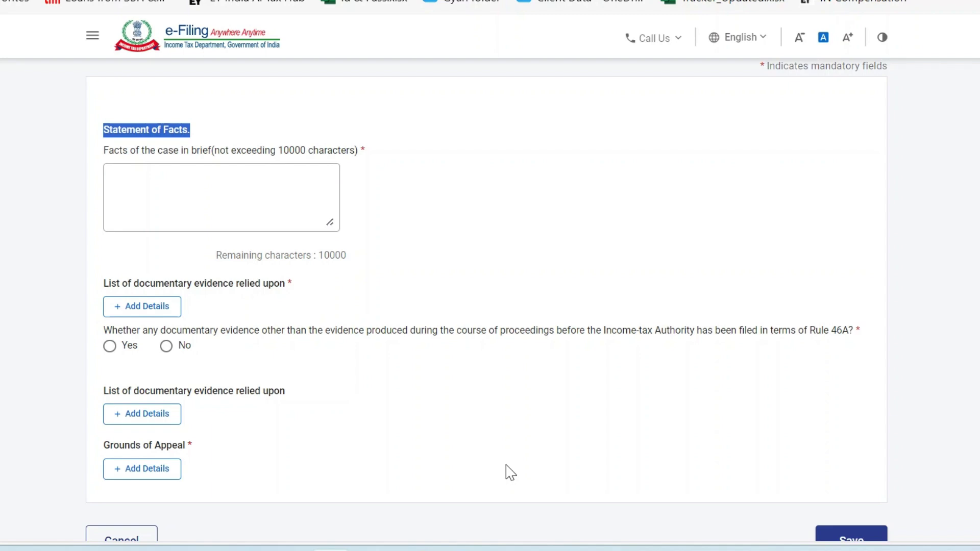
{"action": "scroll", "coordinate": [511, 472], "scroll_direction": "up", "scroll_amount": 1}
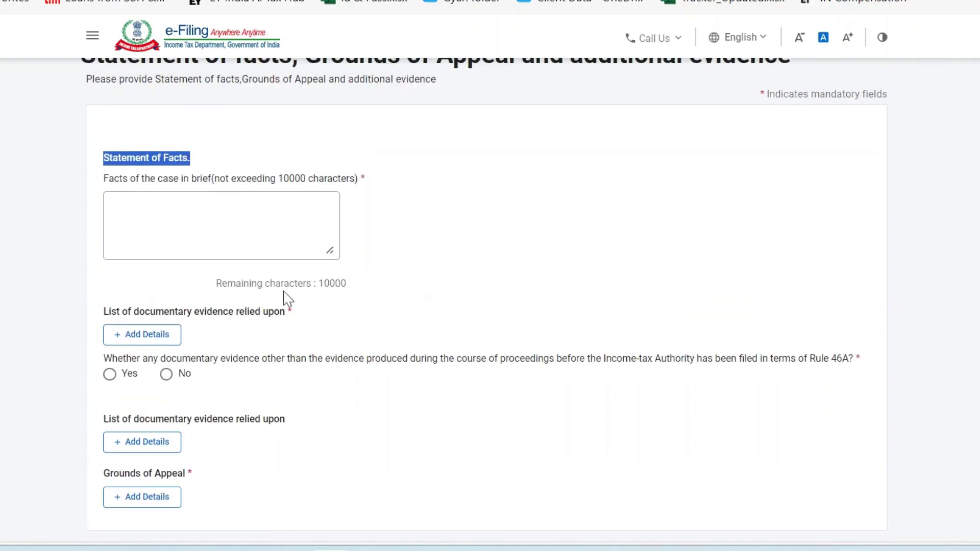
Enter 'Refer Annexure A enclosed' as the facts of the case.
{"action": "left_click", "coordinate": [178, 202]}
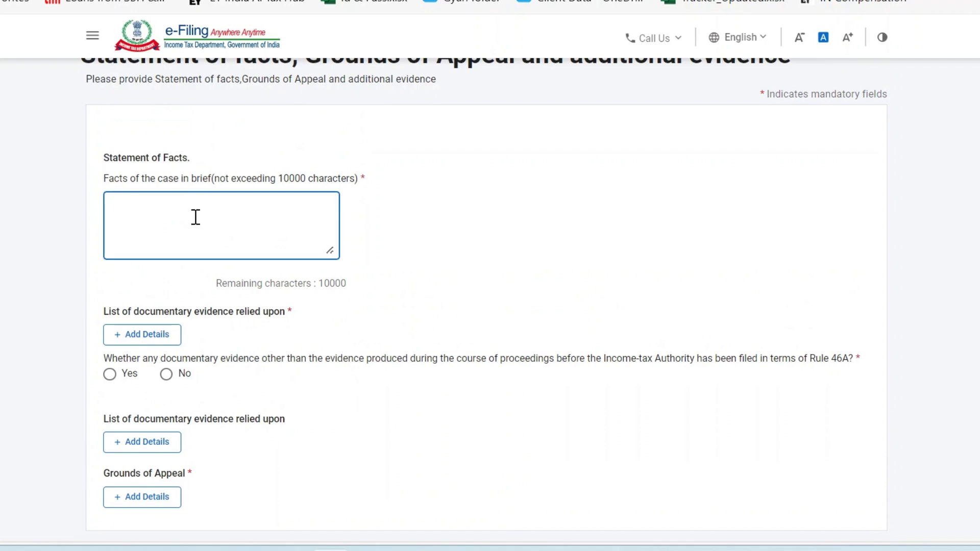
{"action": "type", "text": "Re"}
{"action": "type", "text": "fw"}
{"action": "type", "text": "r Annexure A enclosed"}
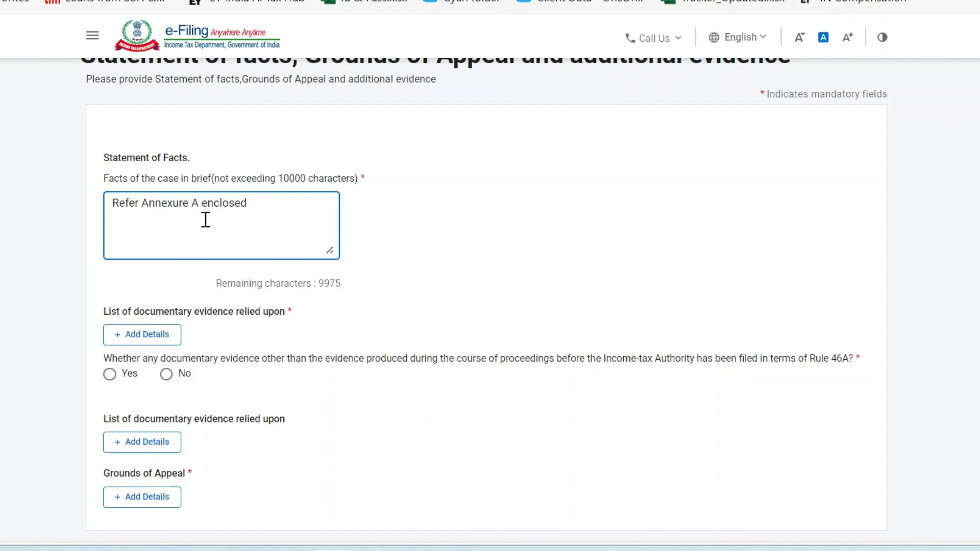
{"action": "left_click_drag", "start_coordinate": [262, 202], "coordinate": [110, 204]}
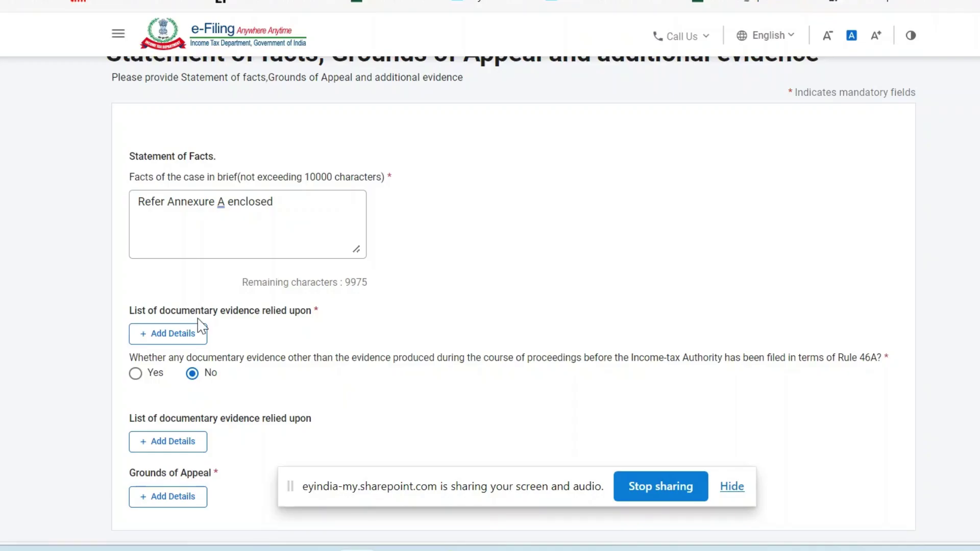
Add documentary evidence named 'Assessment Order' with 'Assessment Order' as its description.
{"action": "scroll", "coordinate": [255, 359], "scroll_direction": "down", "scroll_amount": 1}
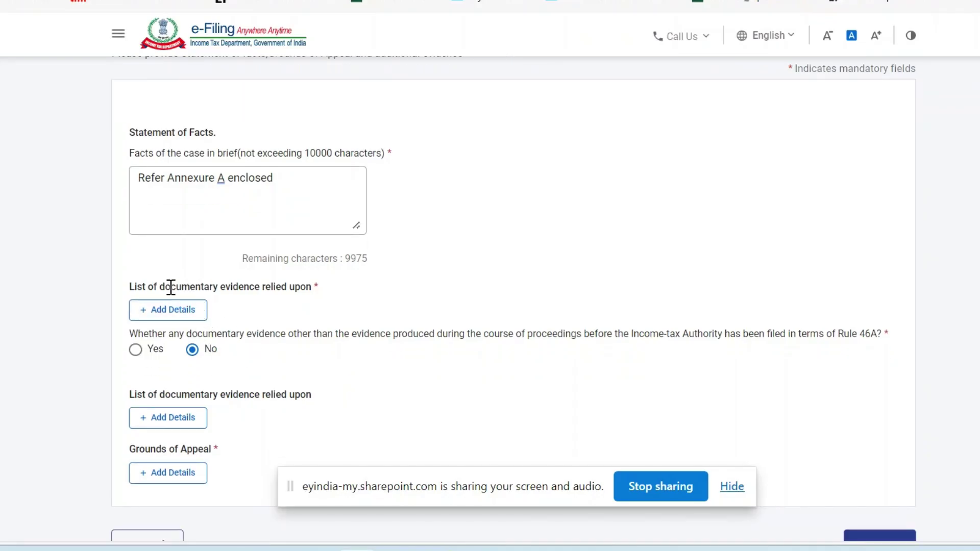
{"action": "left_click_drag", "start_coordinate": [175, 286], "coordinate": [312, 287]}
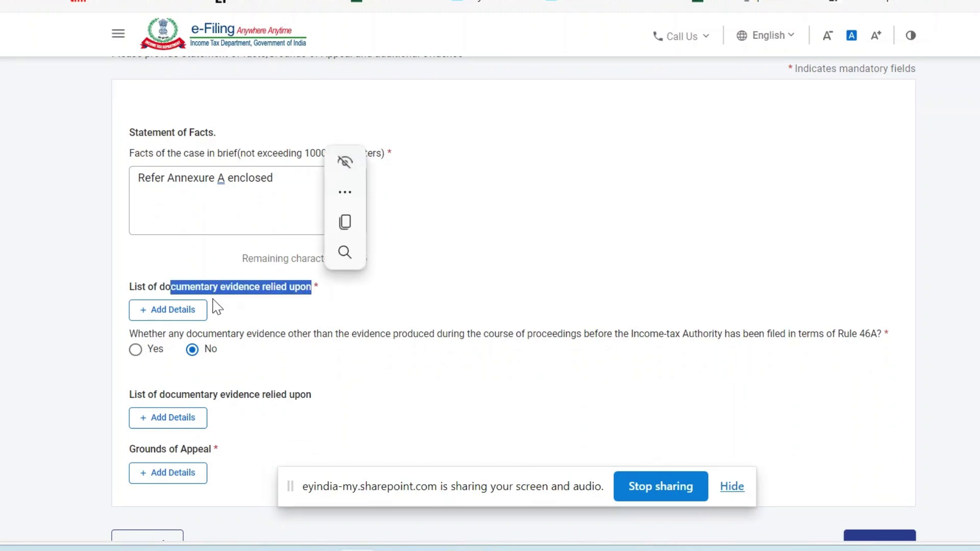
{"action": "left_click", "coordinate": [187, 313]}
{"action": "scroll", "coordinate": [240, 328], "scroll_direction": "down", "scroll_amount": 3}
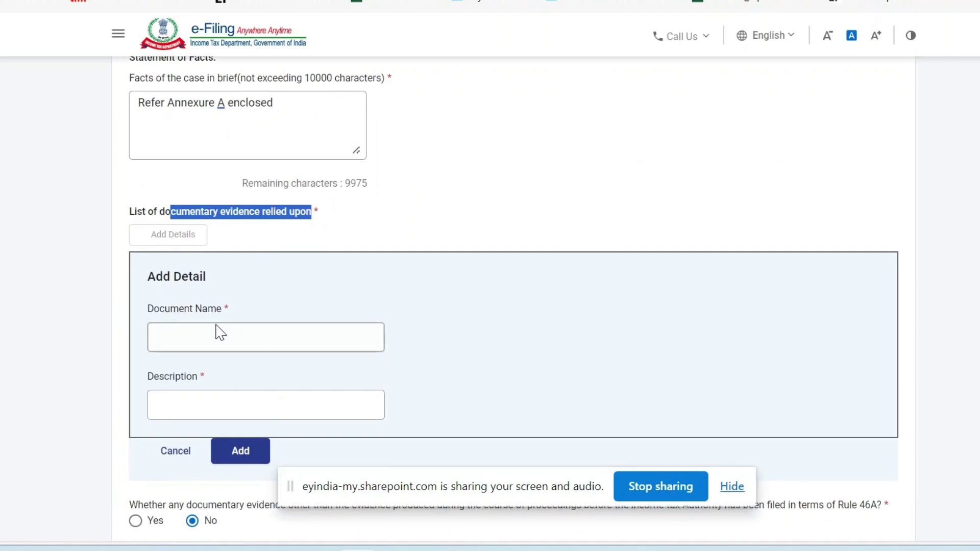
{"action": "left_click", "coordinate": [224, 335]}
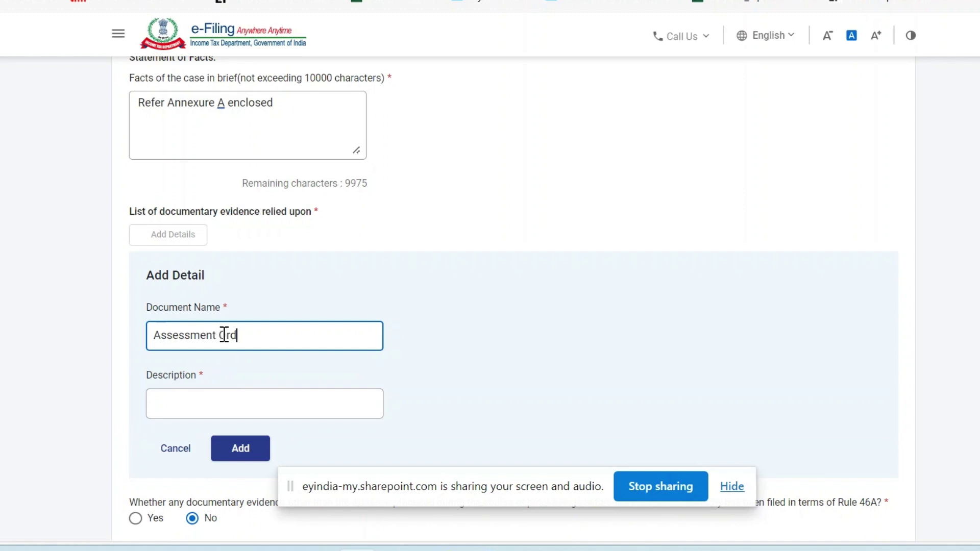
{"action": "left_click", "coordinate": [258, 403]}
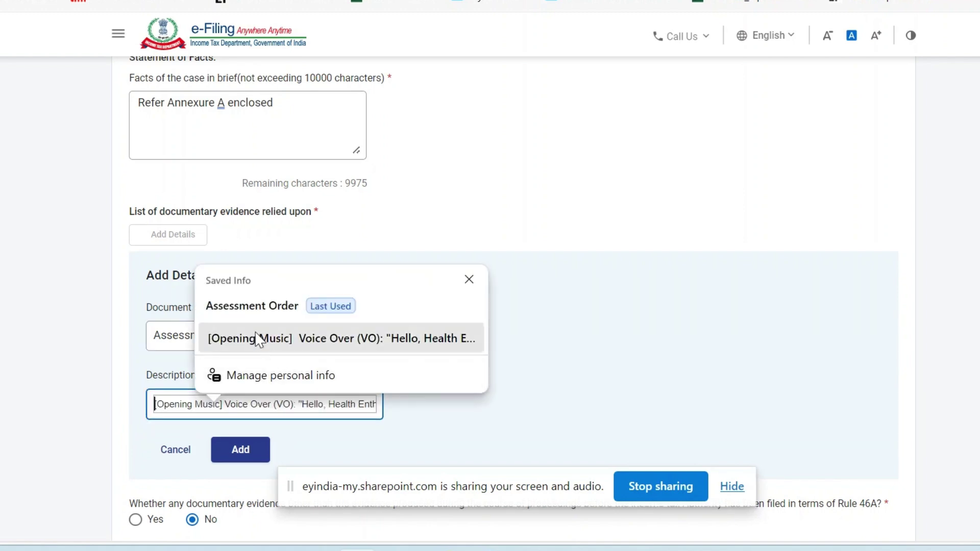
{"action": "left_click", "coordinate": [175, 341]}
{"action": "left_click_drag", "start_coordinate": [254, 335], "coordinate": [138, 350]}
{"action": "key", "text": "ctrl+c"}
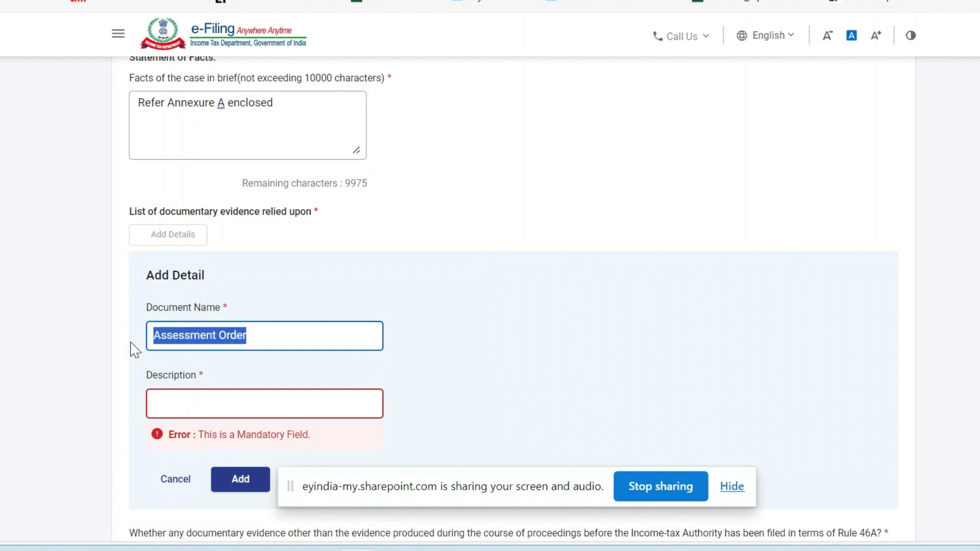
{"action": "left_click", "coordinate": [207, 410]}
{"action": "key", "text": "ctrl+v"}
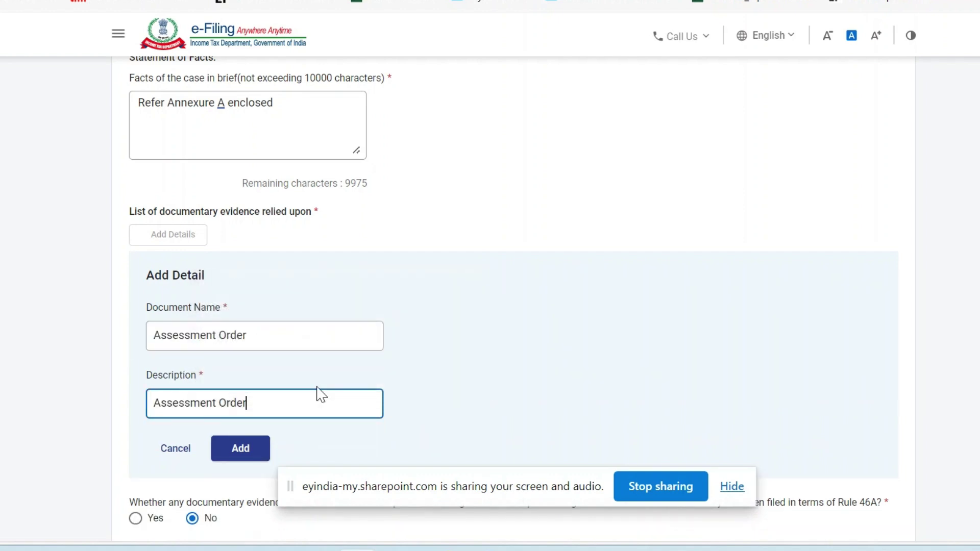
{"action": "scroll", "coordinate": [317, 393], "scroll_direction": "down", "scroll_amount": 1}
{"action": "left_click", "coordinate": [231, 390]}
Review the wording of the Rule 46A additional-evidence question.
{"action": "scroll", "coordinate": [384, 377], "scroll_direction": "down", "scroll_amount": 2}
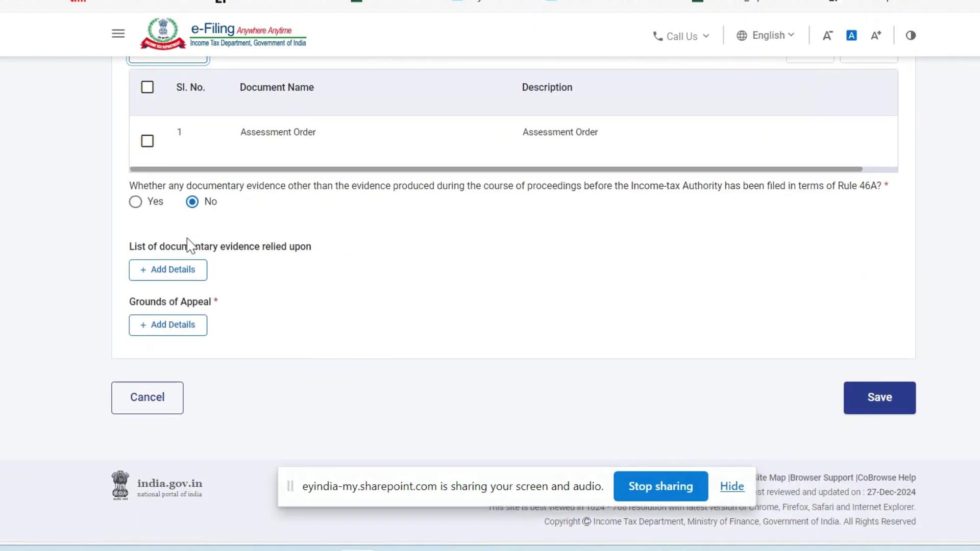
{"action": "left_click_drag", "start_coordinate": [158, 187], "coordinate": [518, 186]}
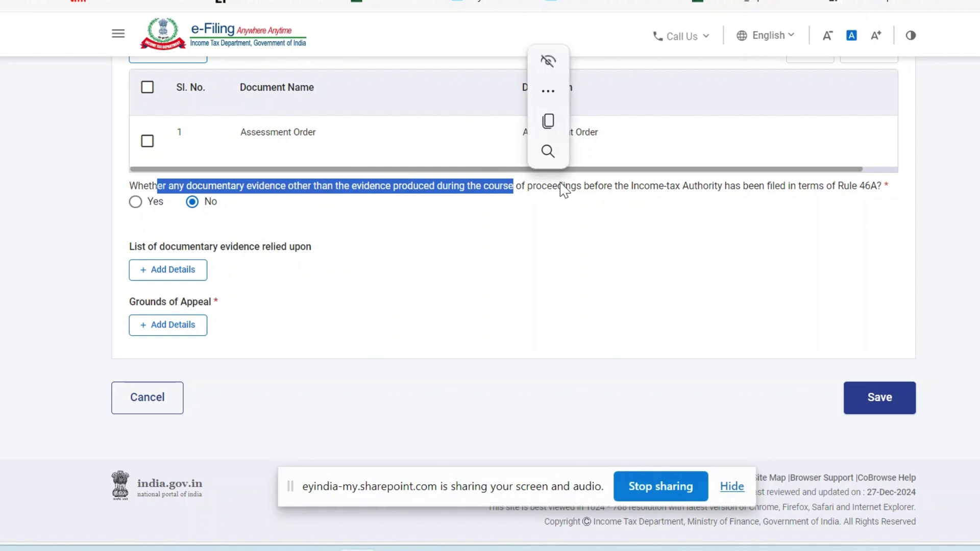
{"action": "left_click_drag", "start_coordinate": [581, 186], "coordinate": [887, 188]}
{"action": "left_click_drag", "start_coordinate": [375, 187], "coordinate": [522, 189]}
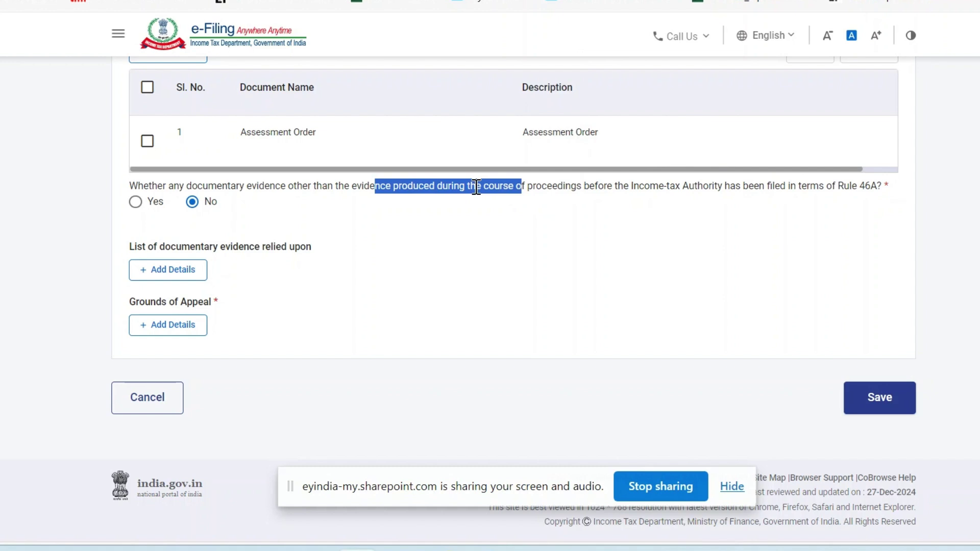
{"action": "left_click_drag", "start_coordinate": [342, 186], "coordinate": [438, 185]}
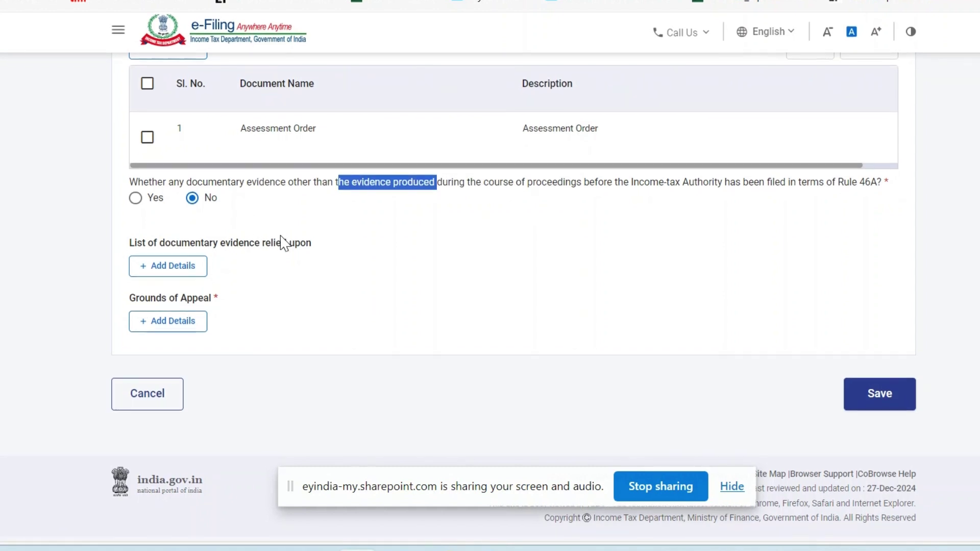
Start a new ground of appeal with relevant section 'refer Annexure B enclosed'.
{"action": "left_click", "coordinate": [171, 330]}
{"action": "left_click", "coordinate": [202, 252]}
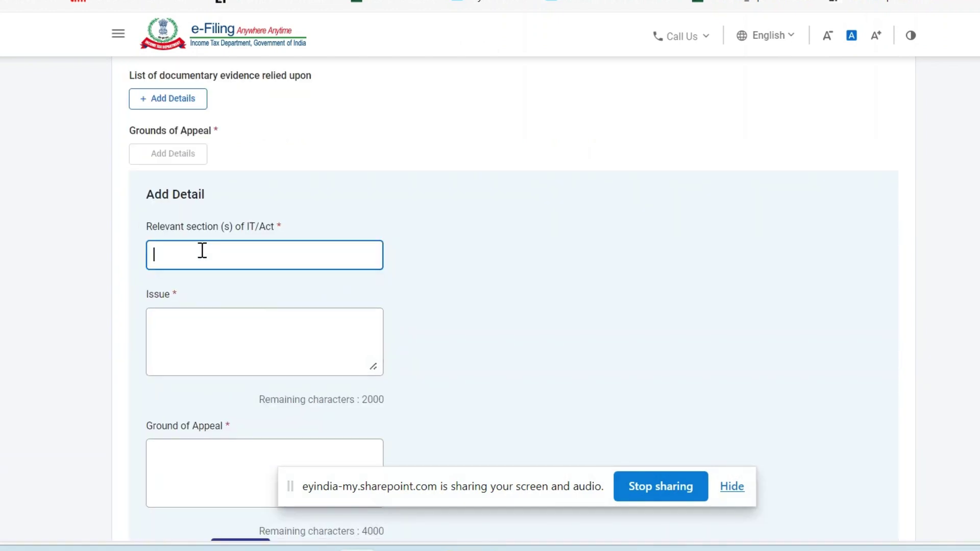
{"action": "scroll", "coordinate": [168, 201], "scroll_direction": "up", "scroll_amount": 1}
{"action": "left_click_drag", "start_coordinate": [128, 182], "coordinate": [243, 190]}
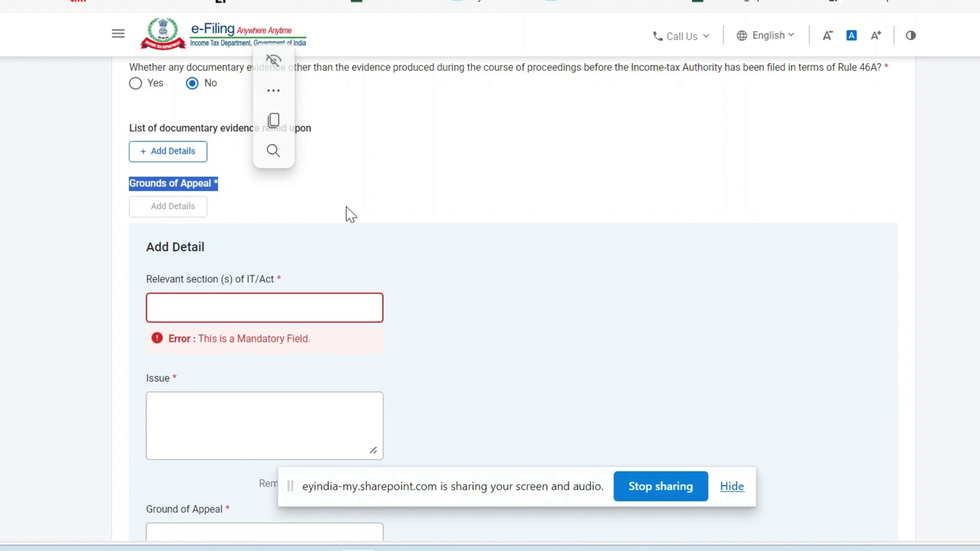
{"action": "left_click", "coordinate": [260, 305]}
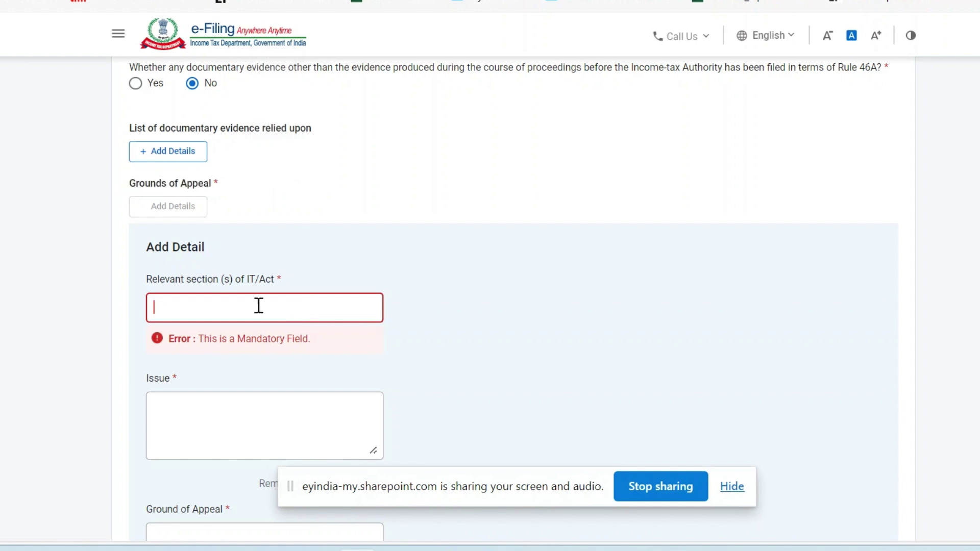
{"action": "type", "text": "Annexure B"}
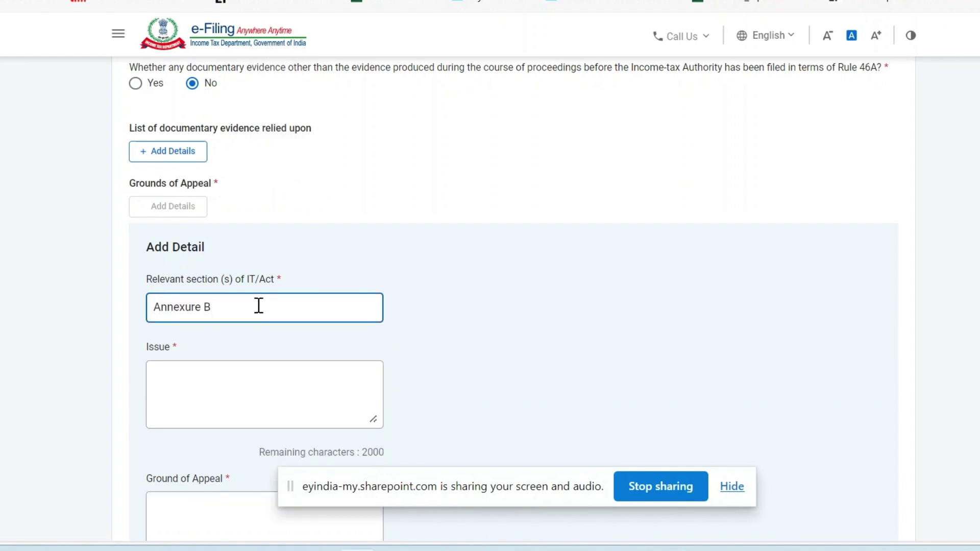
{"action": "type", "text": "rel"}
{"action": "key", "text": "BackSpace"}
{"action": "key", "text": "BackSpace"}
{"action": "type", "text": "efer"}
{"action": "key", "text": "BackSpace"}
{"action": "key", "text": "BackSpace"}
{"action": "type", "text": "r"}
{"action": "key", "text": "BackSpace"}
{"action": "type", "text": "er"}
{"action": "key", "text": "Right"}
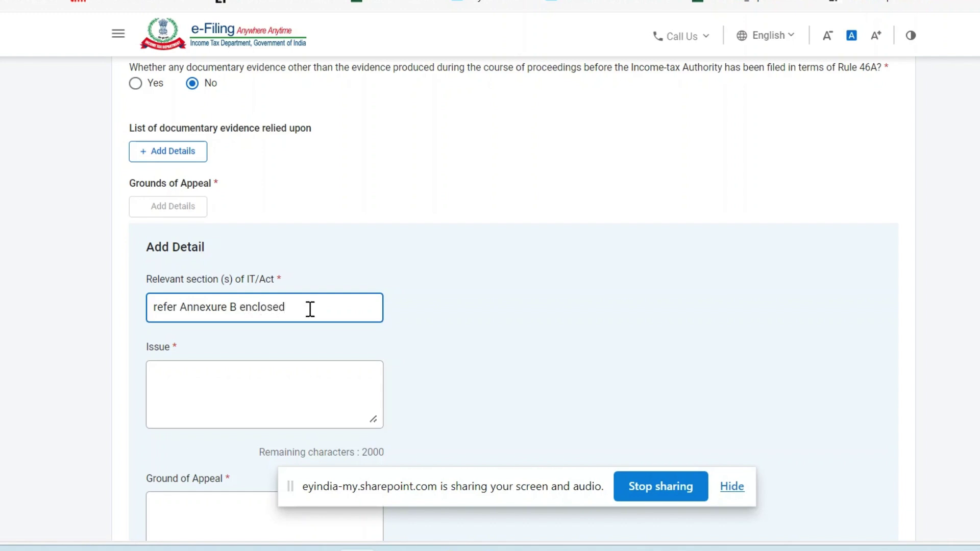
Reuse that text for Issue and Ground of Appeal, add the ground, and save the section.
{"action": "left_click_drag", "start_coordinate": [309, 308], "coordinate": [115, 306]}
{"action": "key", "text": "ctrl+c"}
{"action": "left_click", "coordinate": [214, 381]}
{"action": "key", "text": "ctrl+v"}
{"action": "scroll", "coordinate": [212, 379], "scroll_direction": "down", "scroll_amount": 4}
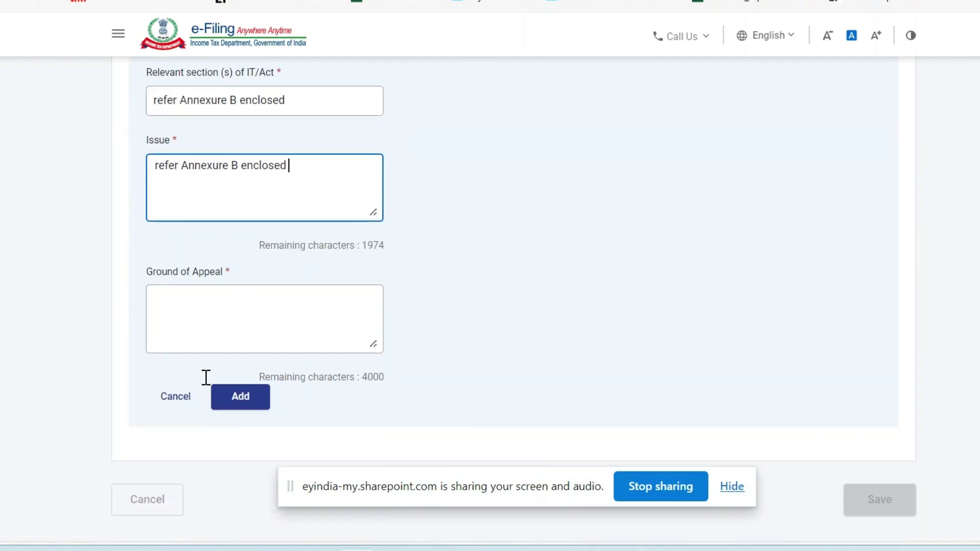
{"action": "left_click", "coordinate": [177, 328]}
{"action": "key", "text": "ctrl+v"}
{"action": "scroll", "coordinate": [284, 315], "scroll_direction": "down", "scroll_amount": 2}
{"action": "scroll", "coordinate": [285, 315], "scroll_direction": "up", "scroll_amount": 3}
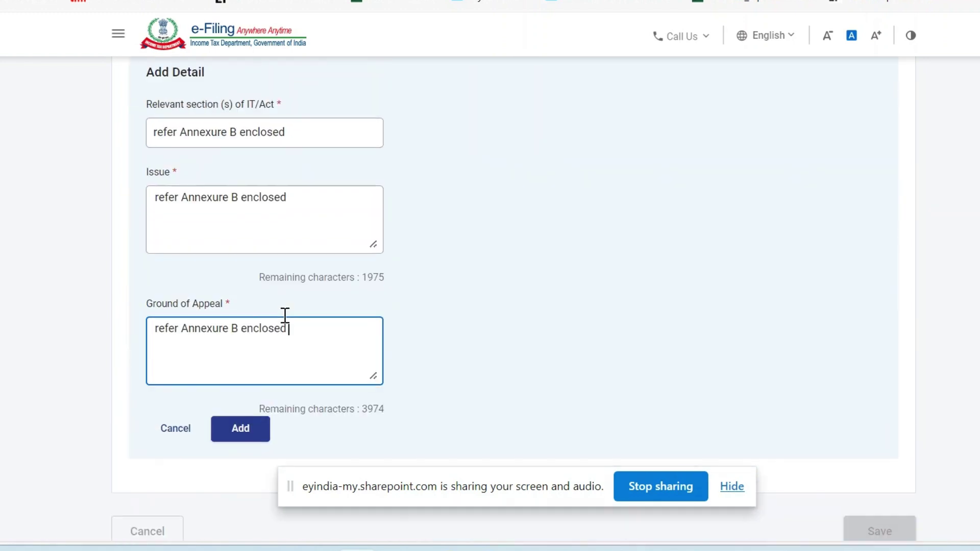
{"action": "left_click", "coordinate": [249, 435]}
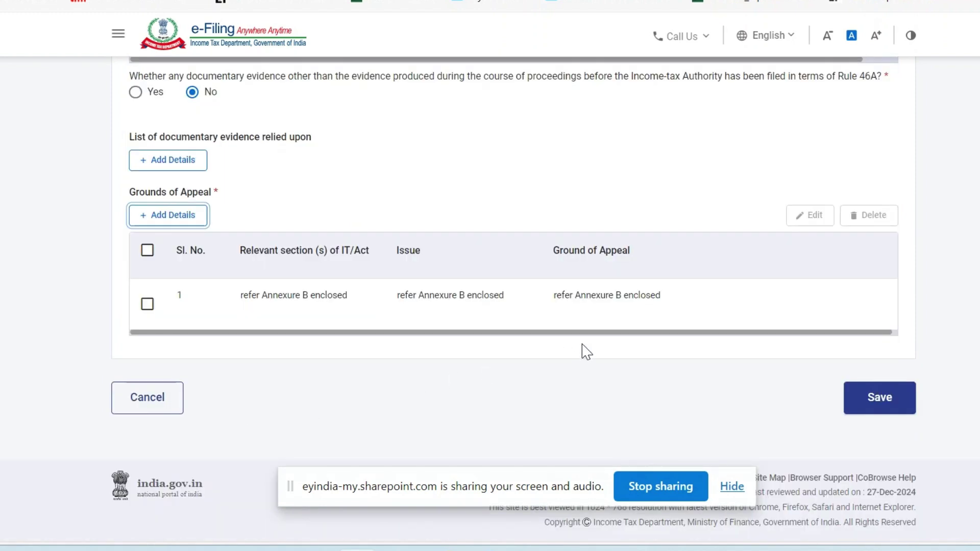
{"action": "left_click", "coordinate": [892, 403]}
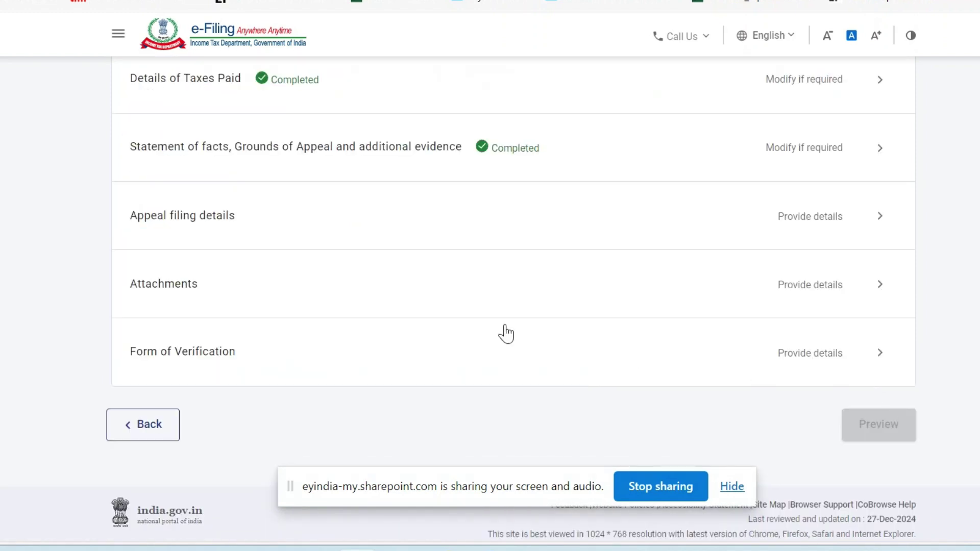
Open Appeal filing details and answer No to 'Whether there is delay in filing appeal?'.
{"action": "scroll", "coordinate": [503, 333], "scroll_direction": "up", "scroll_amount": 2}
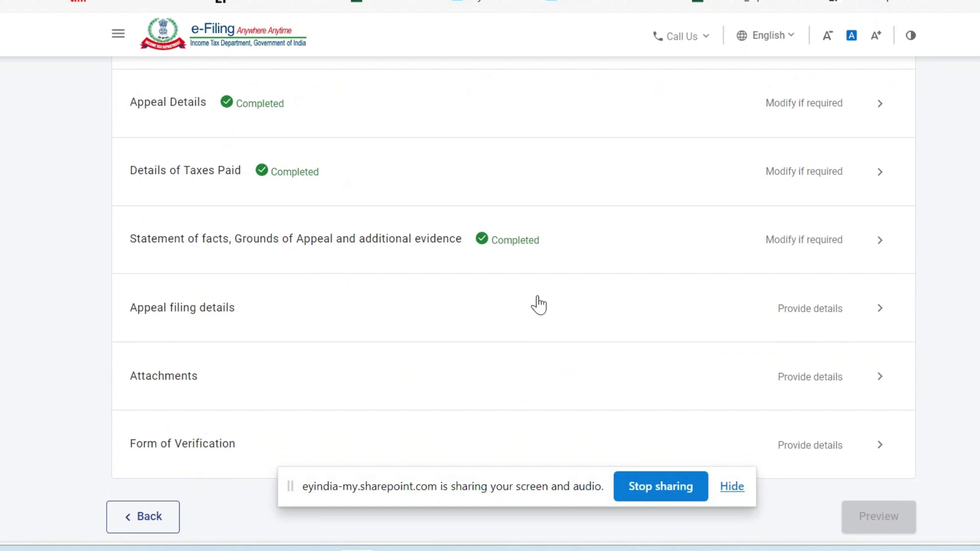
{"action": "left_click", "coordinate": [740, 488]}
{"action": "left_click", "coordinate": [790, 299]}
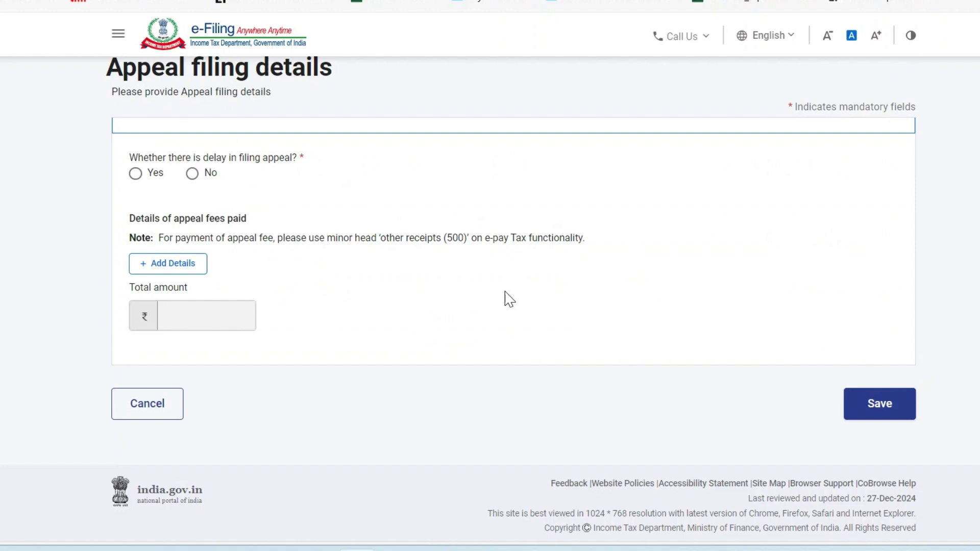
{"action": "scroll", "coordinate": [510, 299], "scroll_direction": "up", "scroll_amount": 3}
{"action": "left_click_drag", "start_coordinate": [147, 260], "coordinate": [326, 269]}
{"action": "left_click", "coordinate": [329, 272]}
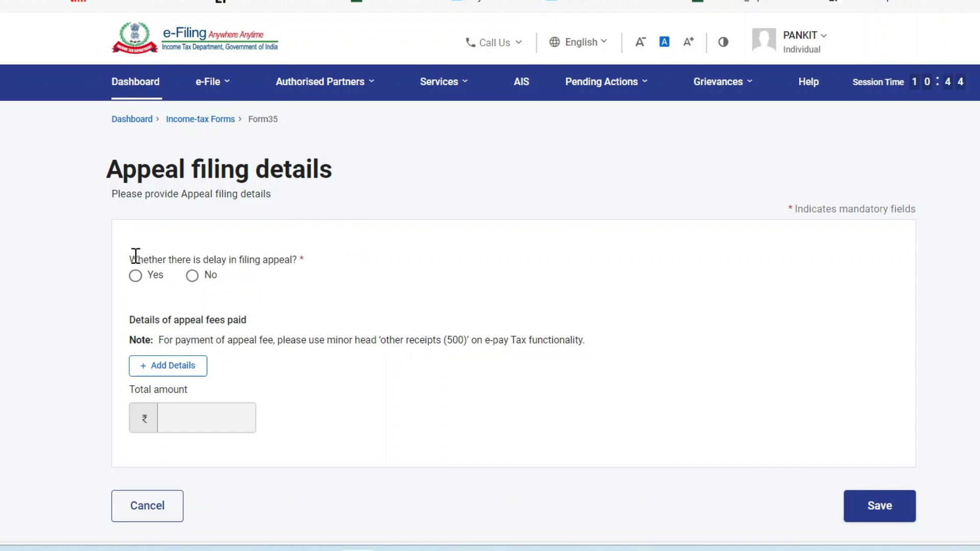
{"action": "left_click_drag", "start_coordinate": [136, 256], "coordinate": [323, 287]}
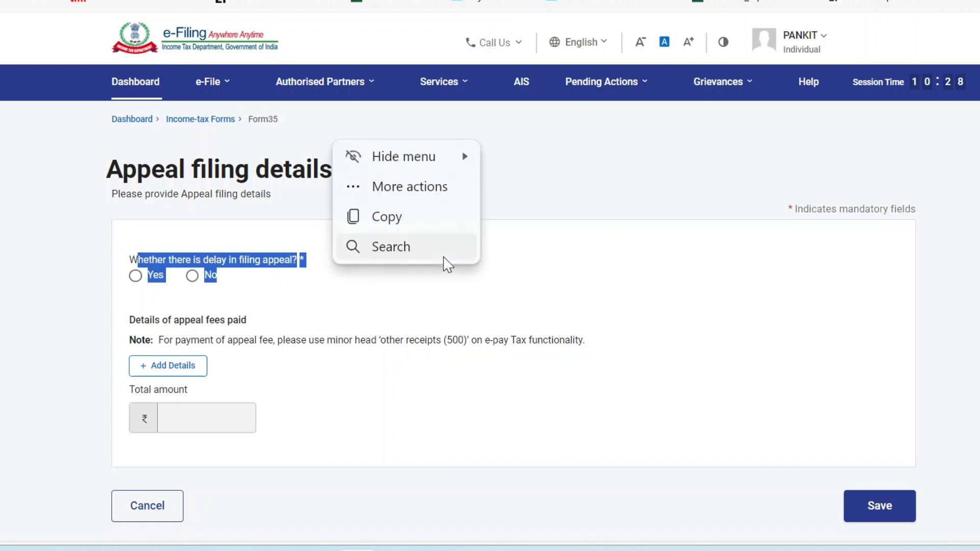
{"action": "left_click", "coordinate": [442, 258]}
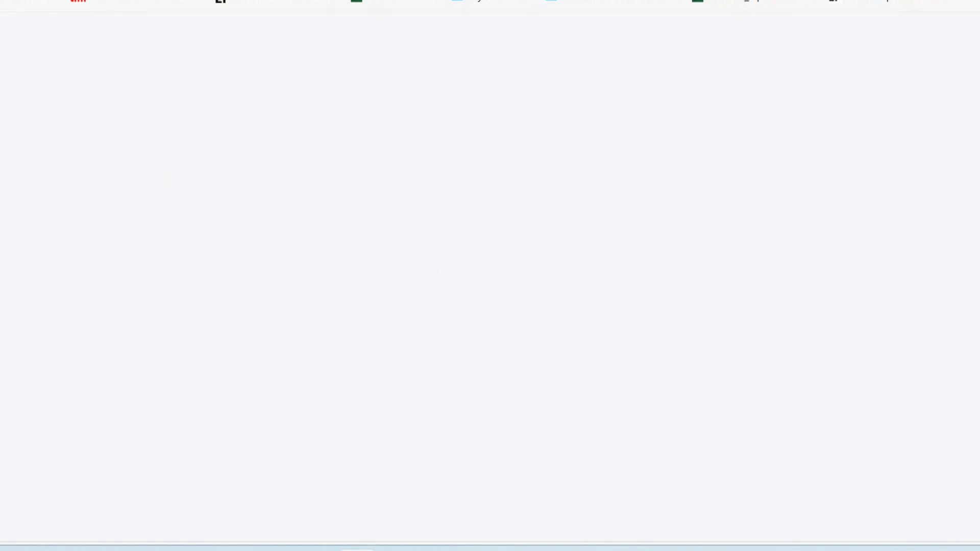
{"action": "left_click", "coordinate": [422, 274]}
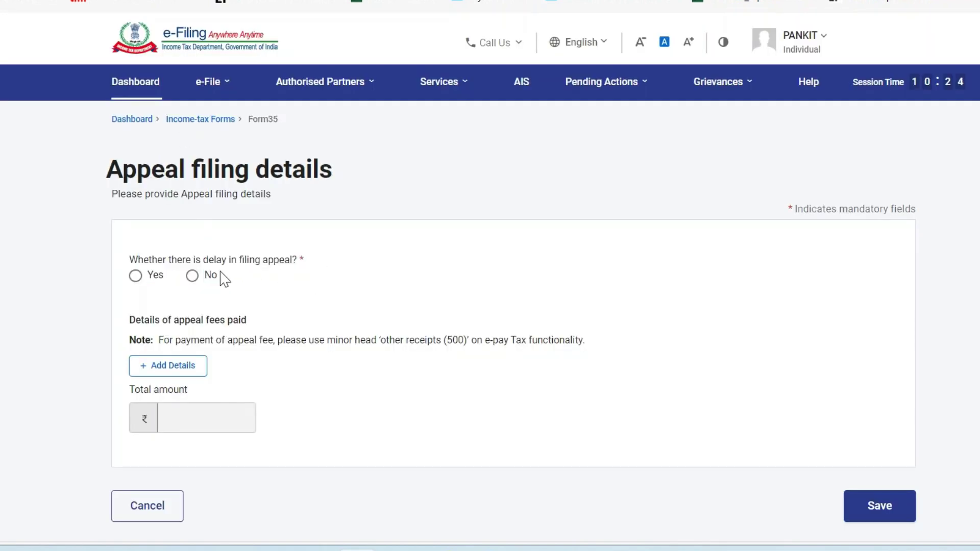
{"action": "left_click", "coordinate": [194, 279]}
{"action": "scroll", "coordinate": [280, 346], "scroll_direction": "down", "scroll_amount": 2}
Start an appeal-fee entry with BSR code 1222333, payment date 26 Dec 2024, and an amount.
{"action": "left_click", "coordinate": [156, 280]}
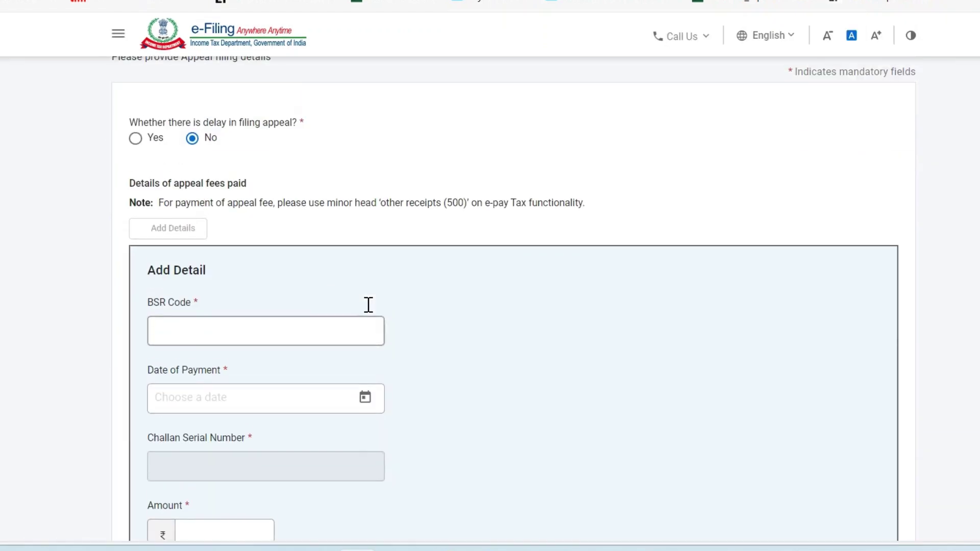
{"action": "left_click", "coordinate": [254, 333]}
{"action": "type", "text": "1222333"}
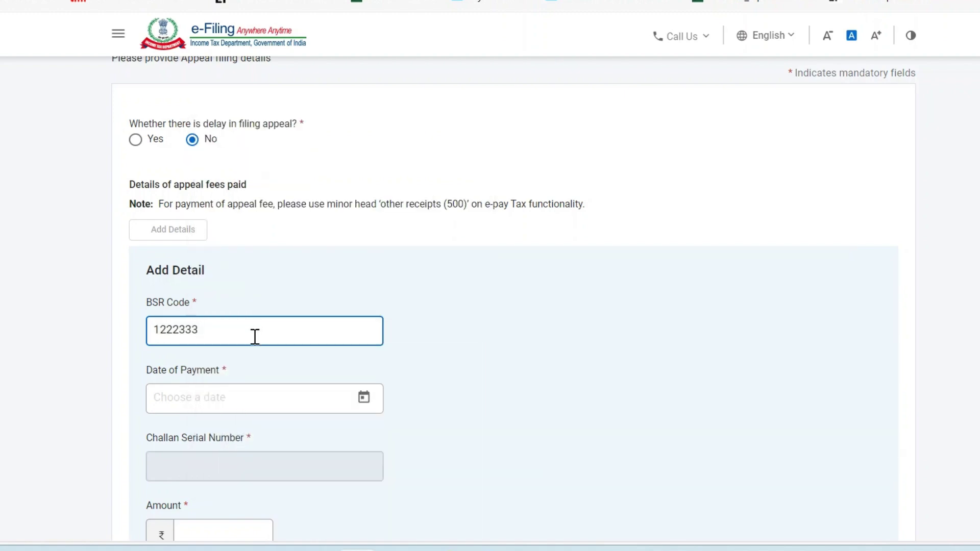
{"action": "left_click", "coordinate": [287, 397]}
{"action": "left_click", "coordinate": [360, 398]}
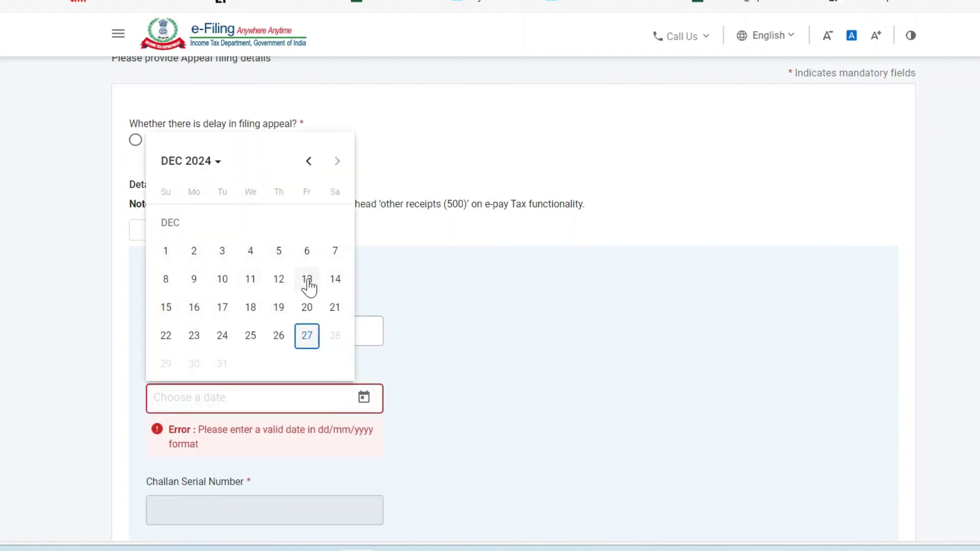
{"action": "left_click", "coordinate": [285, 337]}
{"action": "scroll", "coordinate": [470, 332], "scroll_direction": "down", "scroll_amount": 3}
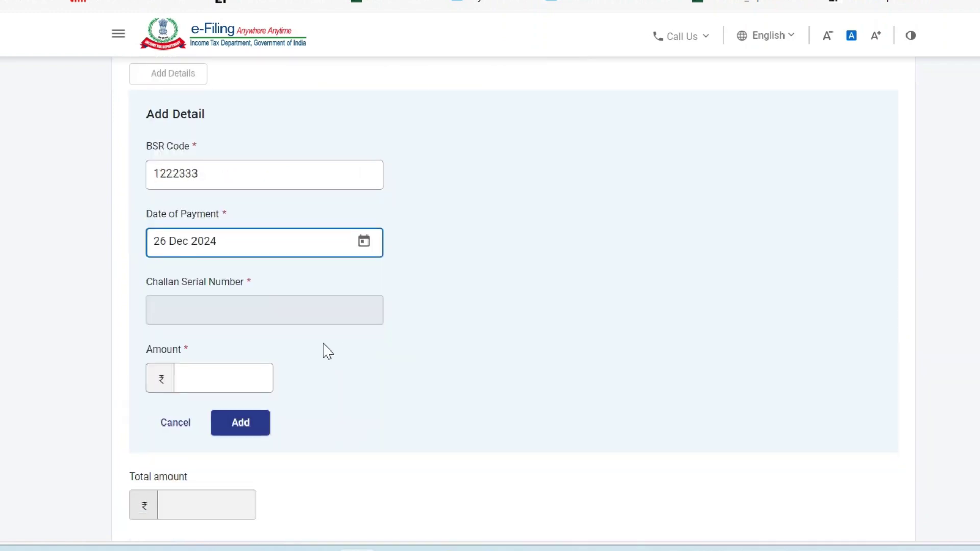
{"action": "left_click", "coordinate": [228, 374]}
{"action": "type", "text": "1"}
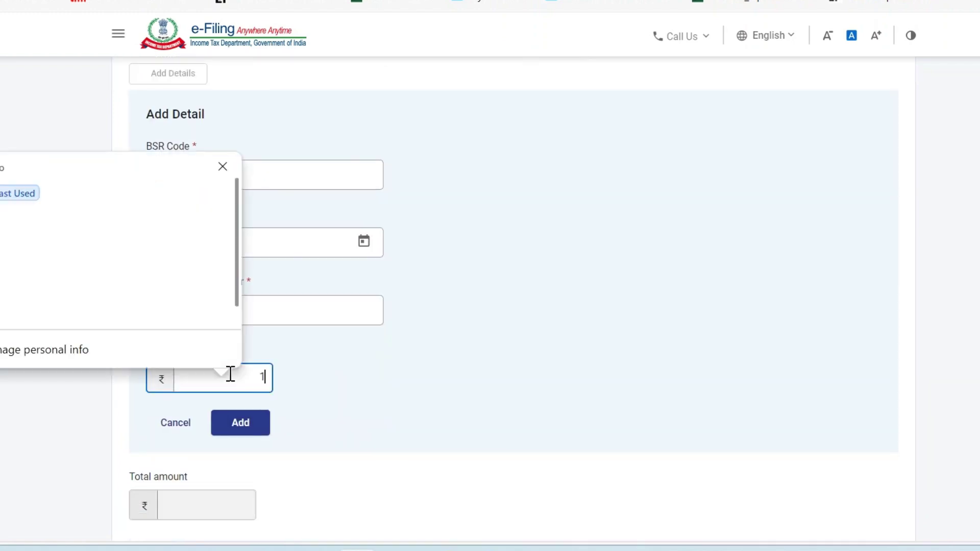
{"action": "type", "text": "0000"}
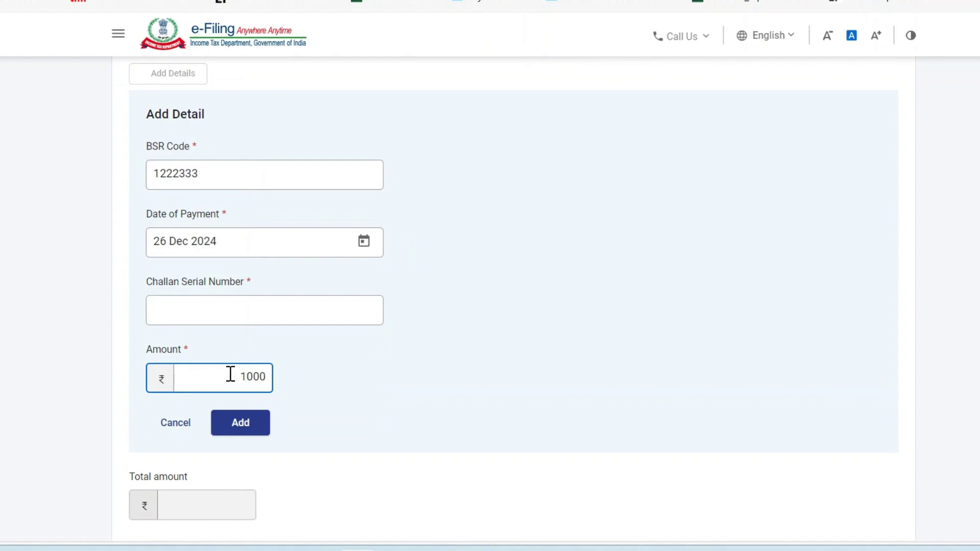
{"action": "double_click", "coordinate": [264, 377]}
Correct the amount to 1,000, choose the saved challan number, and add the fee entry.
{"action": "left_click", "coordinate": [252, 422]}
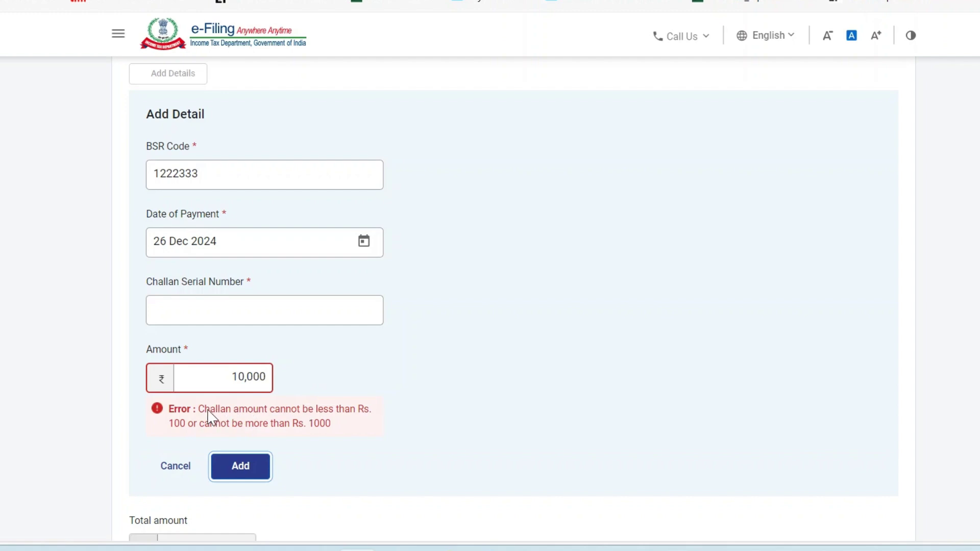
{"action": "left_click_drag", "start_coordinate": [210, 413], "coordinate": [378, 433]}
{"action": "left_click", "coordinate": [442, 430]}
{"action": "left_click", "coordinate": [442, 430]}
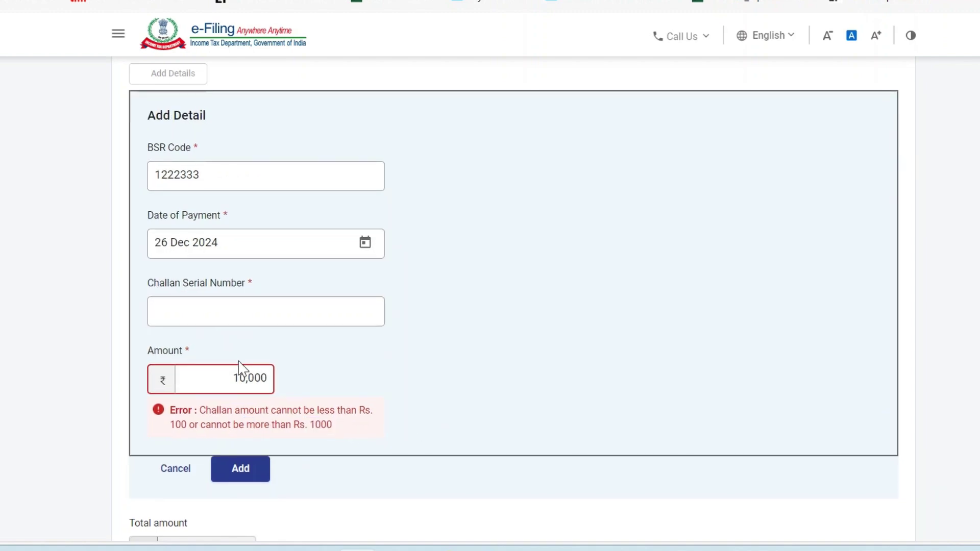
{"action": "left_click", "coordinate": [265, 379]}
{"action": "key", "text": "BackSpace"}
{"action": "left_click", "coordinate": [461, 406]}
{"action": "left_click", "coordinate": [247, 310]}
{"action": "key", "text": "Down"}
{"action": "key", "text": "Return"}
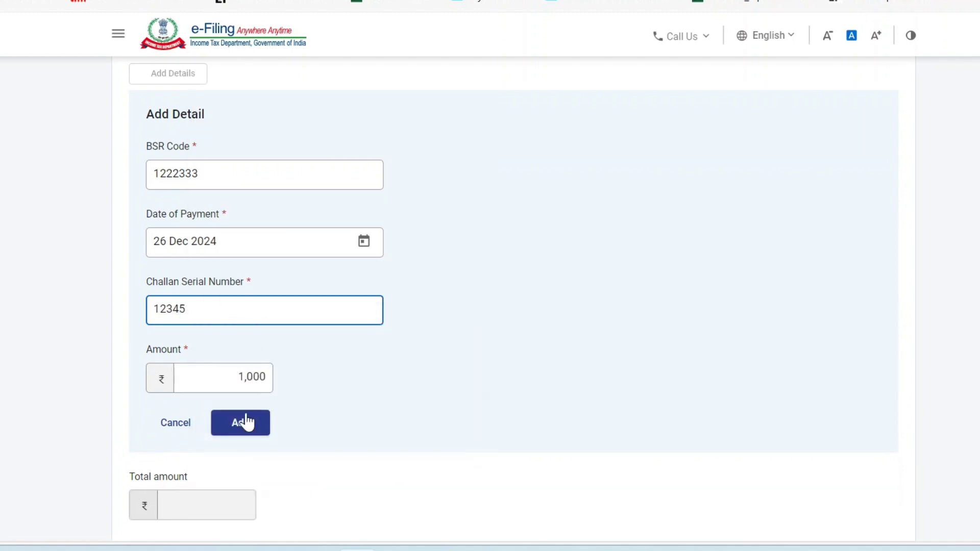
{"action": "left_click", "coordinate": [244, 433]}
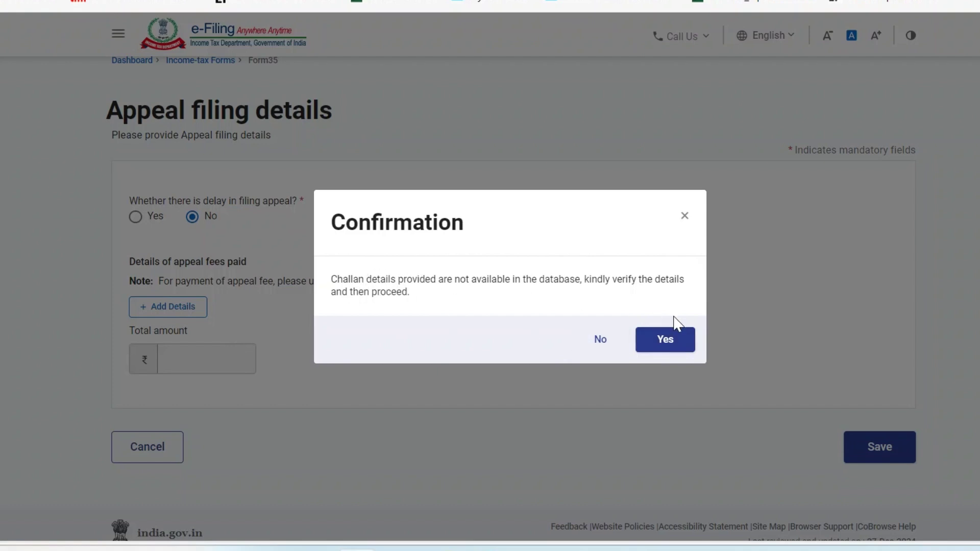
{"action": "left_click", "coordinate": [678, 350]}
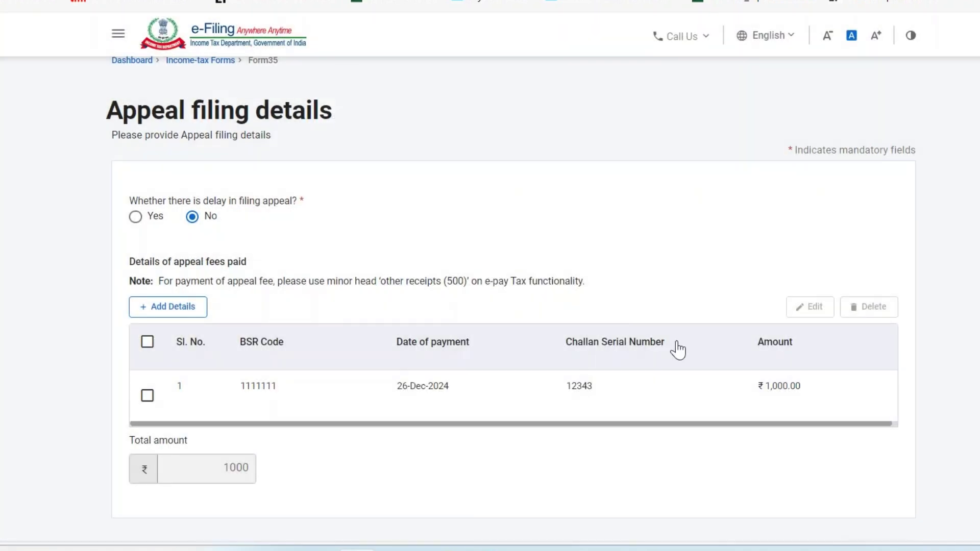
{"action": "scroll", "coordinate": [604, 398], "scroll_direction": "down", "scroll_amount": 3}
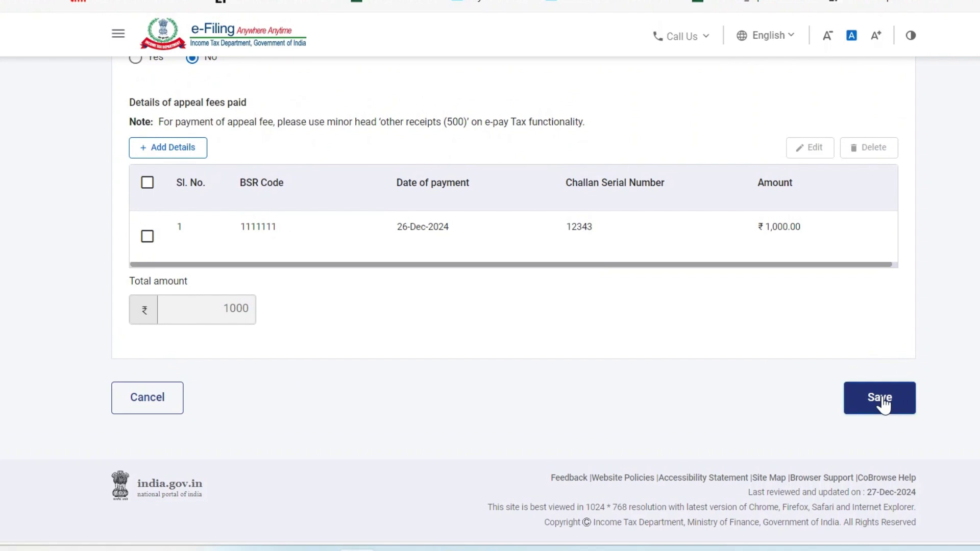
Save the appeal filing details and open the Attachments section.
{"action": "left_click", "coordinate": [884, 399]}
{"action": "scroll", "coordinate": [630, 359], "scroll_direction": "down", "scroll_amount": 5}
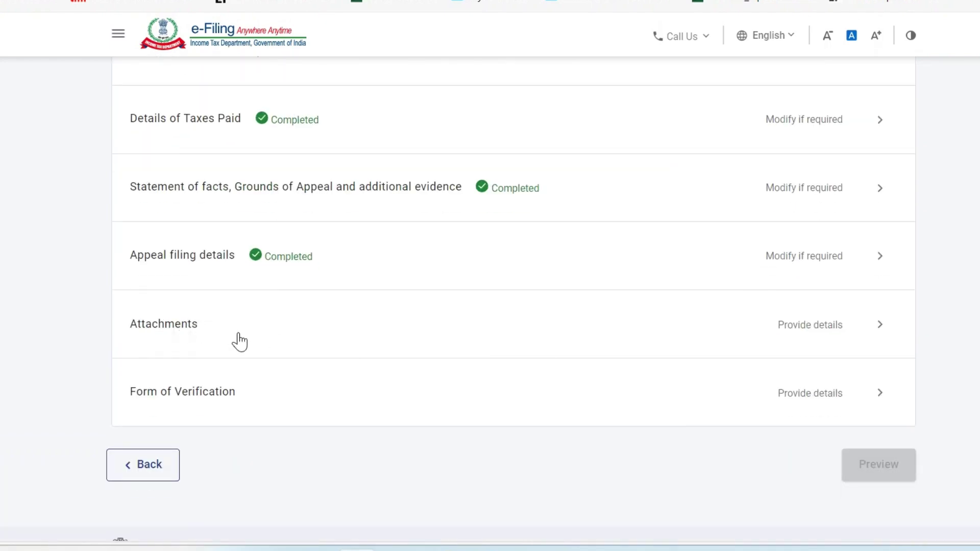
{"action": "left_click", "coordinate": [801, 341]}
{"action": "scroll", "coordinate": [458, 315], "scroll_direction": "up", "scroll_amount": 6}
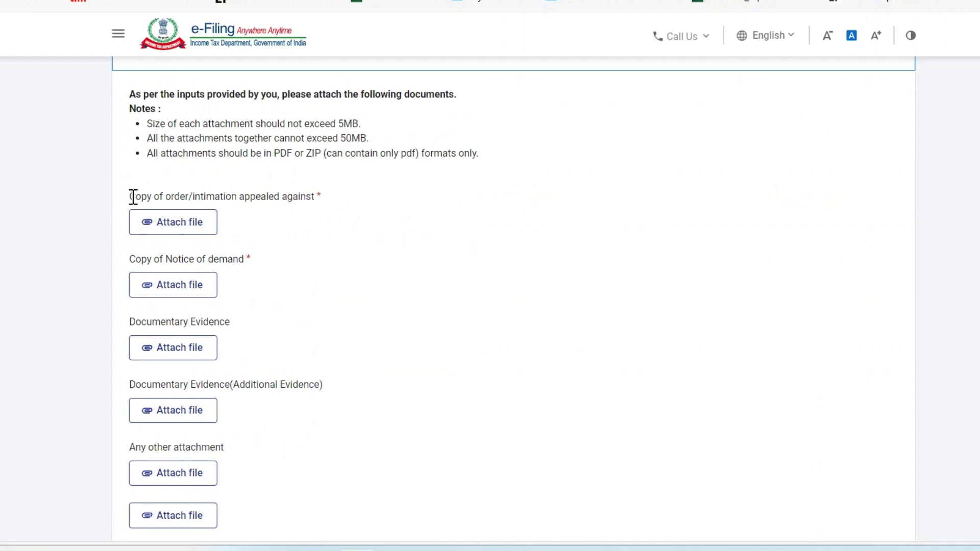
{"action": "left_click_drag", "start_coordinate": [132, 197], "coordinate": [307, 201]}
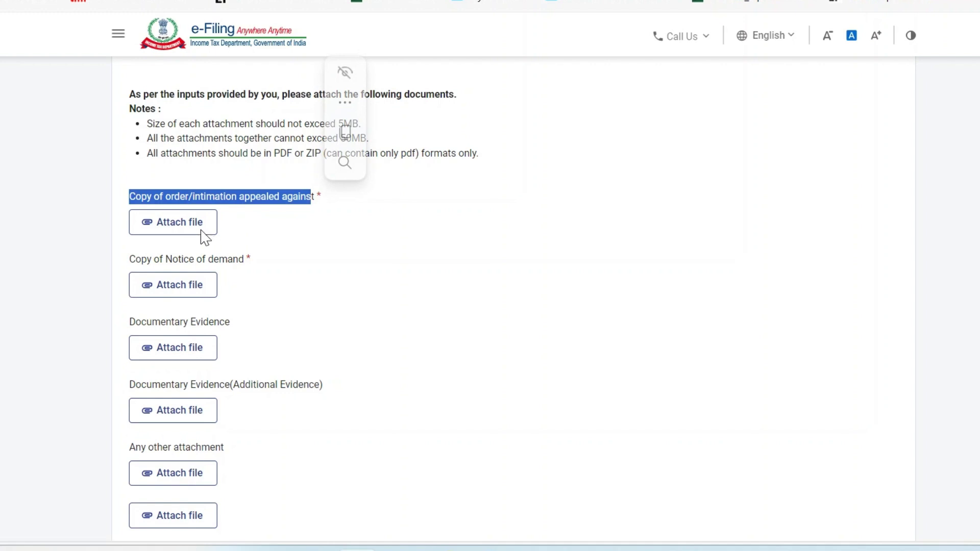
{"action": "left_click", "coordinate": [312, 236]}
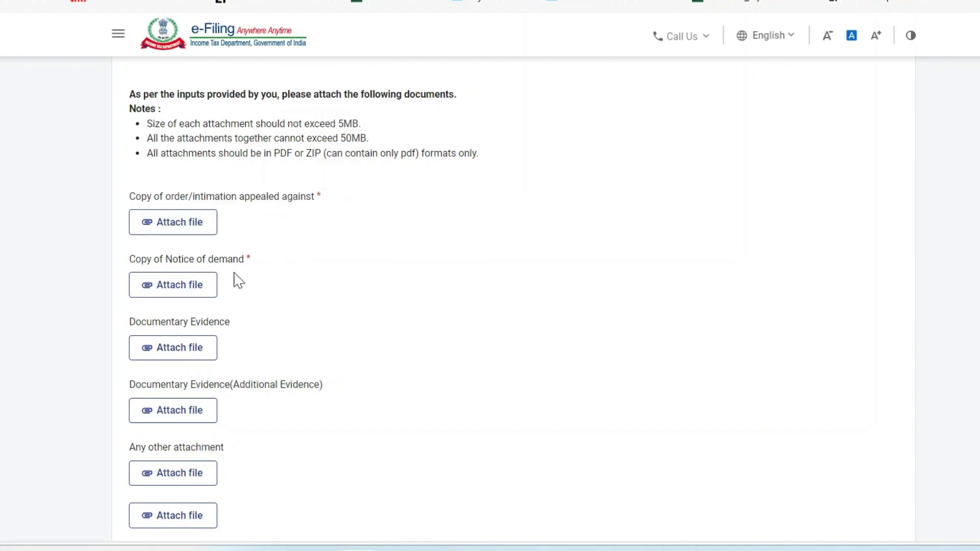
Switch to the Order PDF in PDF-XChange Editor.
{"action": "key", "text": "alt+Tab"}
{"action": "key", "text": "alt+Tab"}
{"action": "key", "text": "alt+Down"}
{"action": "key", "text": "alt+Left"}
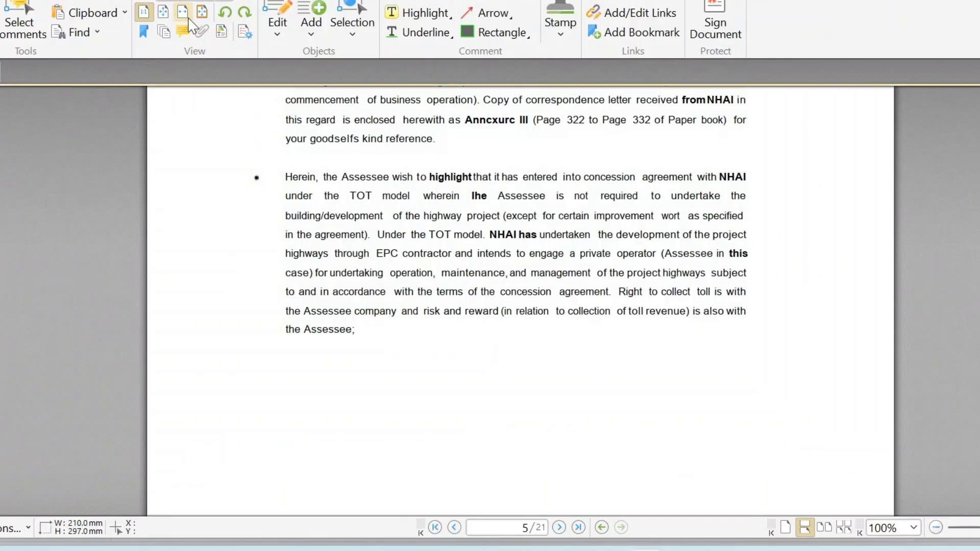
Look over the Computation Sheet and Demand Notice us 156 PDFs, then return to the portal.
{"action": "mouse_move", "coordinate": [647, 549]}
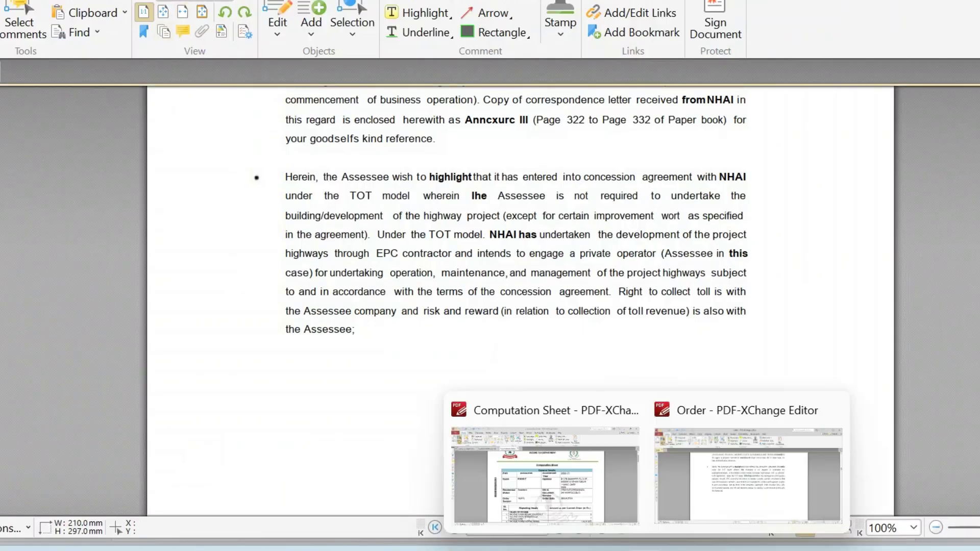
{"action": "left_click", "coordinate": [590, 472]}
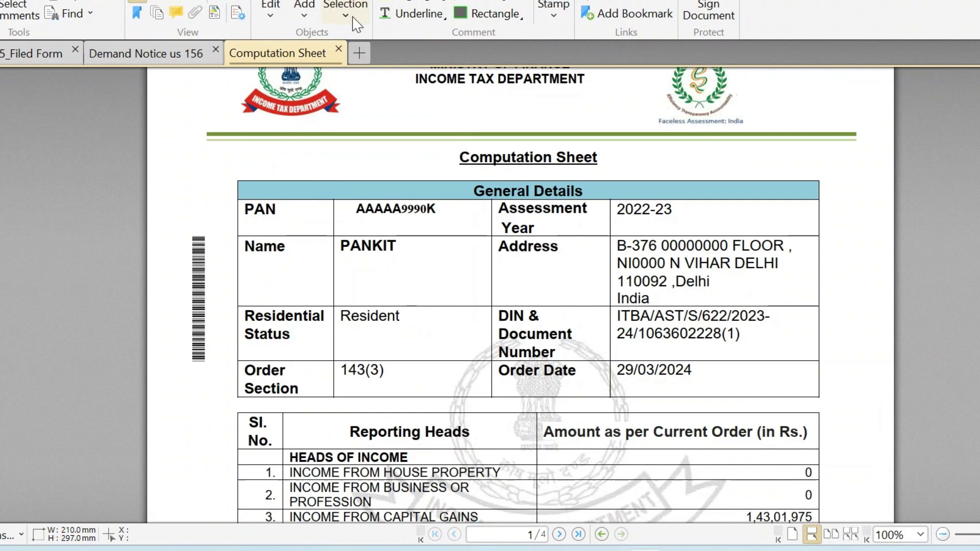
{"action": "left_click", "coordinate": [152, 55]}
{"action": "scroll", "coordinate": [650, 264], "scroll_direction": "down", "scroll_amount": 1}
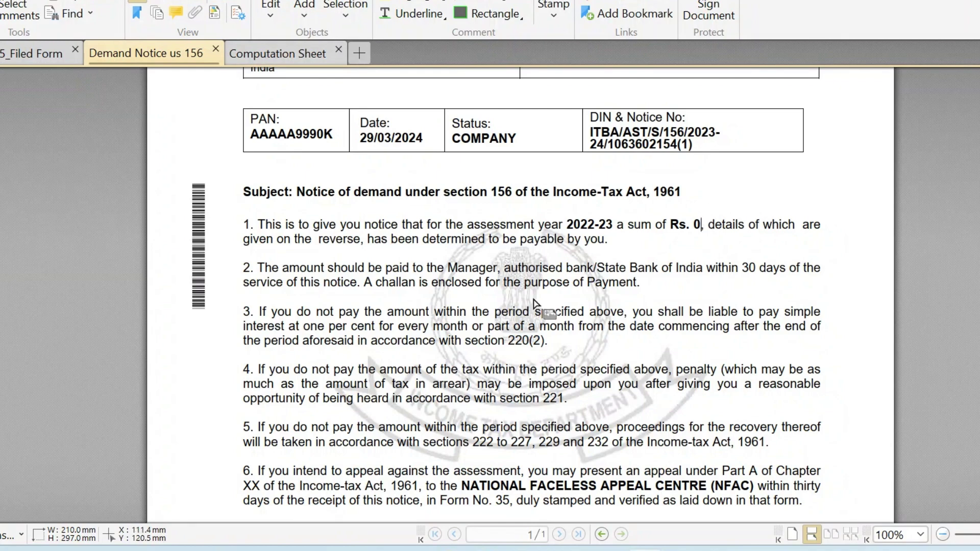
{"action": "key", "text": "alt+Tab"}
{"action": "key", "text": "alt+Tab"}
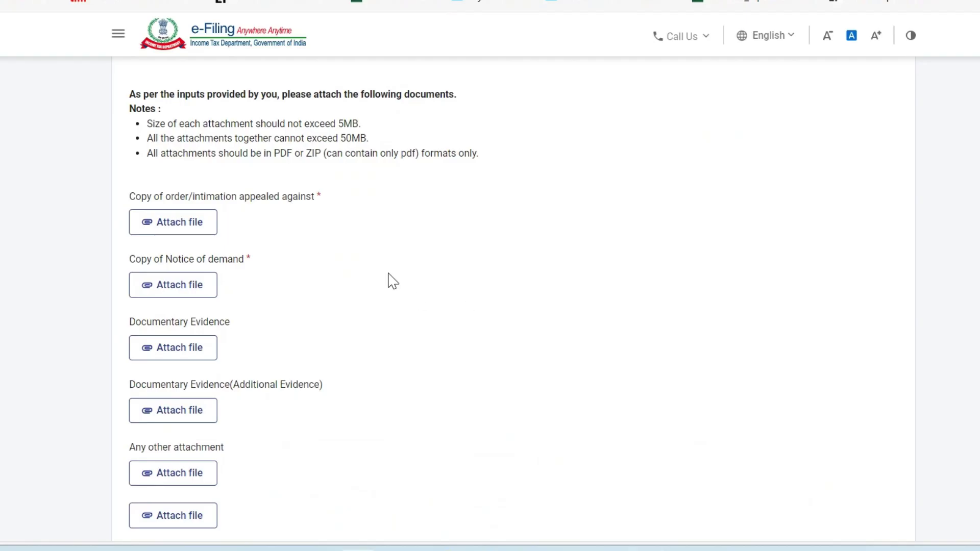
Upload the Order file as the appealed order and Demand Notice us 156 as the notice of demand.
{"action": "left_click", "coordinate": [199, 227]}
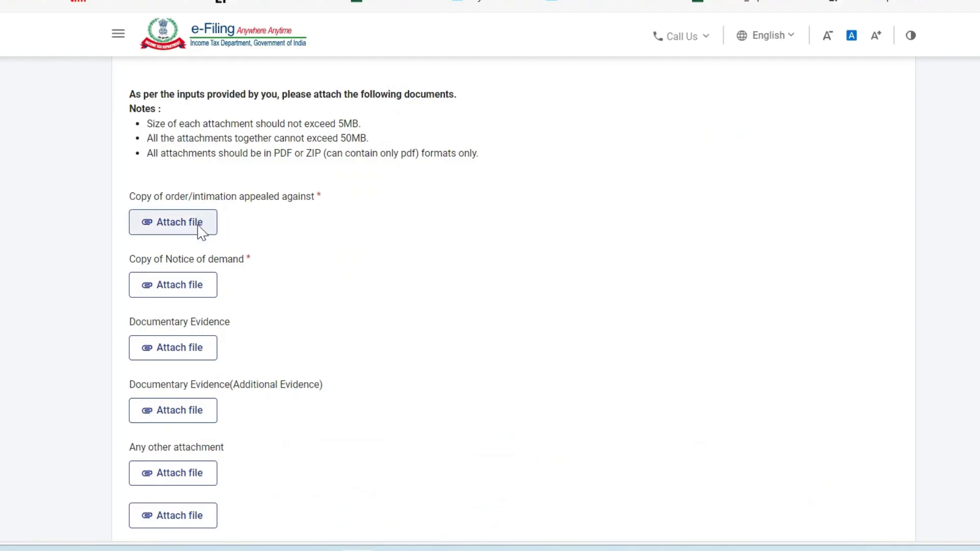
{"action": "double_click", "coordinate": [153, 123]}
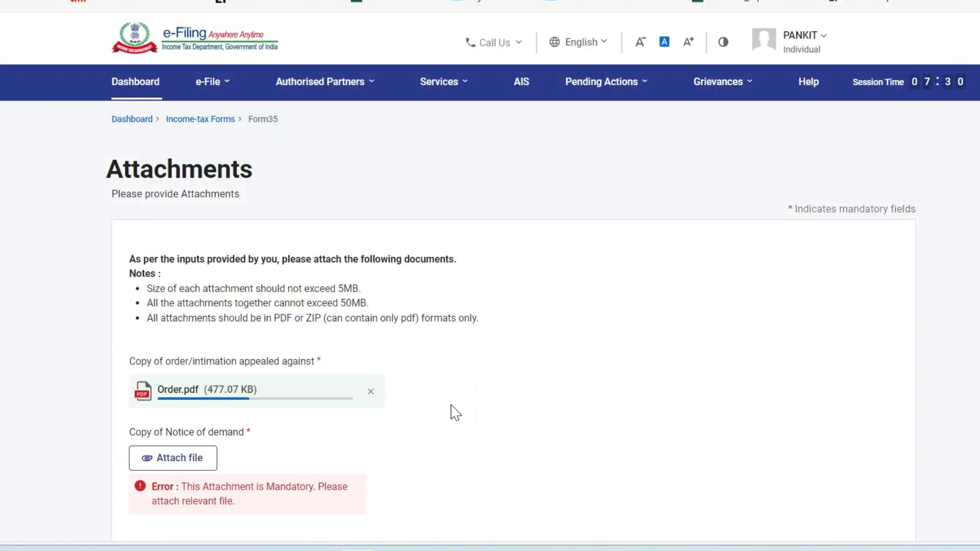
{"action": "scroll", "coordinate": [437, 485], "scroll_direction": "down", "scroll_amount": 3}
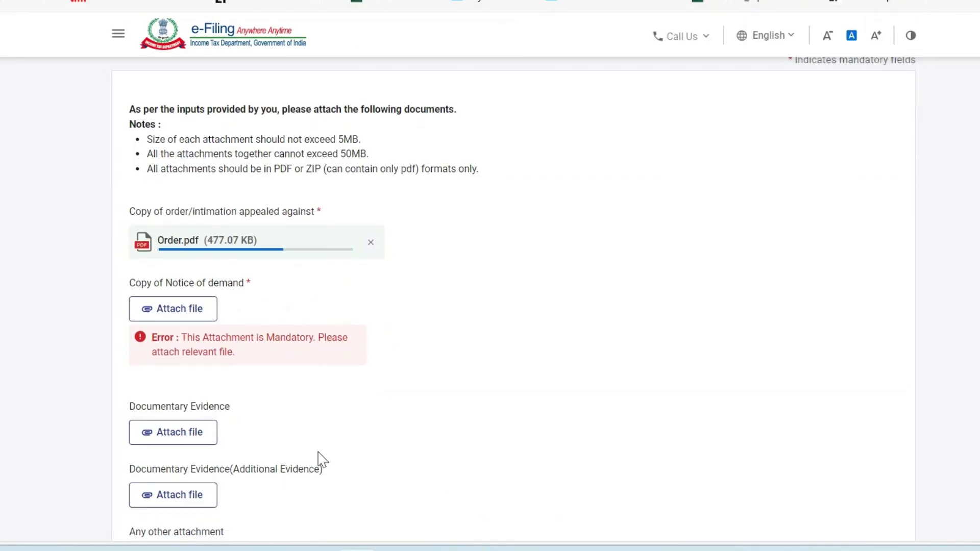
{"action": "left_click", "coordinate": [161, 309]}
{"action": "left_click", "coordinate": [157, 97]}
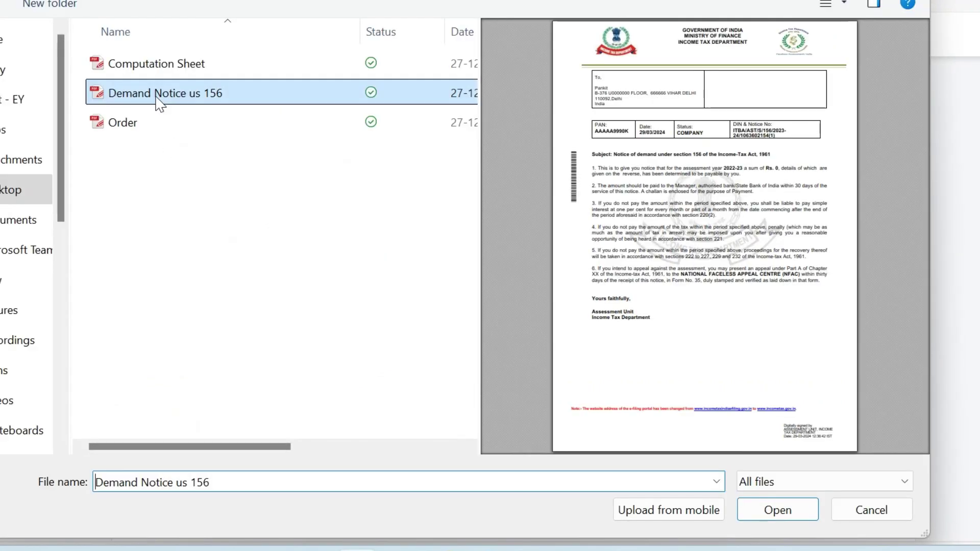
{"action": "double_click", "coordinate": [160, 104]}
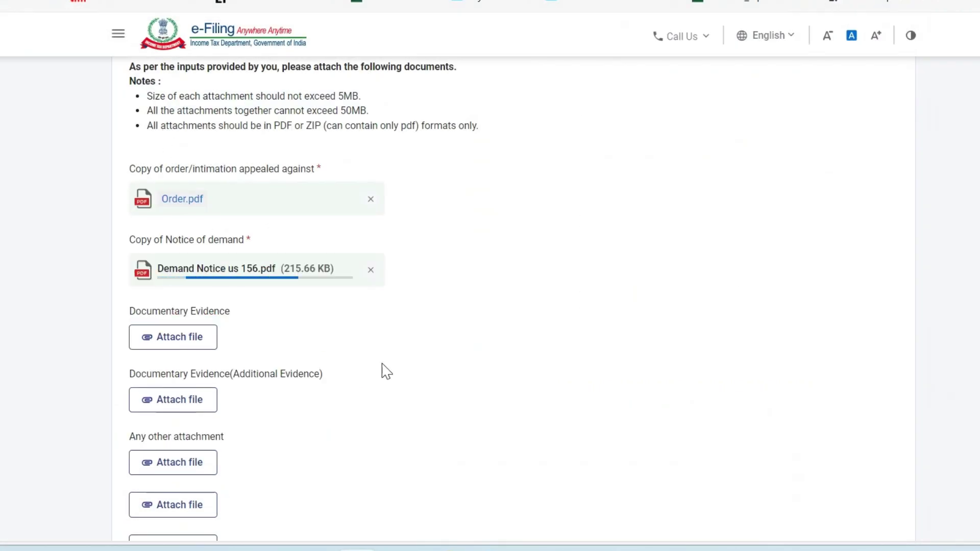
Save the Attachments section.
{"action": "scroll", "coordinate": [411, 385], "scroll_direction": "down", "scroll_amount": 3}
{"action": "scroll", "coordinate": [411, 385], "scroll_direction": "up", "scroll_amount": 4}
{"action": "scroll", "coordinate": [413, 386], "scroll_direction": "down", "scroll_amount": 1}
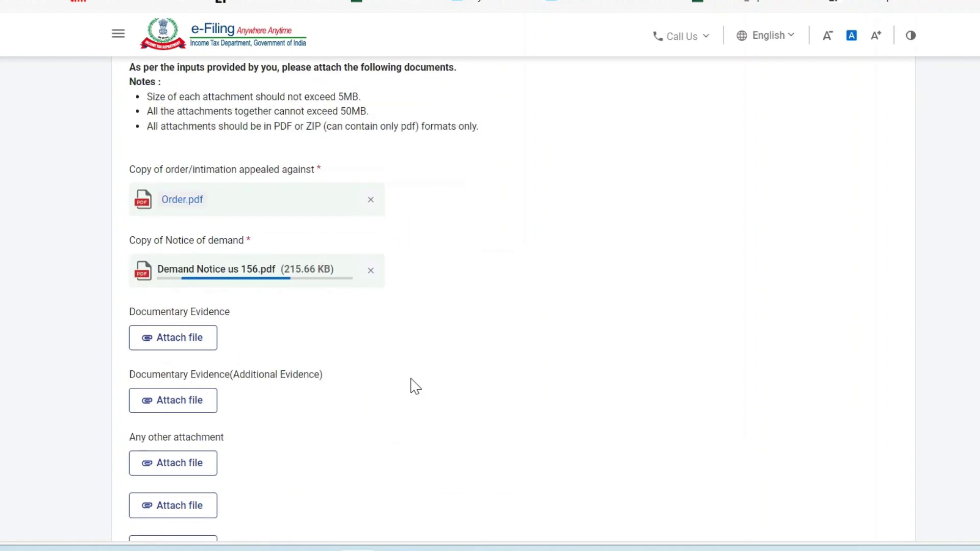
{"action": "scroll", "coordinate": [415, 387], "scroll_direction": "up", "scroll_amount": 2}
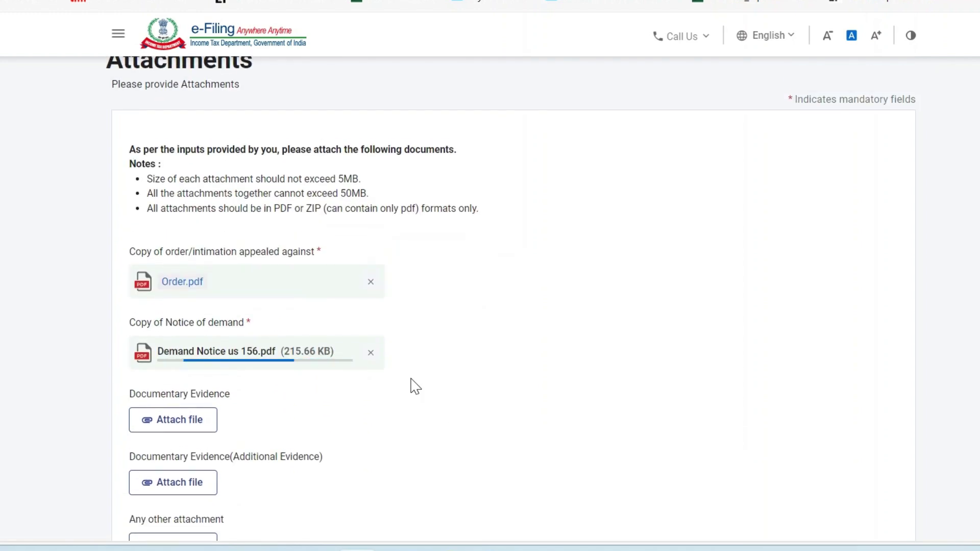
{"action": "scroll", "coordinate": [415, 386], "scroll_direction": "down", "scroll_amount": 1}
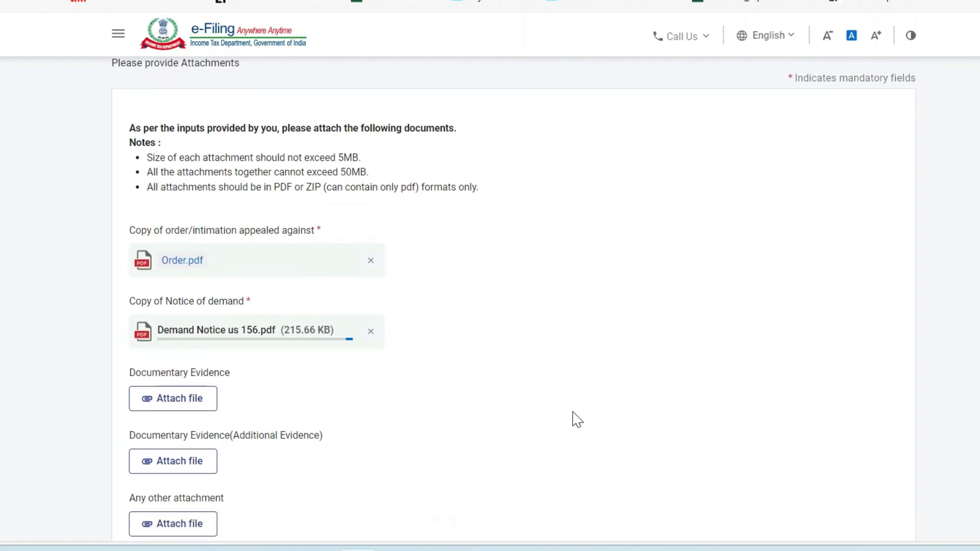
{"action": "scroll", "coordinate": [575, 419], "scroll_direction": "up", "scroll_amount": 3}
{"action": "scroll", "coordinate": [574, 418], "scroll_direction": "down", "scroll_amount": 9}
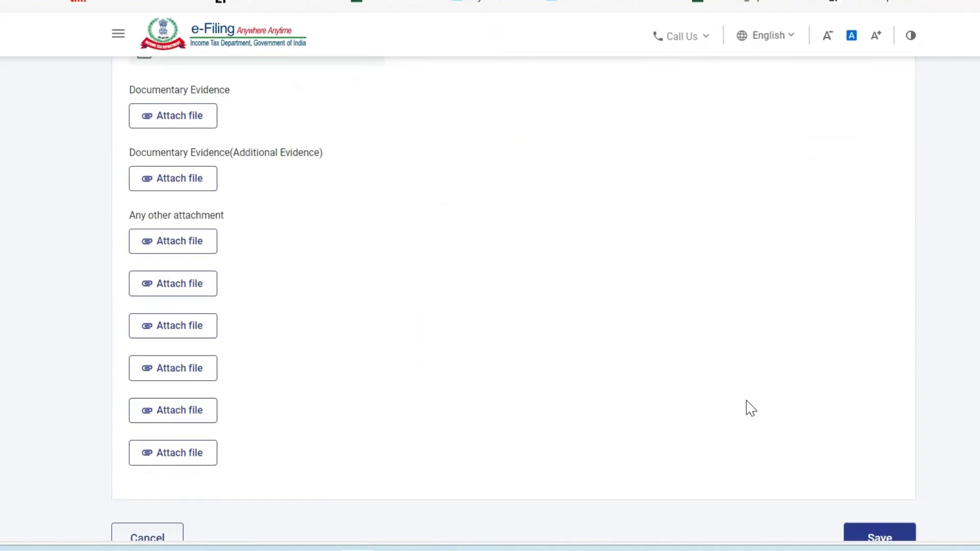
{"action": "scroll", "coordinate": [750, 408], "scroll_direction": "down", "scroll_amount": 3}
{"action": "left_click", "coordinate": [879, 398]}
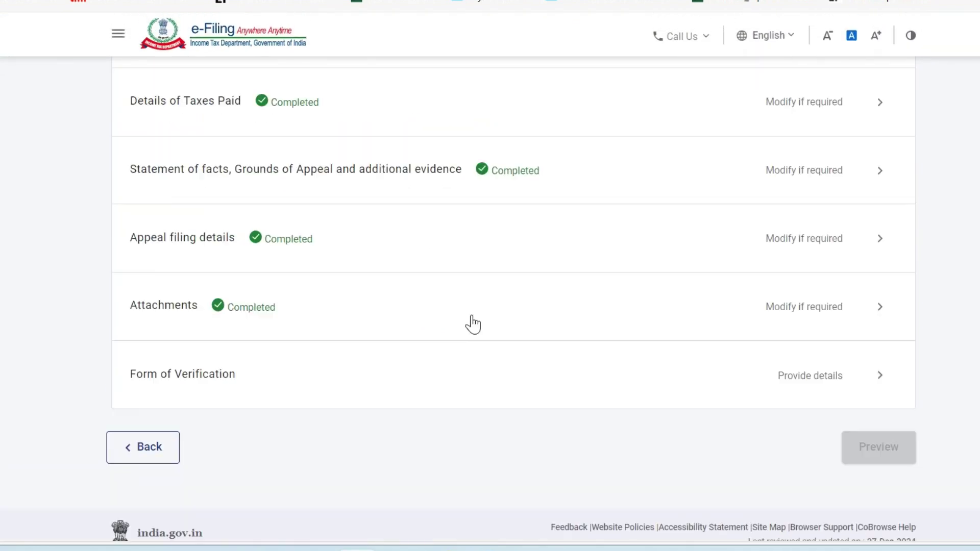
Accept the verification declaration with place Noida, save it, and open the Form 35 preview.
{"action": "left_click", "coordinate": [589, 436]}
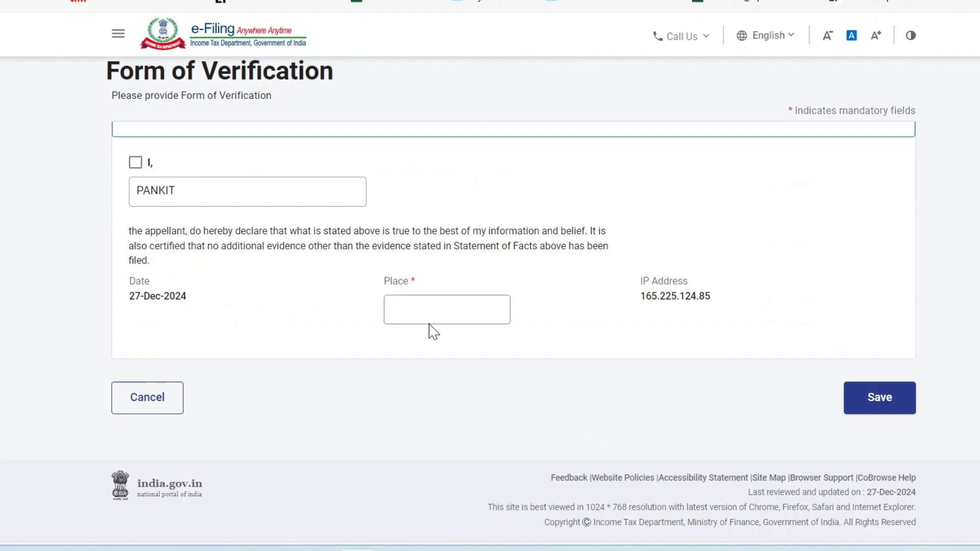
{"action": "left_click", "coordinate": [135, 163]}
{"action": "left_click", "coordinate": [440, 308]}
{"action": "type", "text": "Noida"}
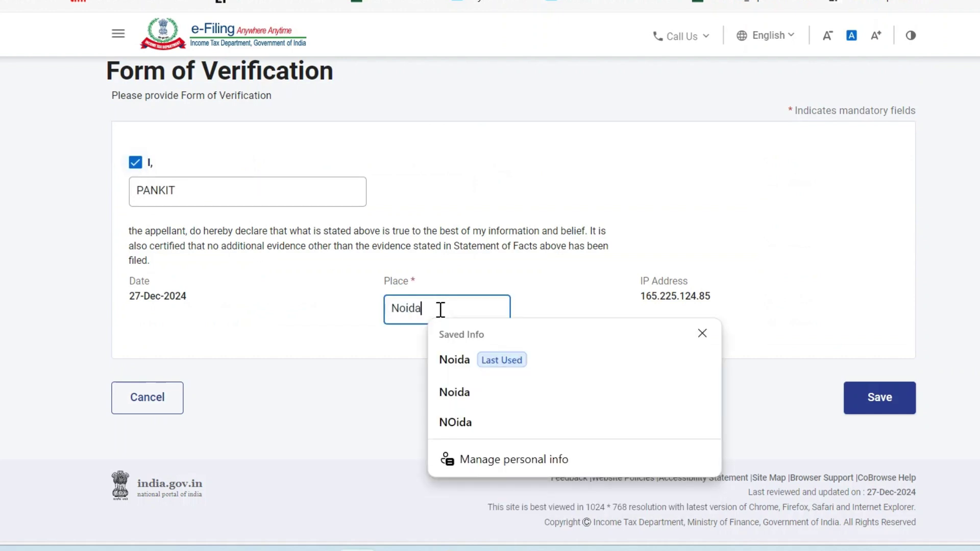
{"action": "left_click", "coordinate": [873, 399]}
{"action": "scroll", "coordinate": [687, 376], "scroll_direction": "down", "scroll_amount": 9}
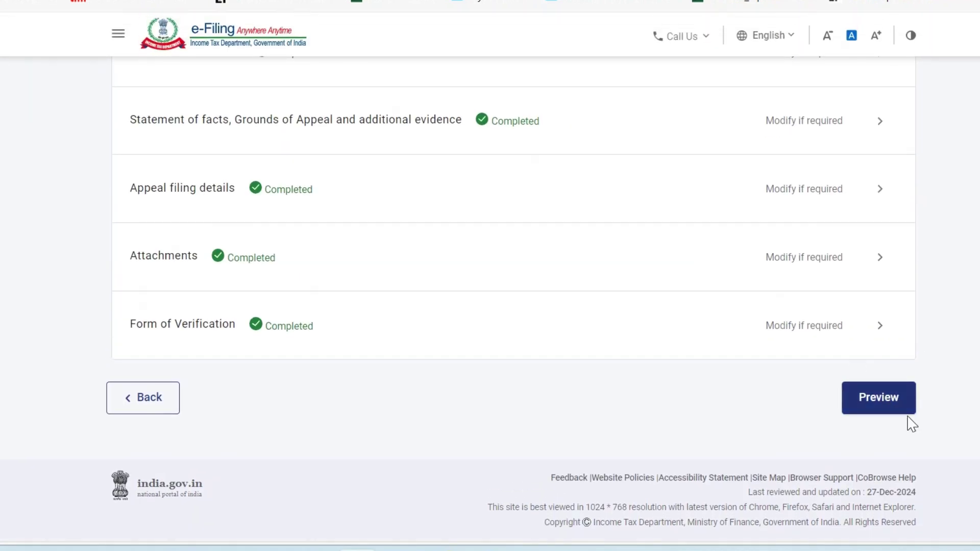
{"action": "left_click", "coordinate": [889, 406]}
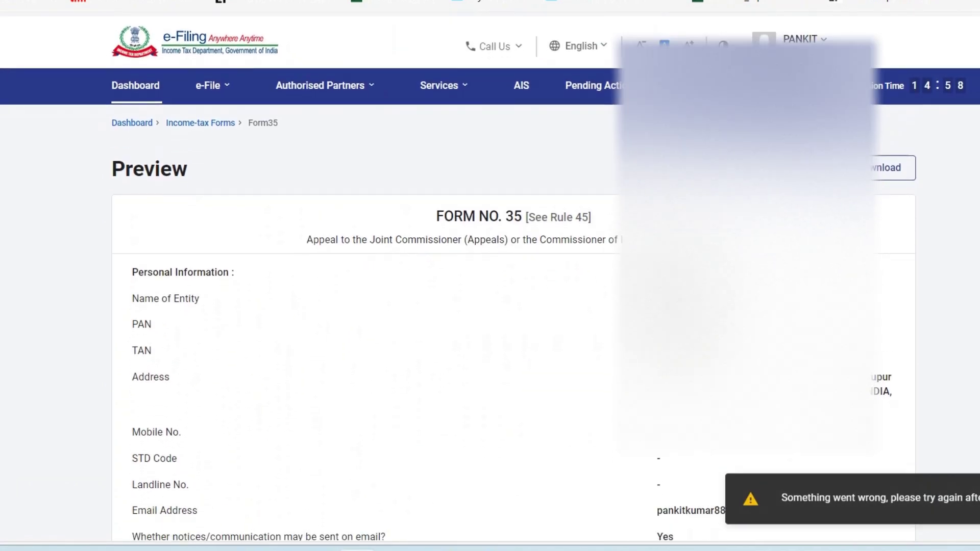
Download the Form 35 preview.
{"action": "scroll", "coordinate": [490, 302], "scroll_direction": "down", "scroll_amount": 20}
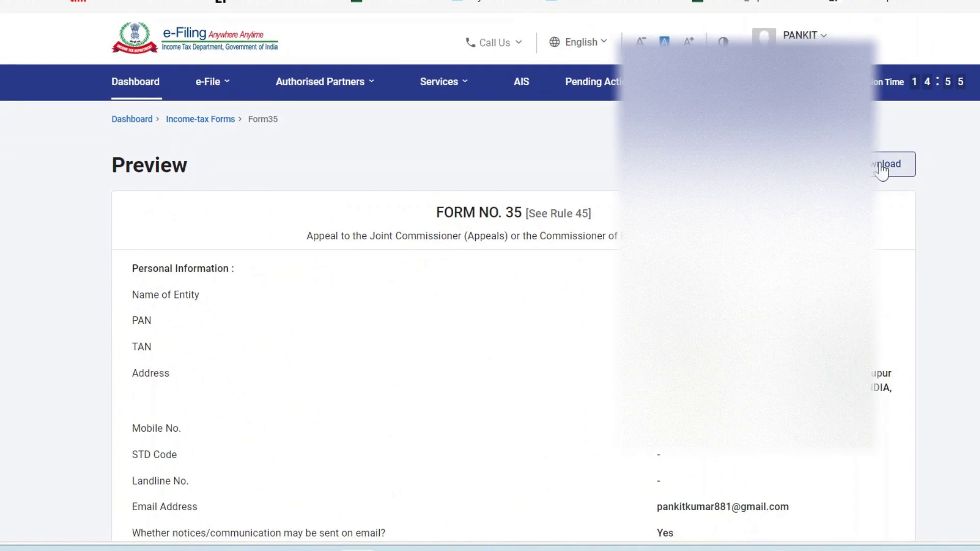
{"action": "left_click", "coordinate": [884, 167]}
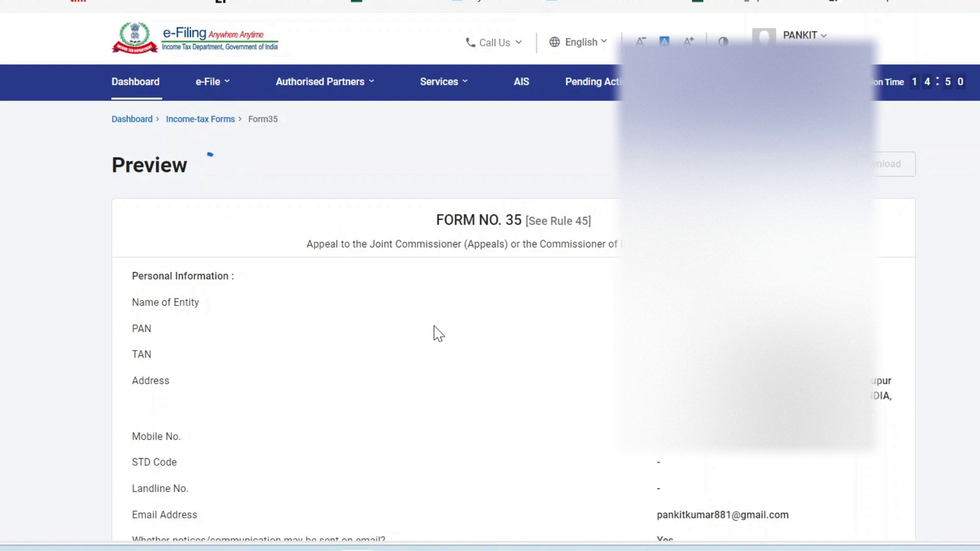
{"action": "scroll", "coordinate": [438, 334], "scroll_direction": "down", "scroll_amount": 5}
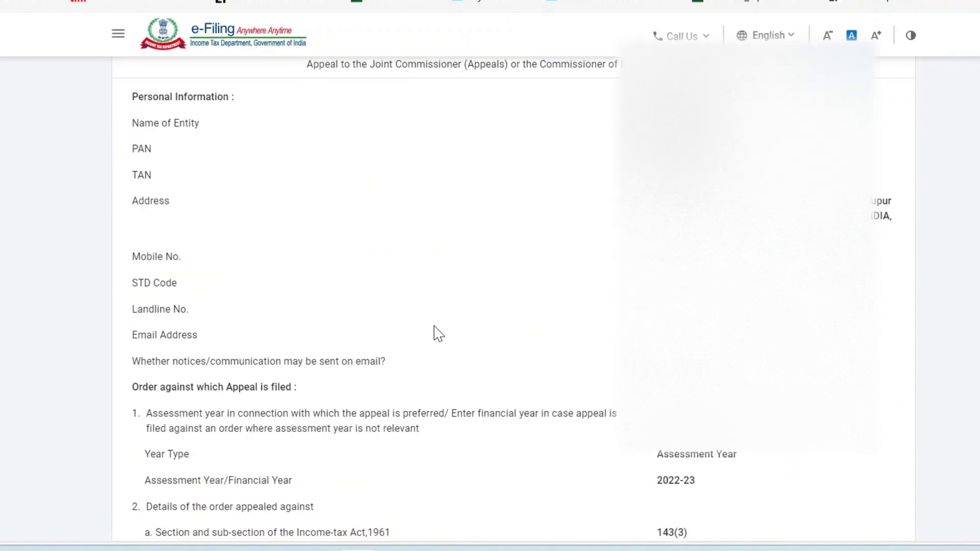
{"action": "scroll", "coordinate": [438, 334], "scroll_direction": "up", "scroll_amount": 2}
{"action": "scroll", "coordinate": [438, 334], "scroll_direction": "down", "scroll_amount": 4}
{"action": "scroll", "coordinate": [438, 334], "scroll_direction": "down", "scroll_amount": 2}
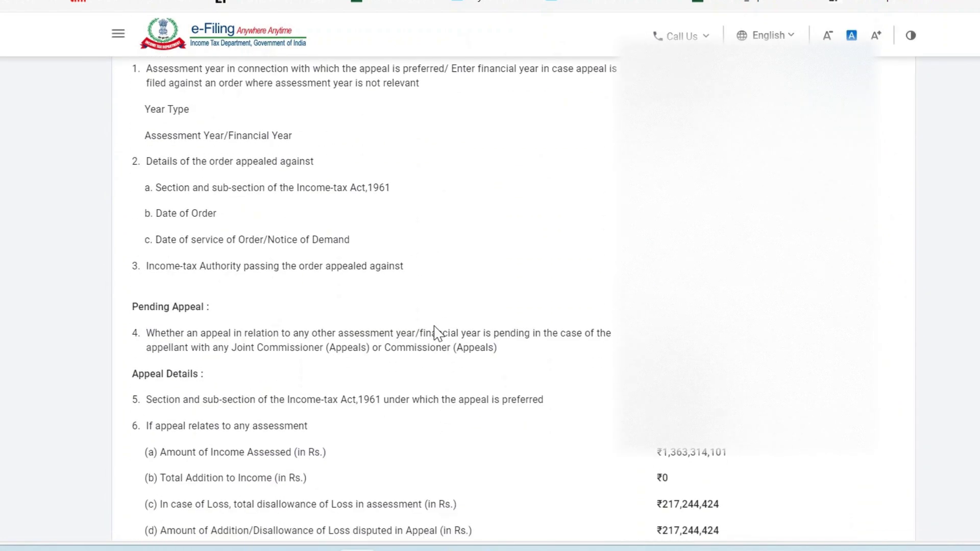
Select the Income-tax Authority text and its value in item 3 of the preview.
{"action": "left_click_drag", "start_coordinate": [177, 266], "coordinate": [411, 273]}
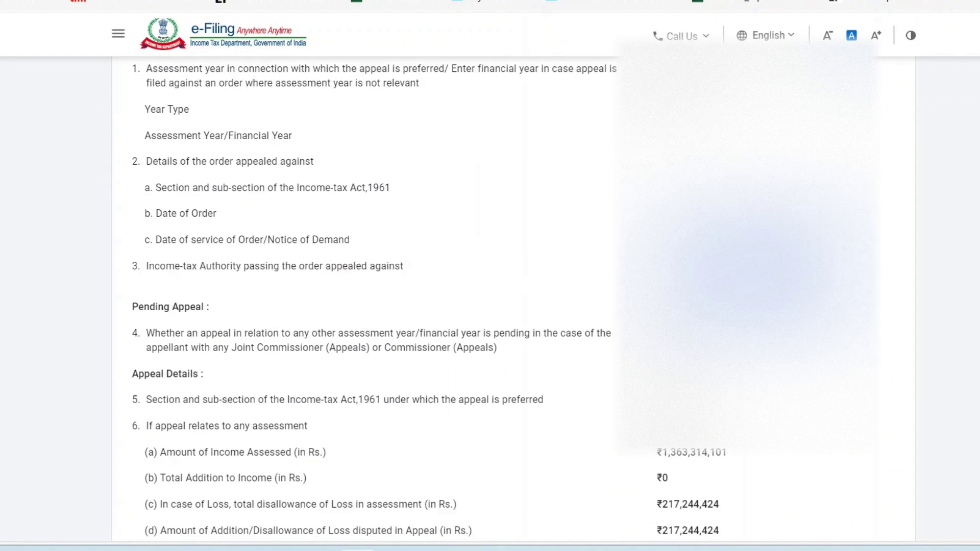
{"action": "scroll", "coordinate": [510, 306], "scroll_direction": "up", "scroll_amount": 10}
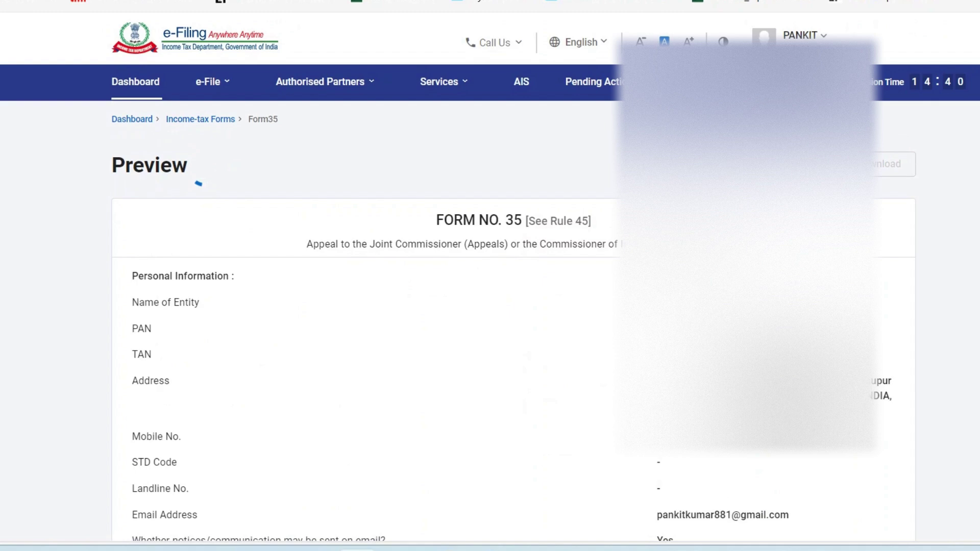
{"action": "scroll", "coordinate": [490, 307], "scroll_direction": "down", "scroll_amount": 5}
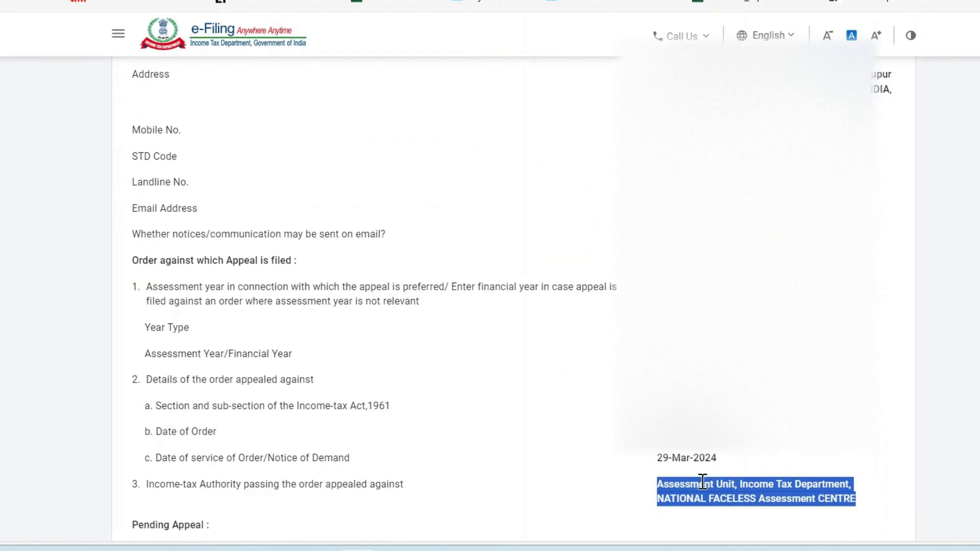
{"action": "scroll", "coordinate": [702, 481], "scroll_direction": "down", "scroll_amount": 4}
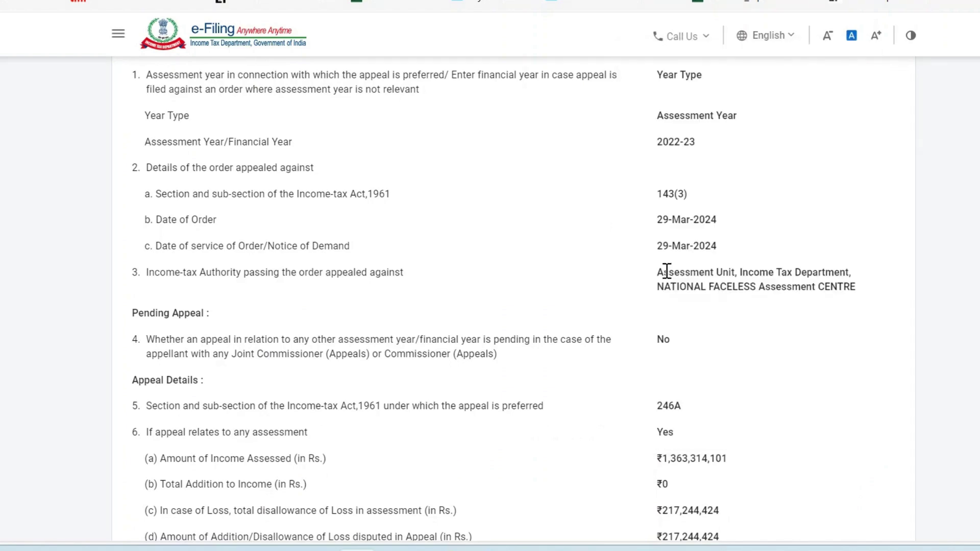
{"action": "left_click_drag", "start_coordinate": [726, 285], "coordinate": [851, 288]}
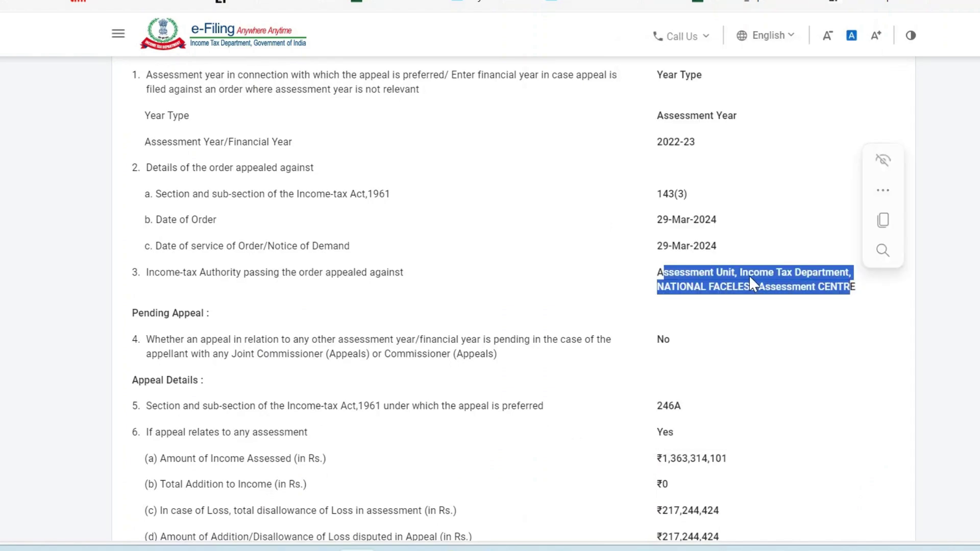
{"action": "left_click_drag", "start_coordinate": [656, 276], "coordinate": [856, 286]}
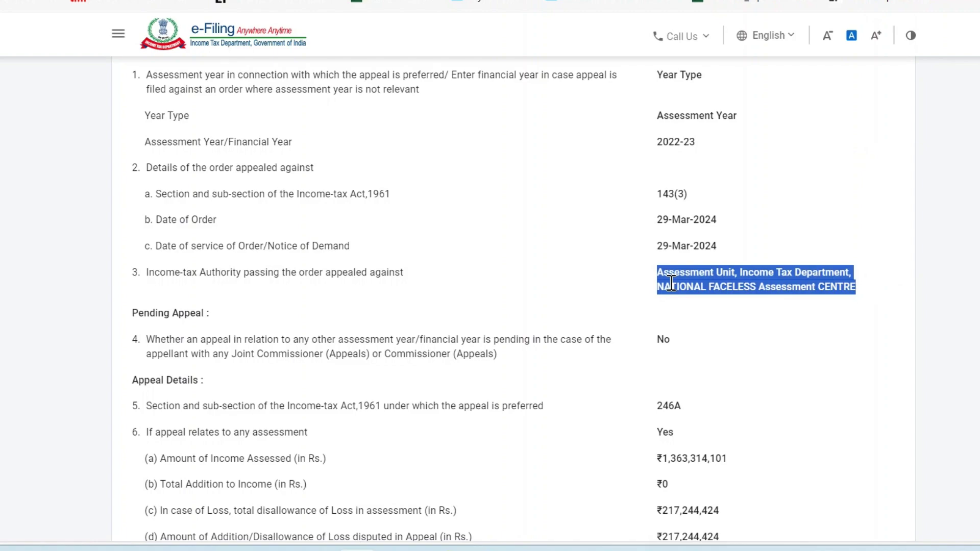
{"action": "scroll", "coordinate": [672, 285], "scroll_direction": "down", "scroll_amount": 12}
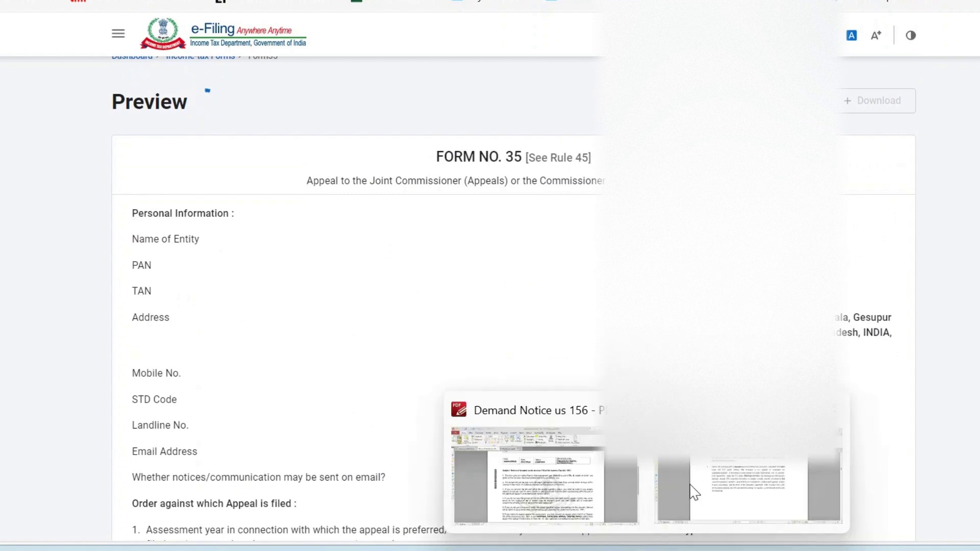
Bring up the Demand Notice PDF in PDF-XChange Editor and switch to the 5_Filed Form tab.
{"action": "mouse_move", "coordinate": [718, 481]}
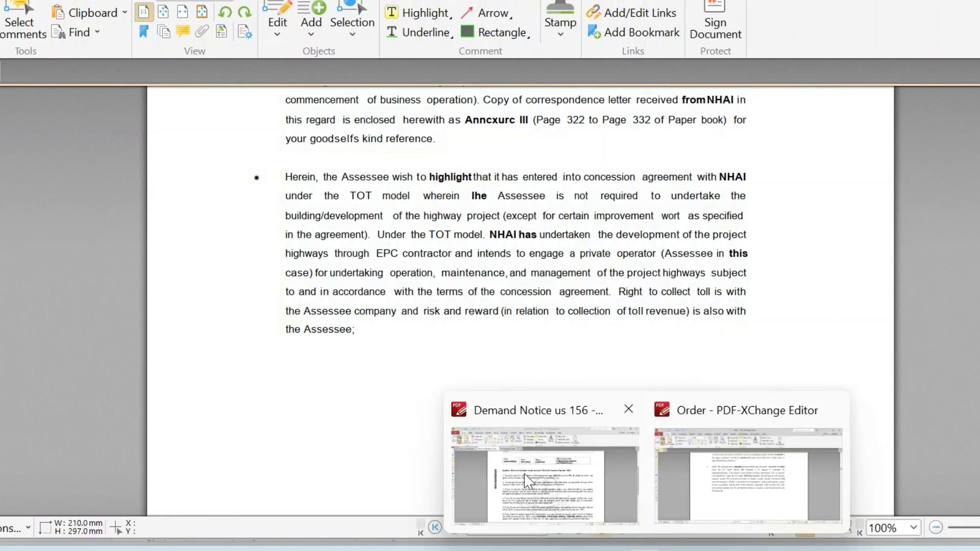
{"action": "left_click", "coordinate": [531, 482]}
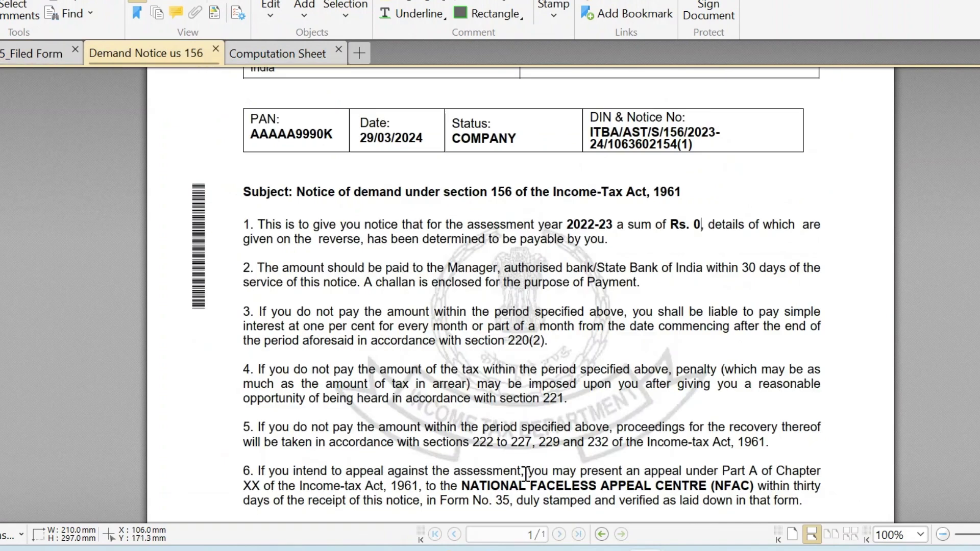
{"action": "key", "text": "ctrl+shift+Tab"}
Read through the previously filed Form 35, selecting passages to compare against the preview.
{"action": "scroll", "coordinate": [526, 473], "scroll_direction": "up", "scroll_amount": 6}
{"action": "scroll", "coordinate": [526, 473], "scroll_direction": "down", "scroll_amount": 4}
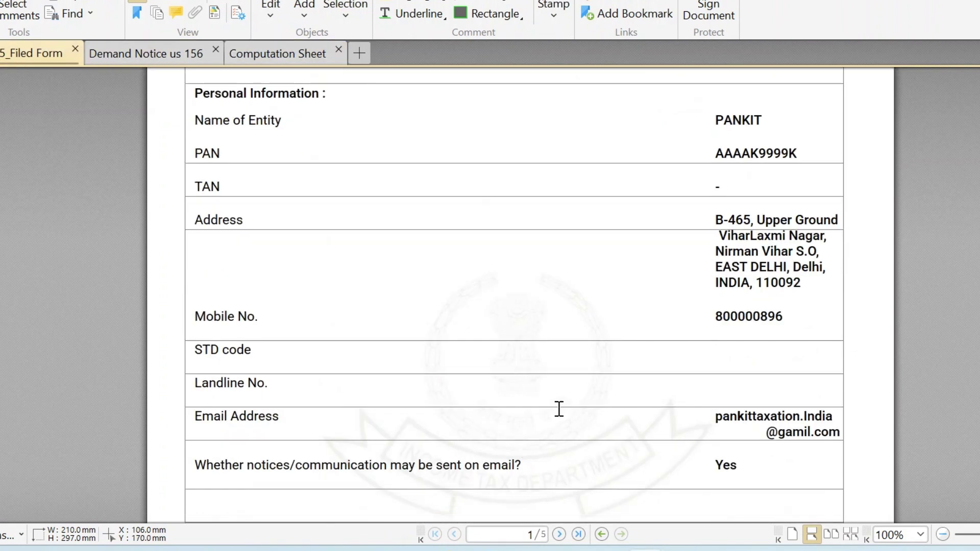
{"action": "scroll", "coordinate": [724, 274], "scroll_direction": "down", "scroll_amount": 5}
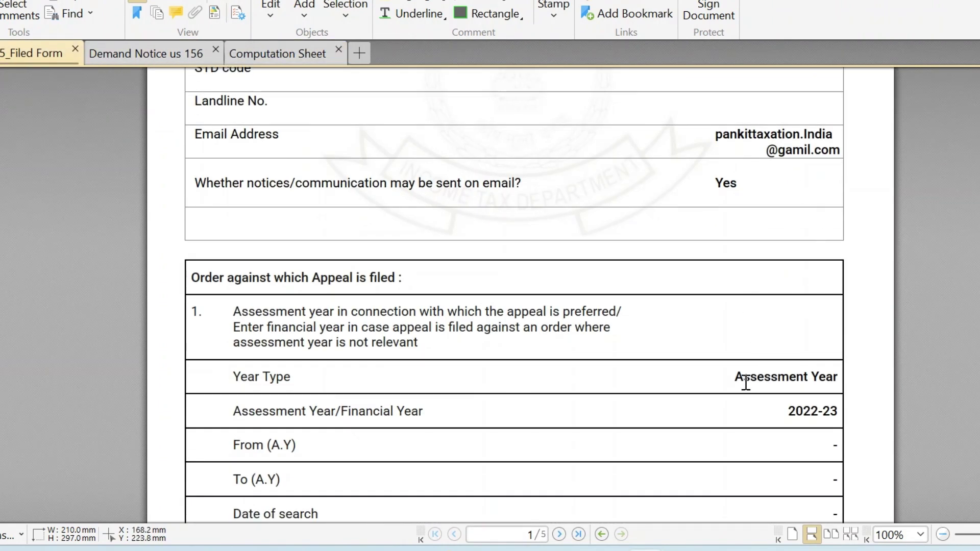
{"action": "left_click_drag", "start_coordinate": [743, 378], "coordinate": [781, 414]}
{"action": "scroll", "coordinate": [658, 413], "scroll_direction": "down", "scroll_amount": 11}
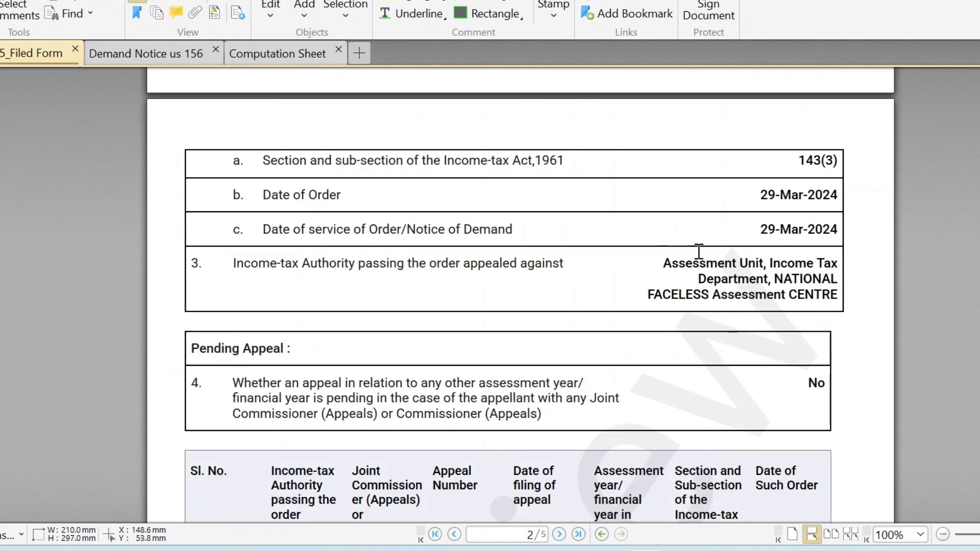
{"action": "left_click_drag", "start_coordinate": [770, 194], "coordinate": [781, 261]}
{"action": "scroll", "coordinate": [783, 259], "scroll_direction": "down", "scroll_amount": 5}
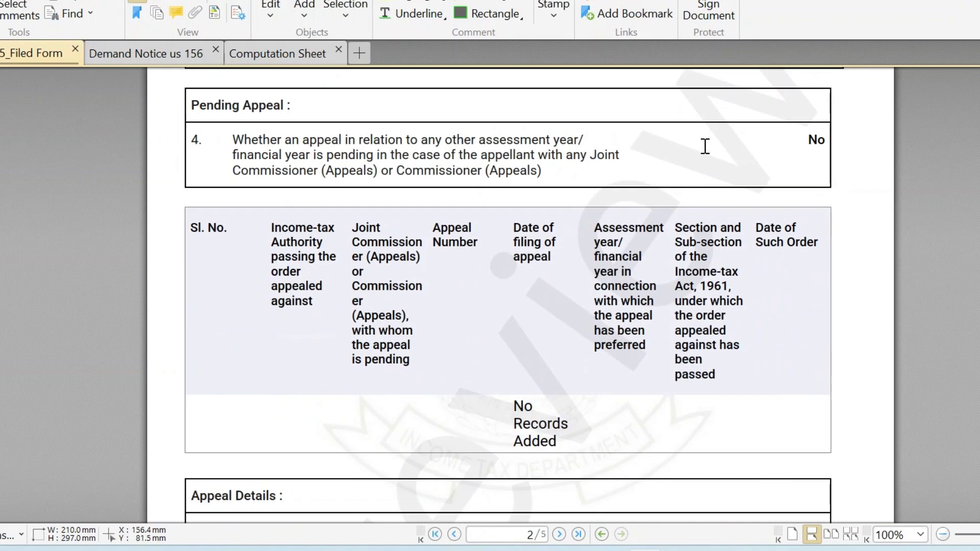
{"action": "scroll", "coordinate": [704, 147], "scroll_direction": "up", "scroll_amount": 4}
{"action": "left_click", "coordinate": [678, 236]}
{"action": "scroll", "coordinate": [749, 301], "scroll_direction": "down", "scroll_amount": 13}
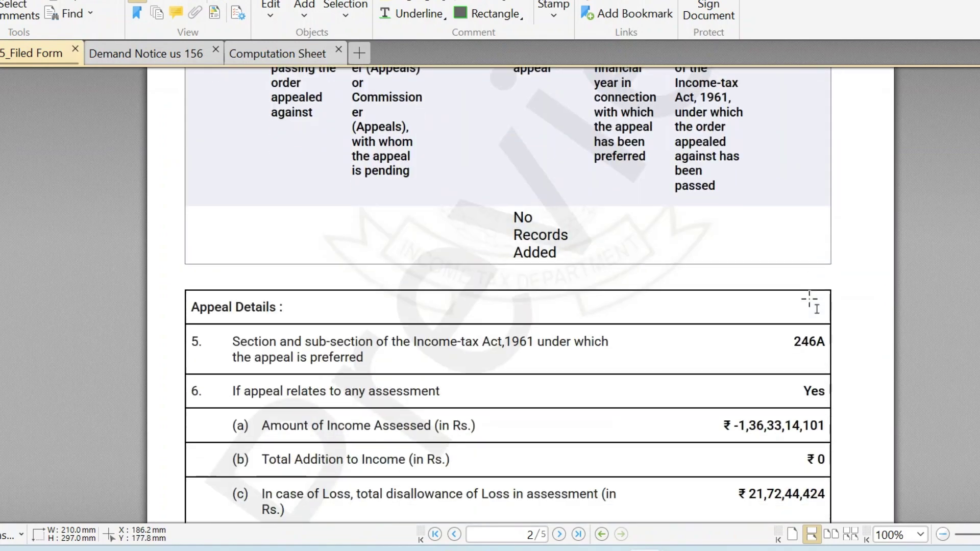
{"action": "scroll", "coordinate": [811, 300], "scroll_direction": "down", "scroll_amount": 20}
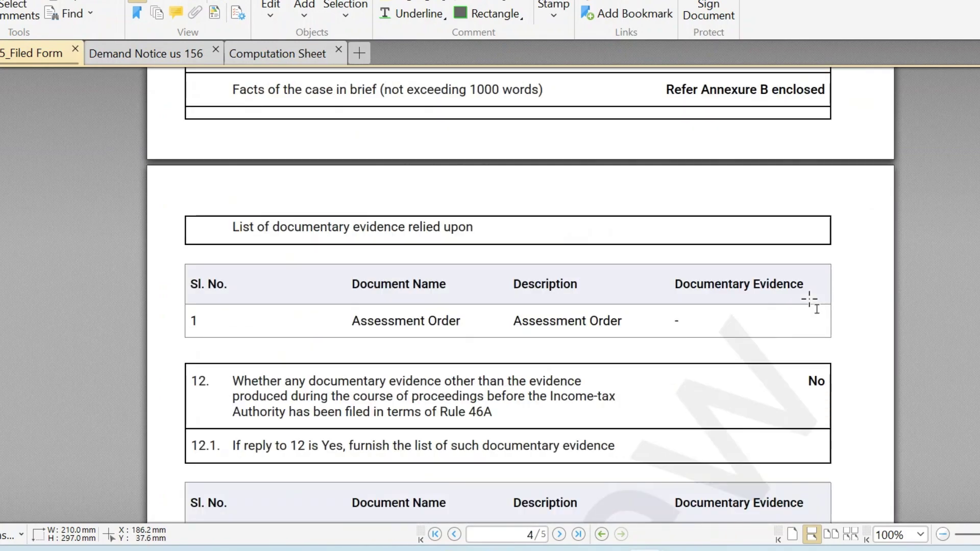
{"action": "scroll", "coordinate": [811, 300], "scroll_direction": "down", "scroll_amount": 10}
{"action": "scroll", "coordinate": [810, 300], "scroll_direction": "up", "scroll_amount": 20}
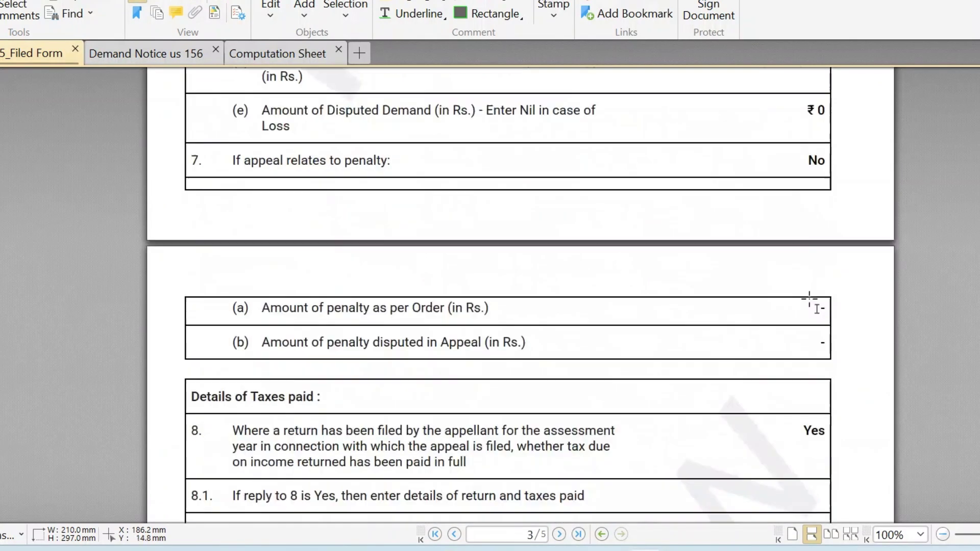
{"action": "scroll", "coordinate": [810, 300], "scroll_direction": "up", "scroll_amount": 2}
{"action": "scroll", "coordinate": [748, 301], "scroll_direction": "down", "scroll_amount": 15}
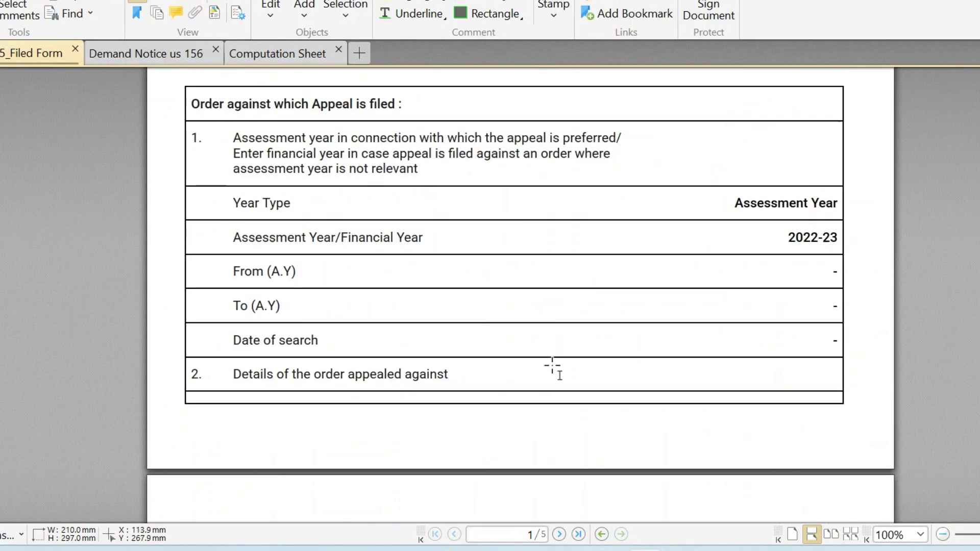
{"action": "scroll", "coordinate": [552, 366], "scroll_direction": "down", "scroll_amount": 5}
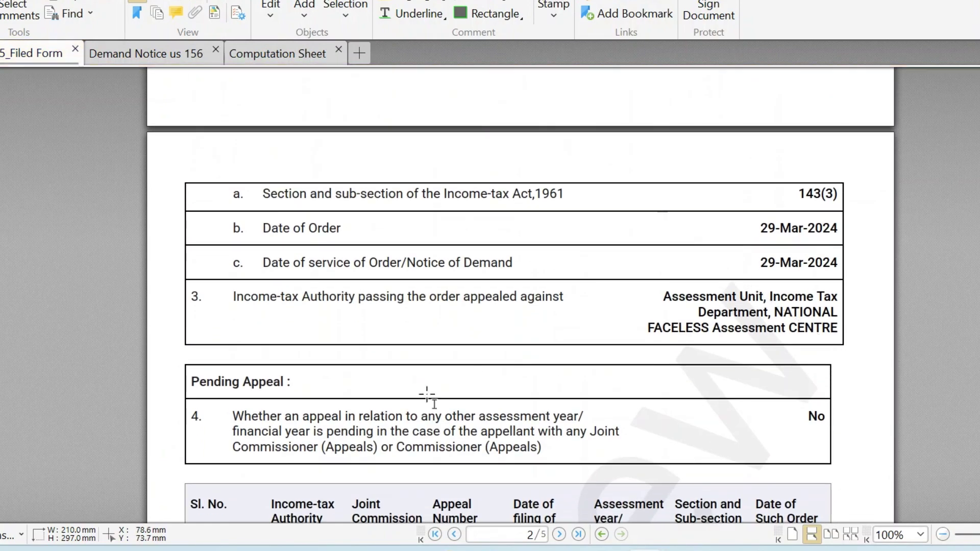
Return to the e-Filing portal's Form 35 preview and scroll down it.
{"action": "key", "text": "alt+Tab"}
{"action": "key", "text": "Tab"}
{"action": "scroll", "coordinate": [644, 444], "scroll_direction": "down", "scroll_amount": 1}
{"action": "scroll", "coordinate": [644, 444], "scroll_direction": "down", "scroll_amount": 20}
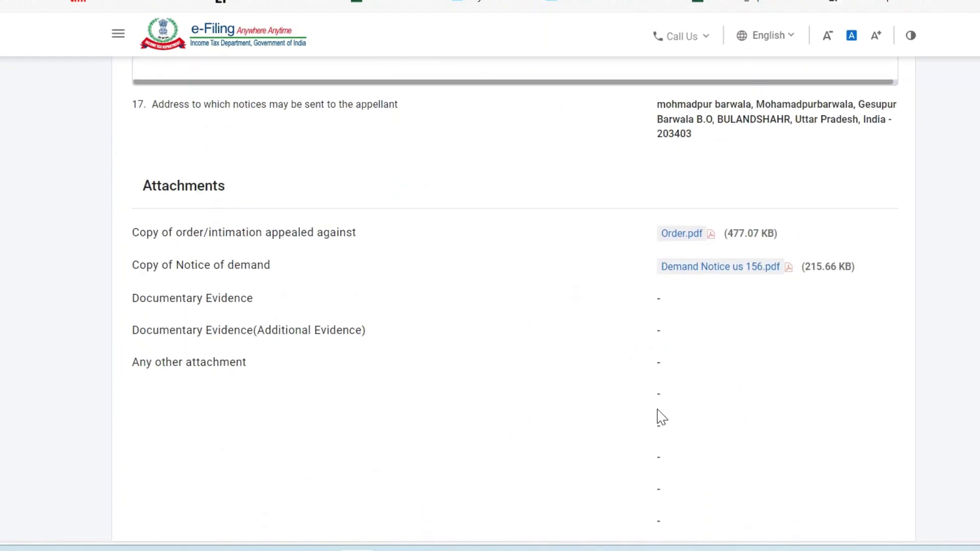
Confirm Order.pdf and Demand Notice us 156.pdf are listed under Attachments, then go back to the filed Form 35 PDF.
{"action": "scroll", "coordinate": [660, 416], "scroll_direction": "down", "scroll_amount": 5}
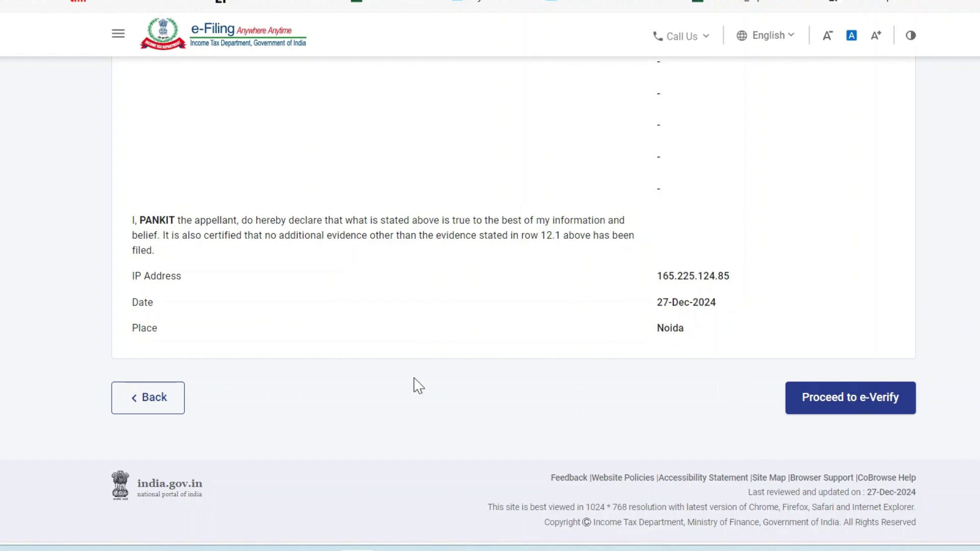
{"action": "scroll", "coordinate": [419, 387], "scroll_direction": "up", "scroll_amount": 3}
{"action": "key", "text": "alt+Tab"}
{"action": "key", "text": "alt+shift+Tab"}
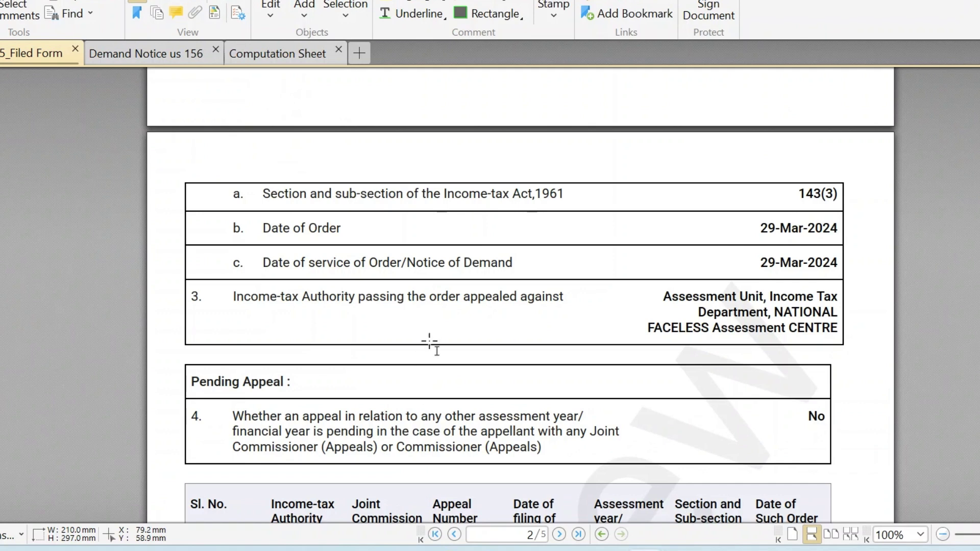